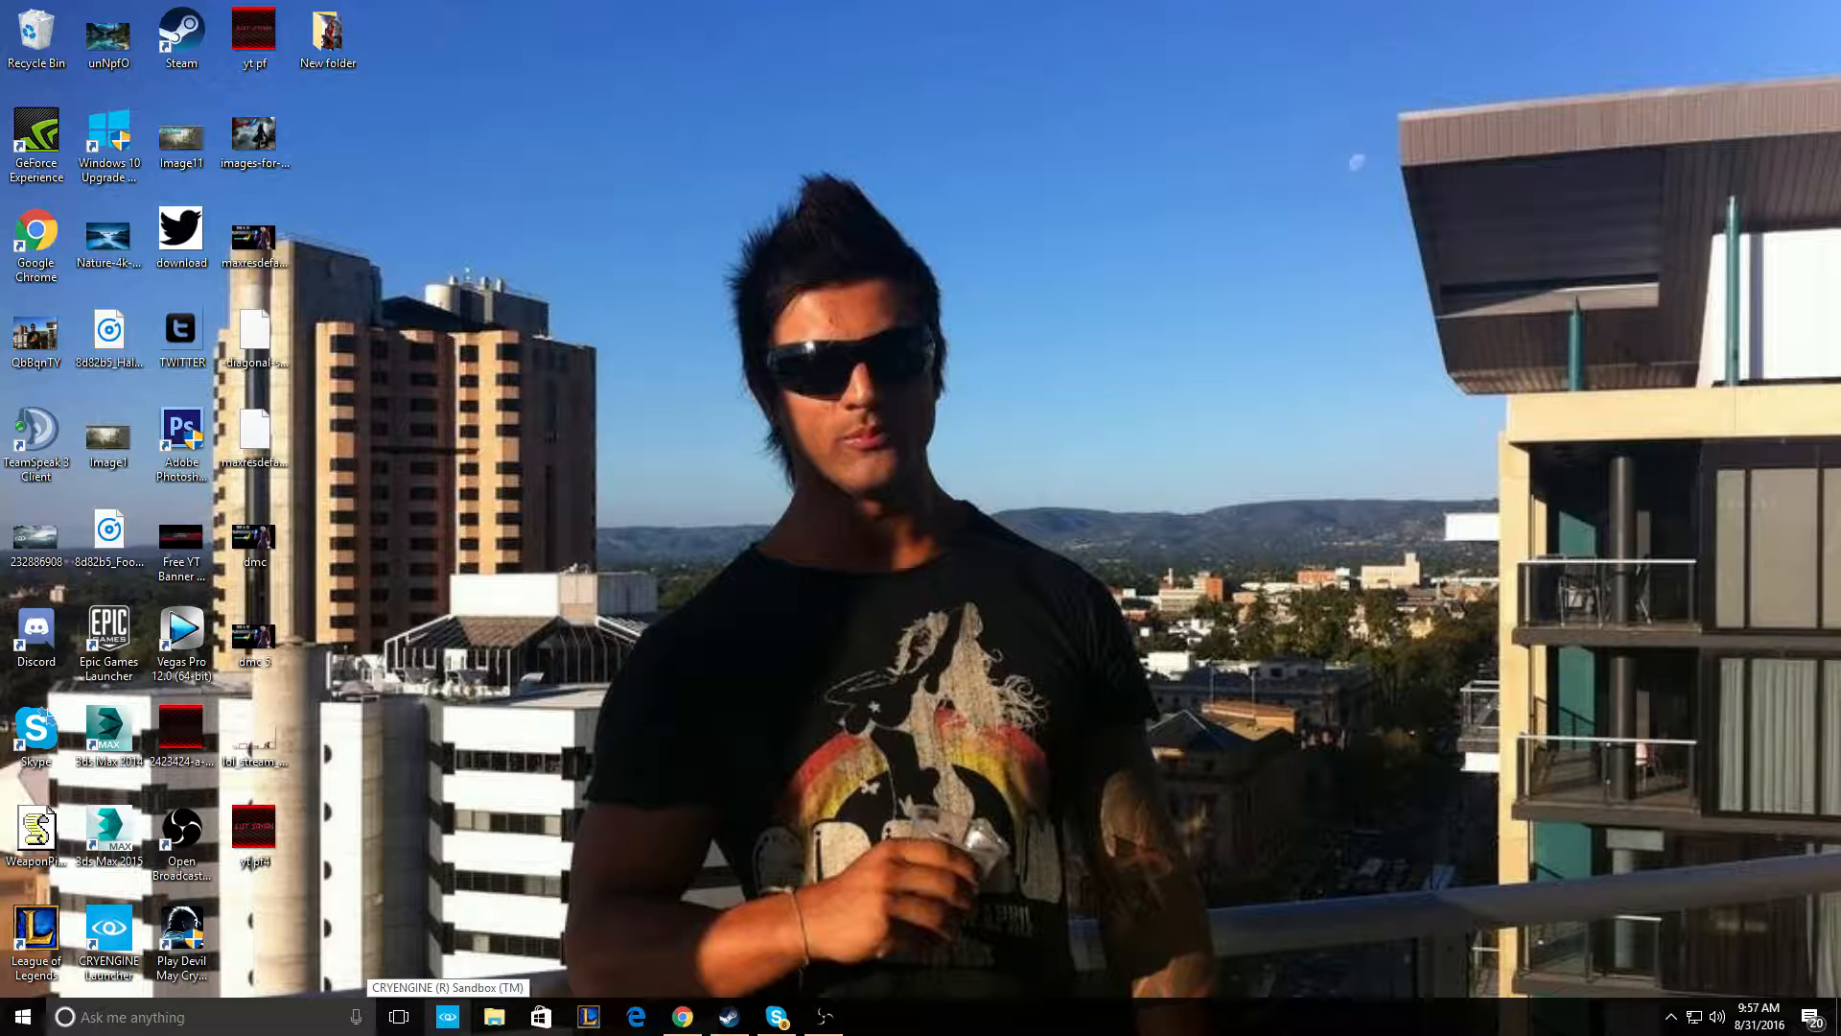
- Launch CRYENGINE Sandbox from its taskbar icon
{"action": "left_click", "coordinate": [447, 1022]}
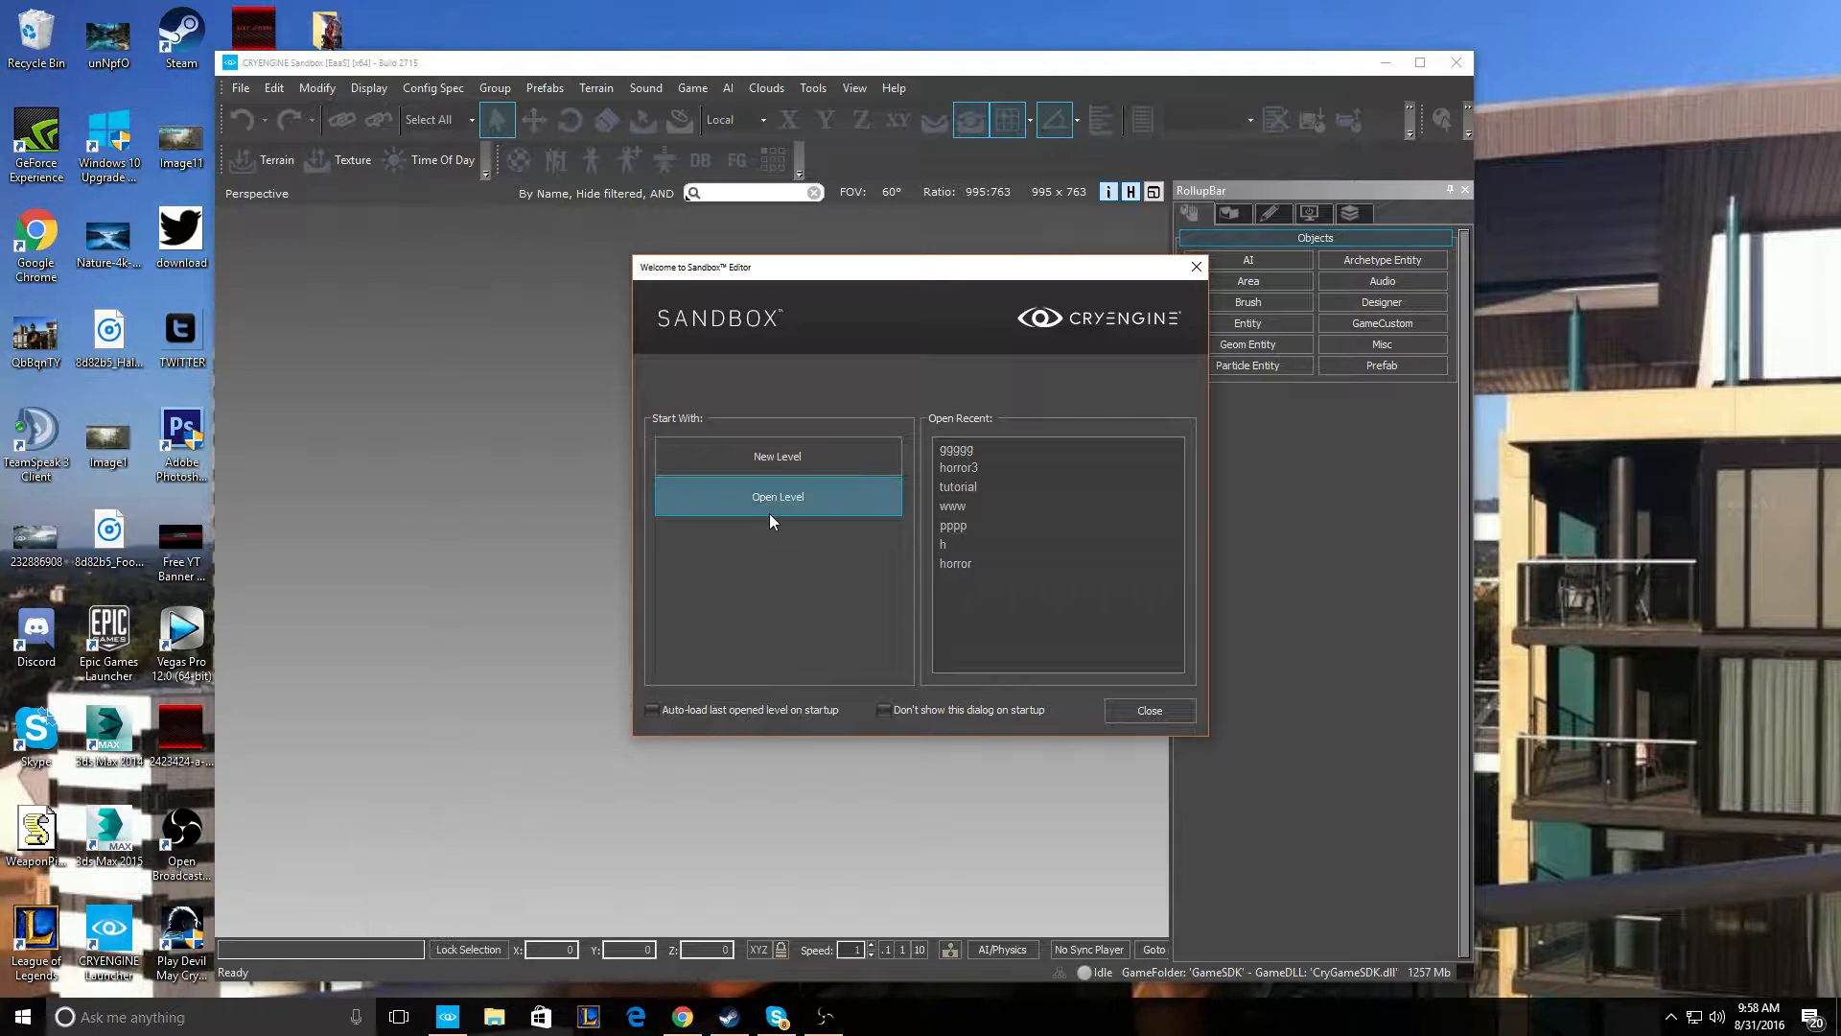
- Create a new level named 'test' and generate a 1024 x 1024 terrain texture
{"action": "left_click", "coordinate": [792, 458]}
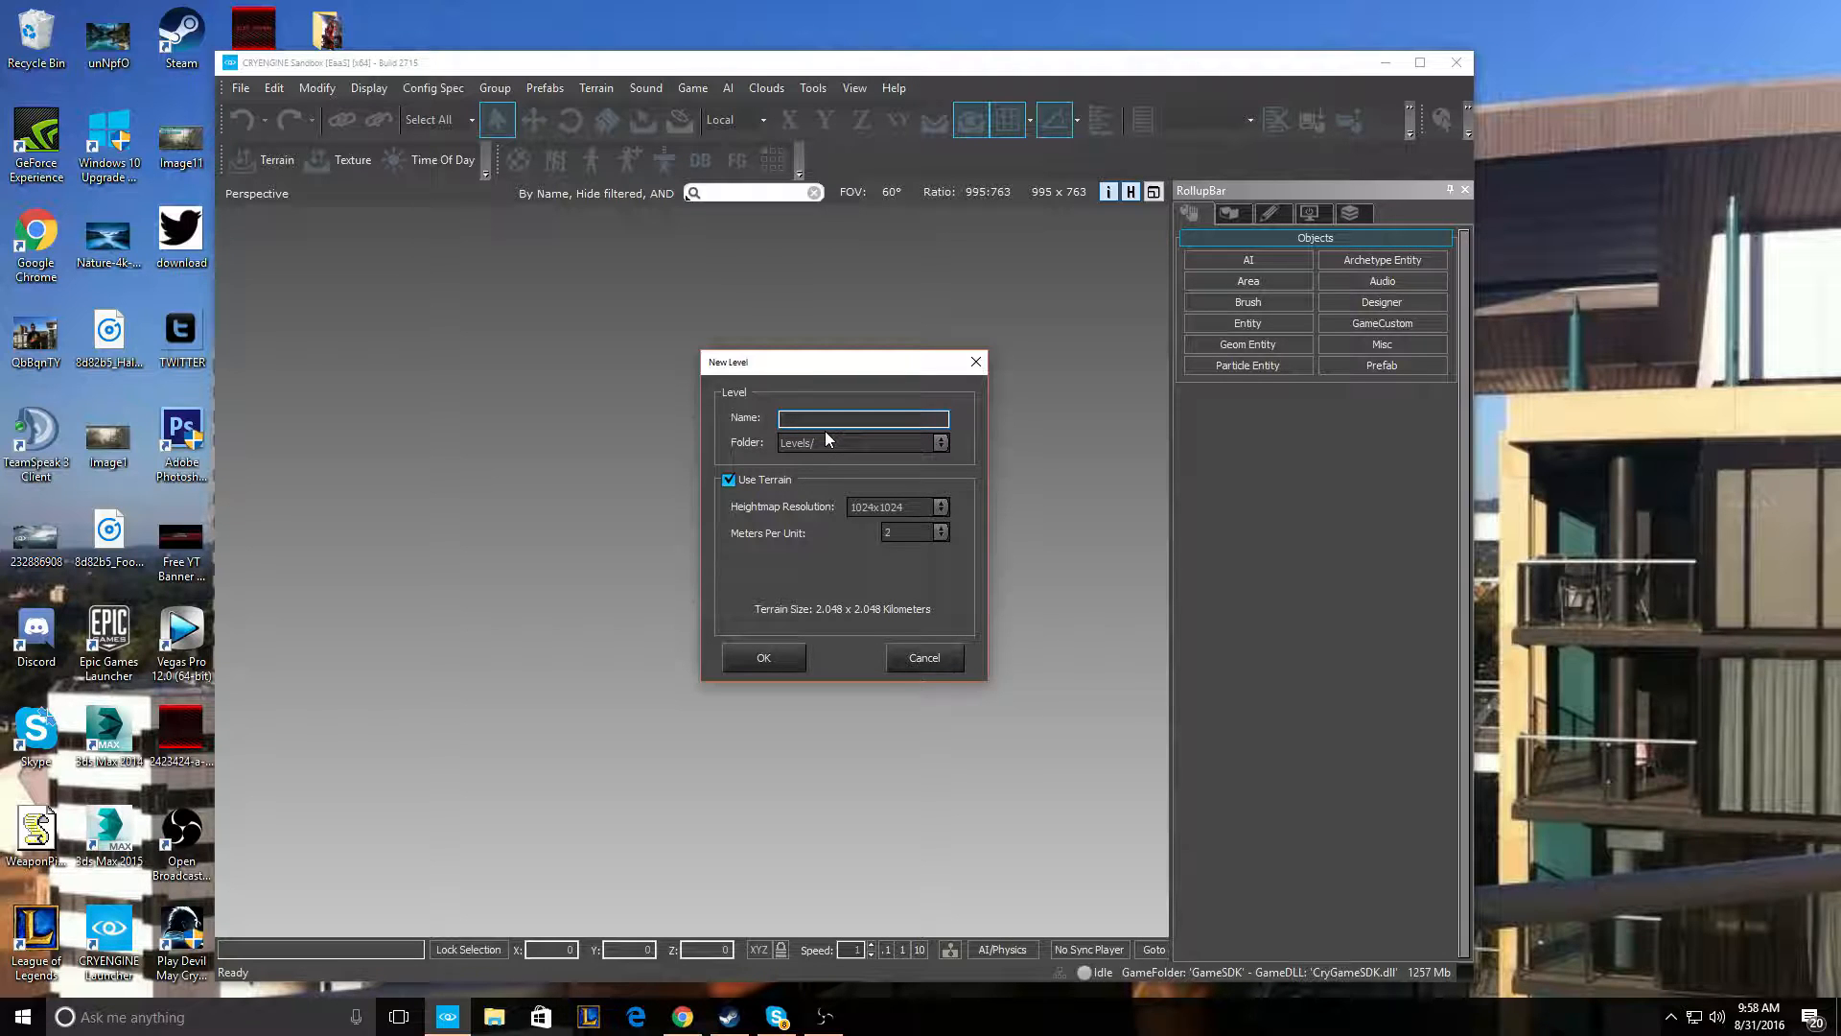
{"action": "type", "text": "test"}
{"action": "key", "text": "Return"}
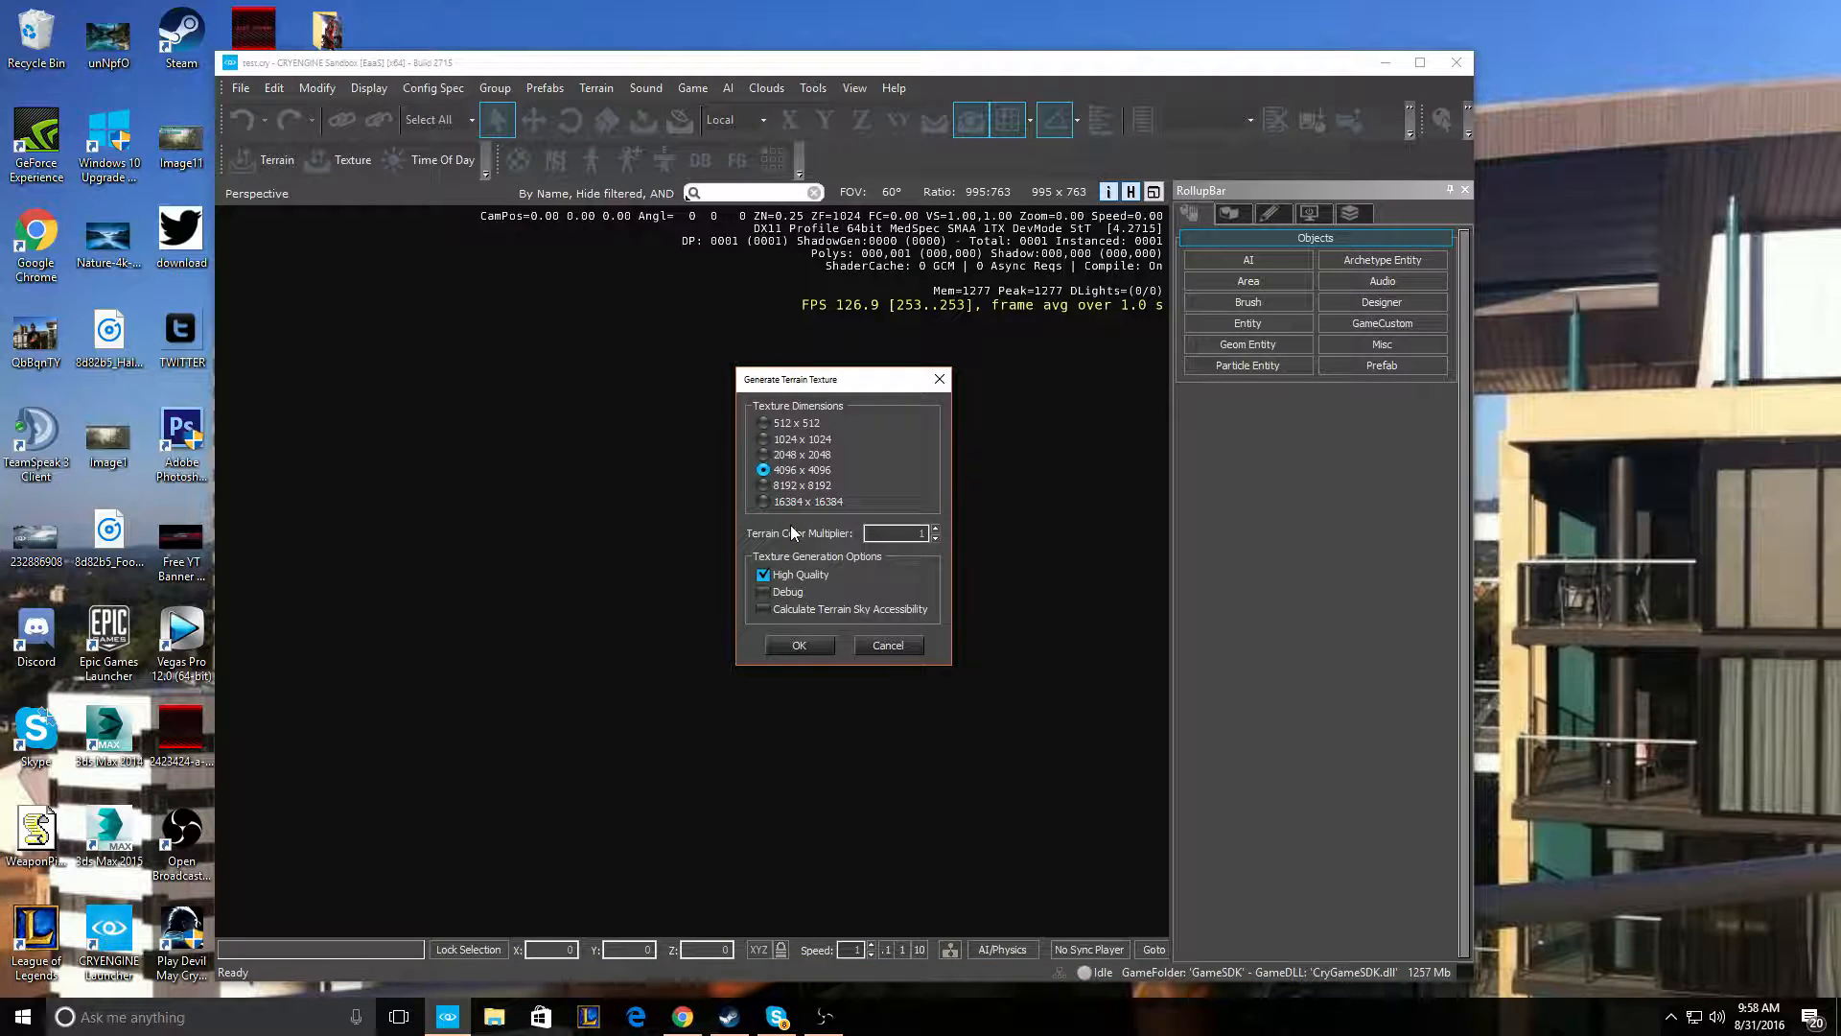
{"action": "left_click", "coordinate": [764, 439]}
{"action": "left_click", "coordinate": [806, 645]}
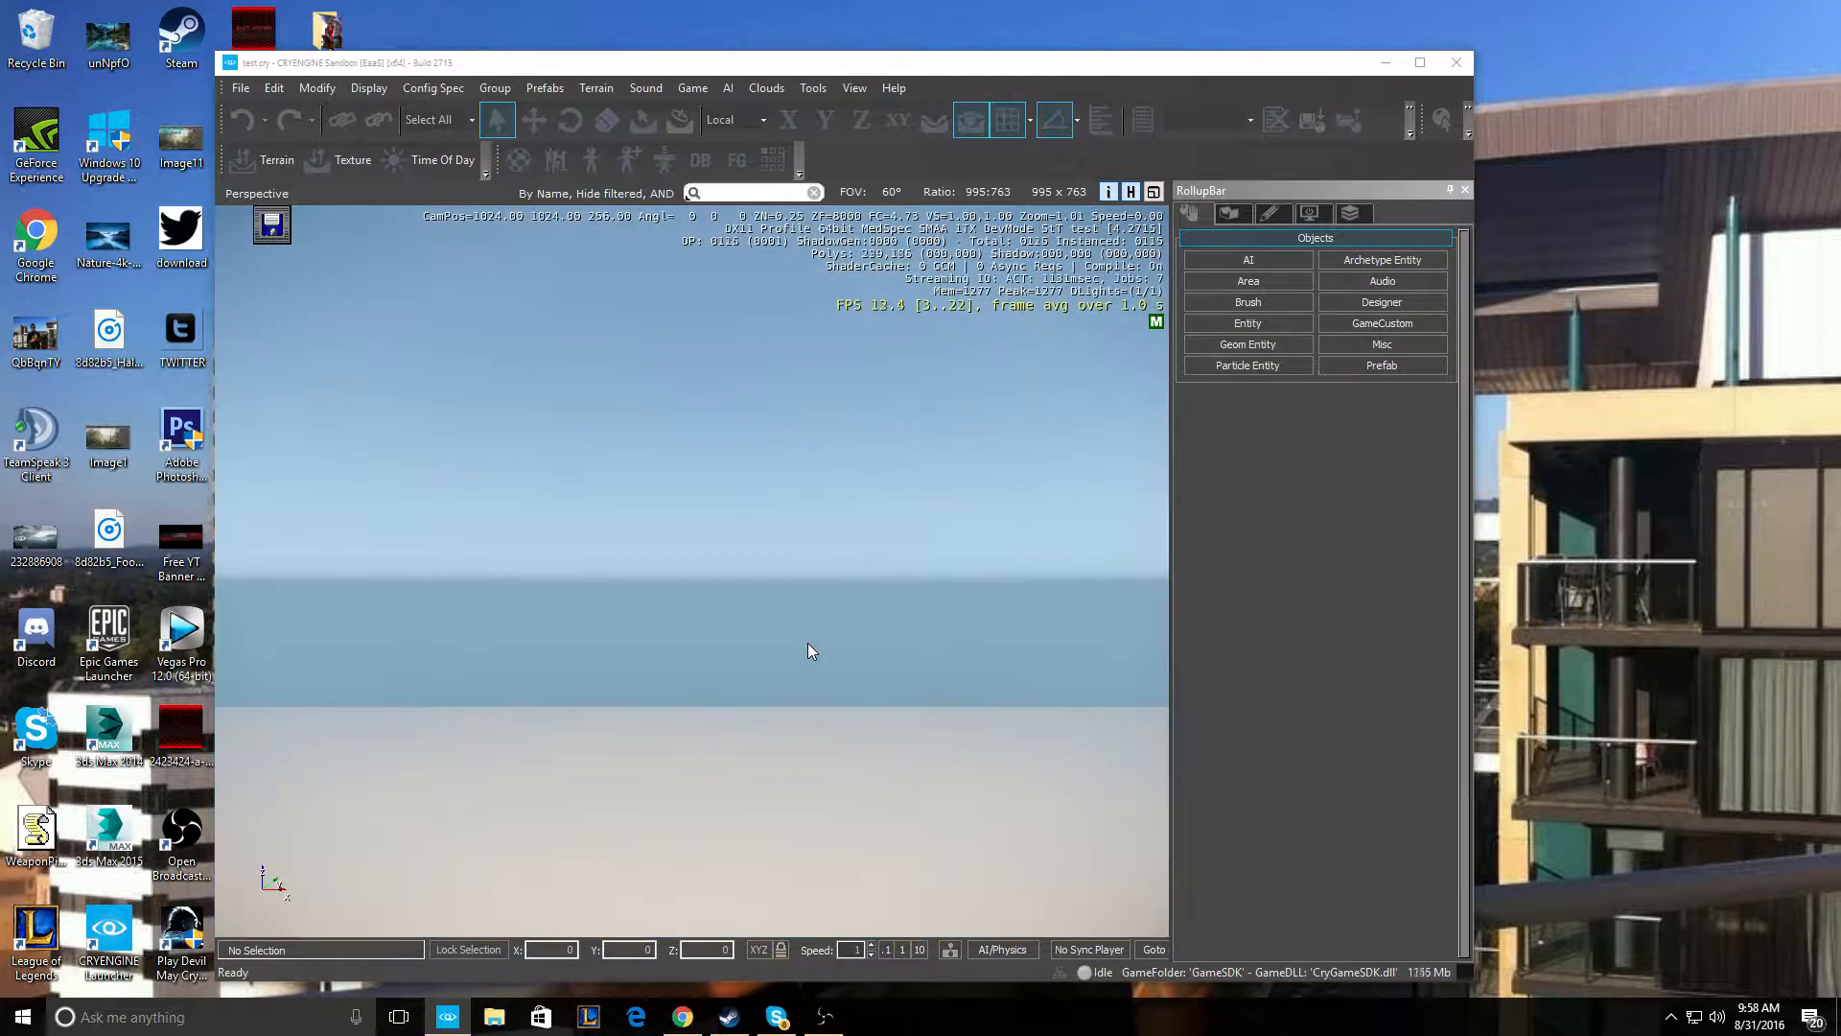
- Maximize the editor window and bring the camera down to view the flat checkered terrain
{"action": "left_click", "coordinate": [1421, 63]}
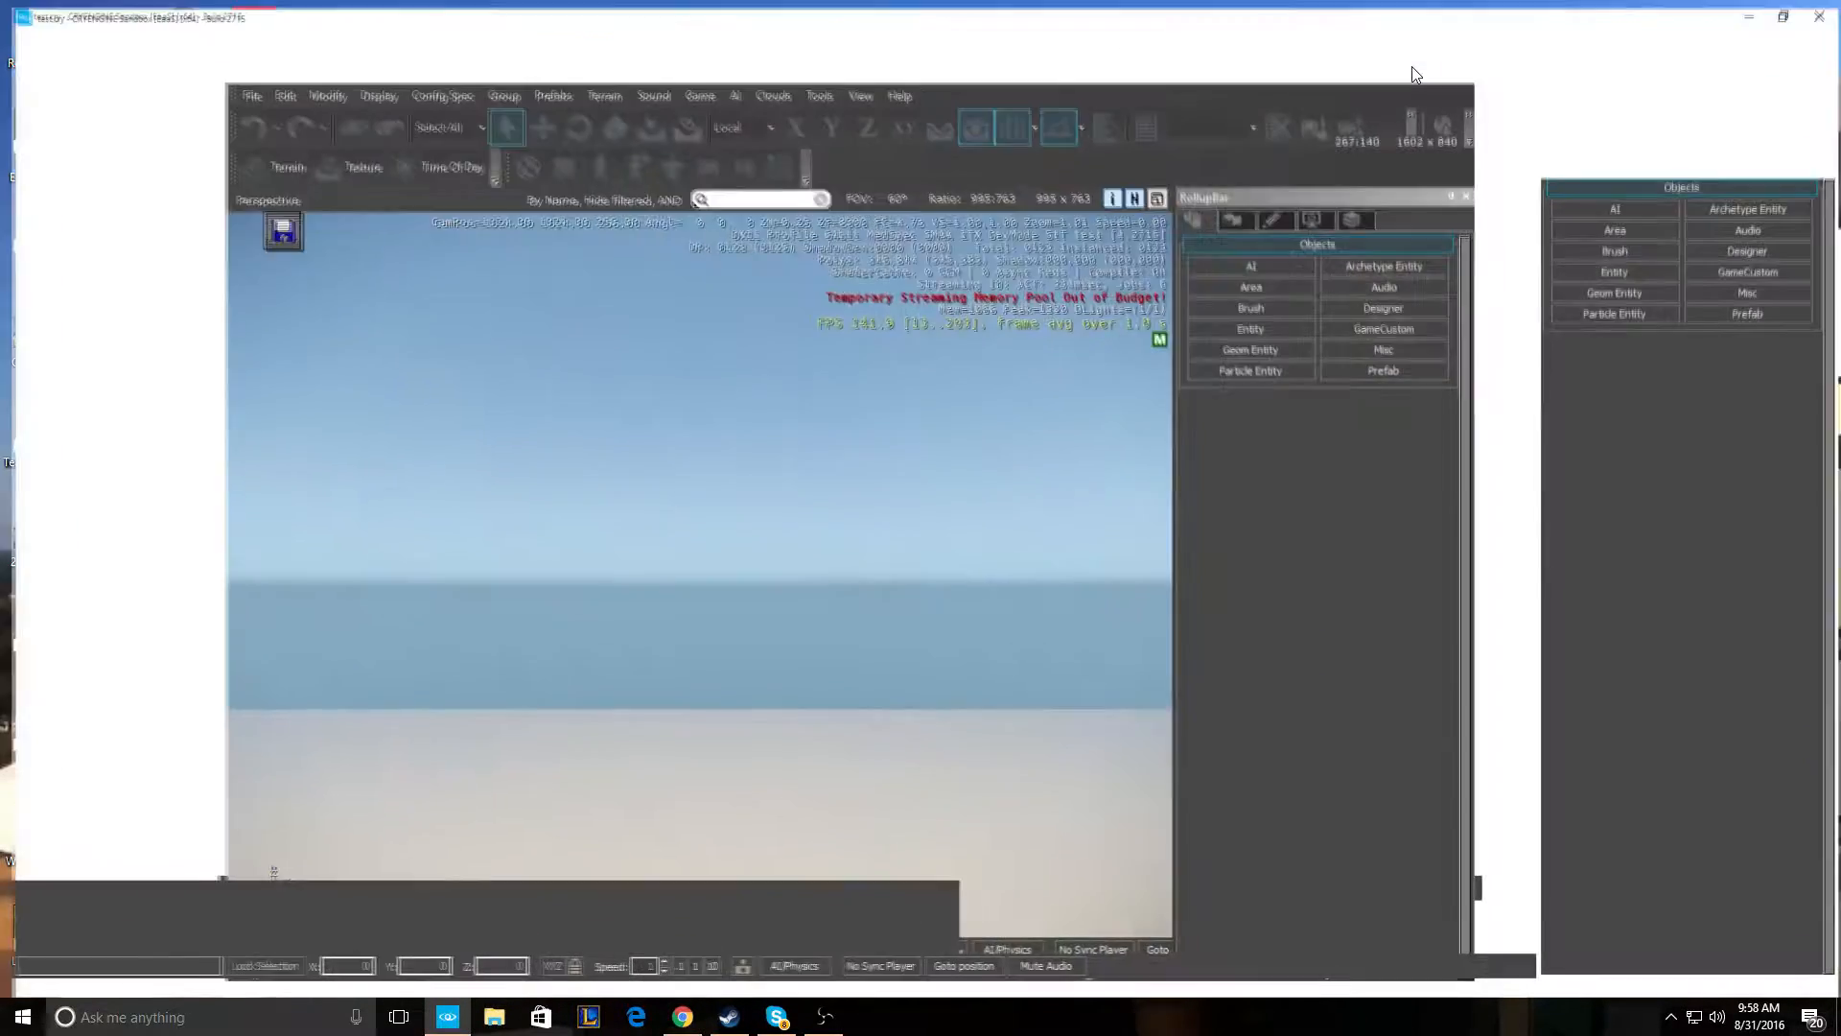
{"action": "key", "text": "w"}
{"action": "right_click_drag", "start_coordinate": [914, 522], "coordinate": [786, 700]}
{"action": "key", "text": "s"}
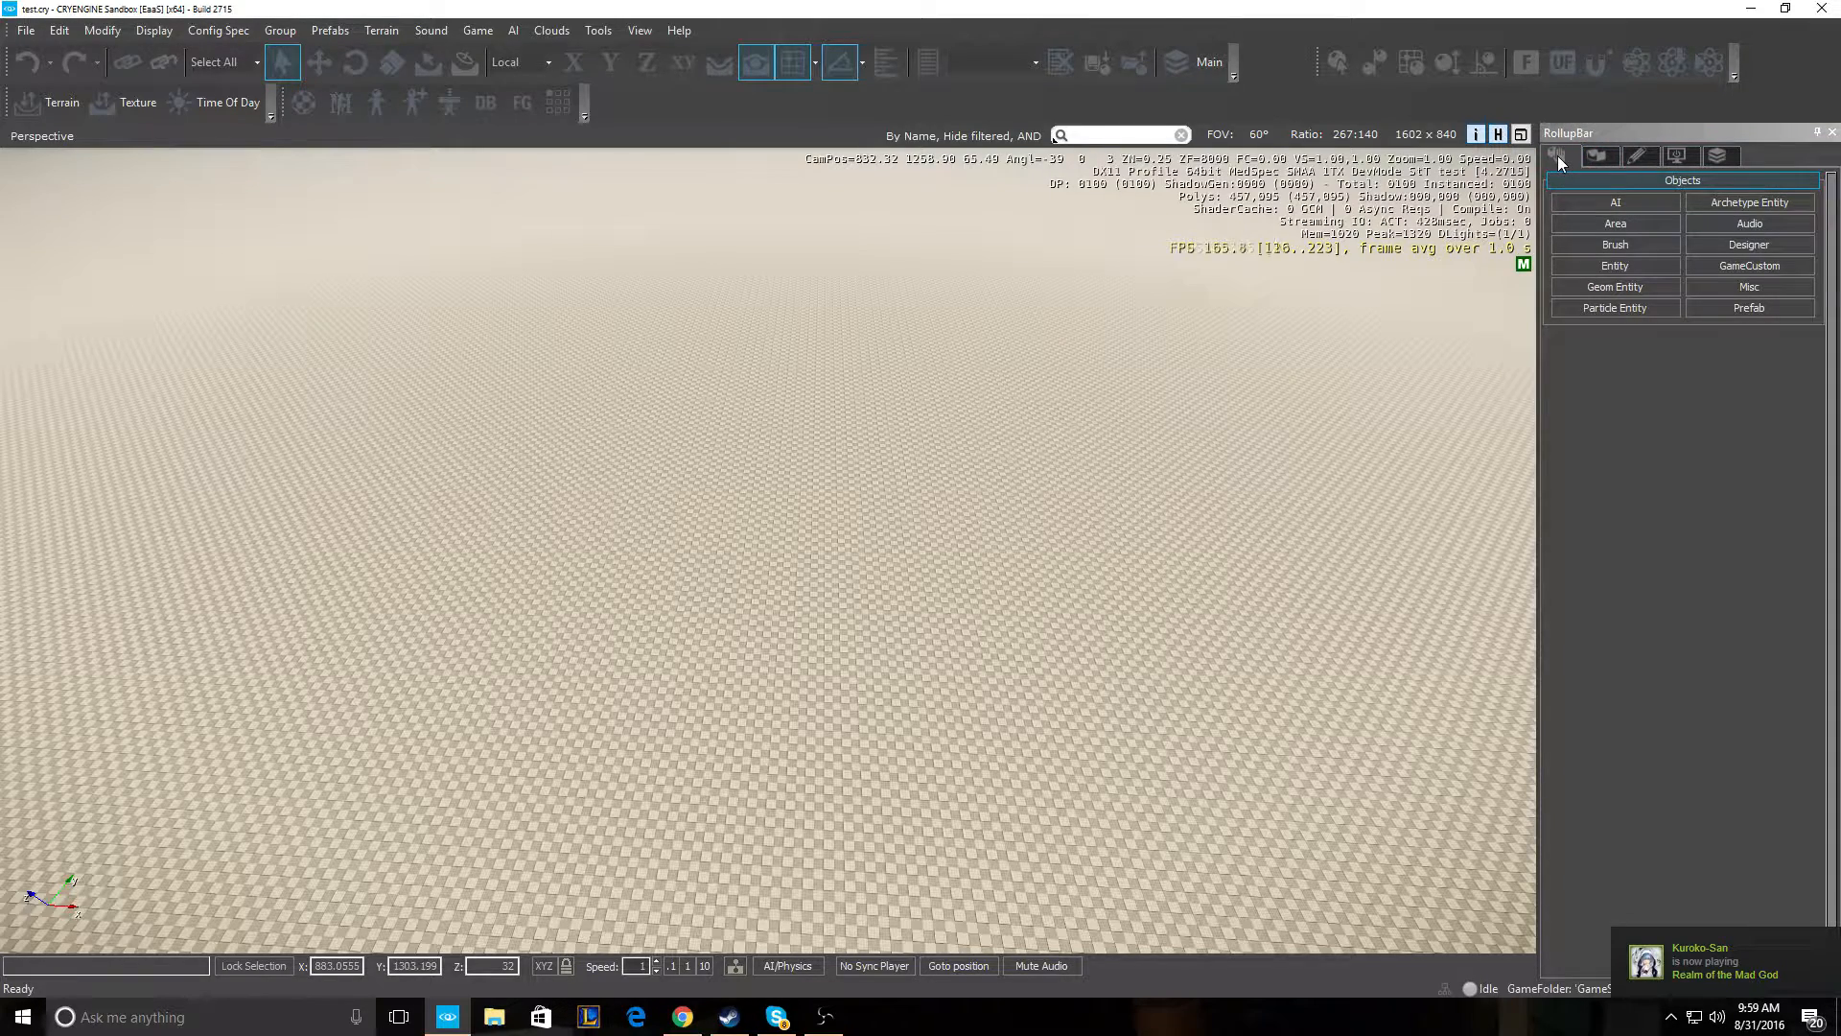
- Create a Road object from the Misc object types and position the camera over the terrain
{"action": "left_click", "coordinate": [1746, 286]}
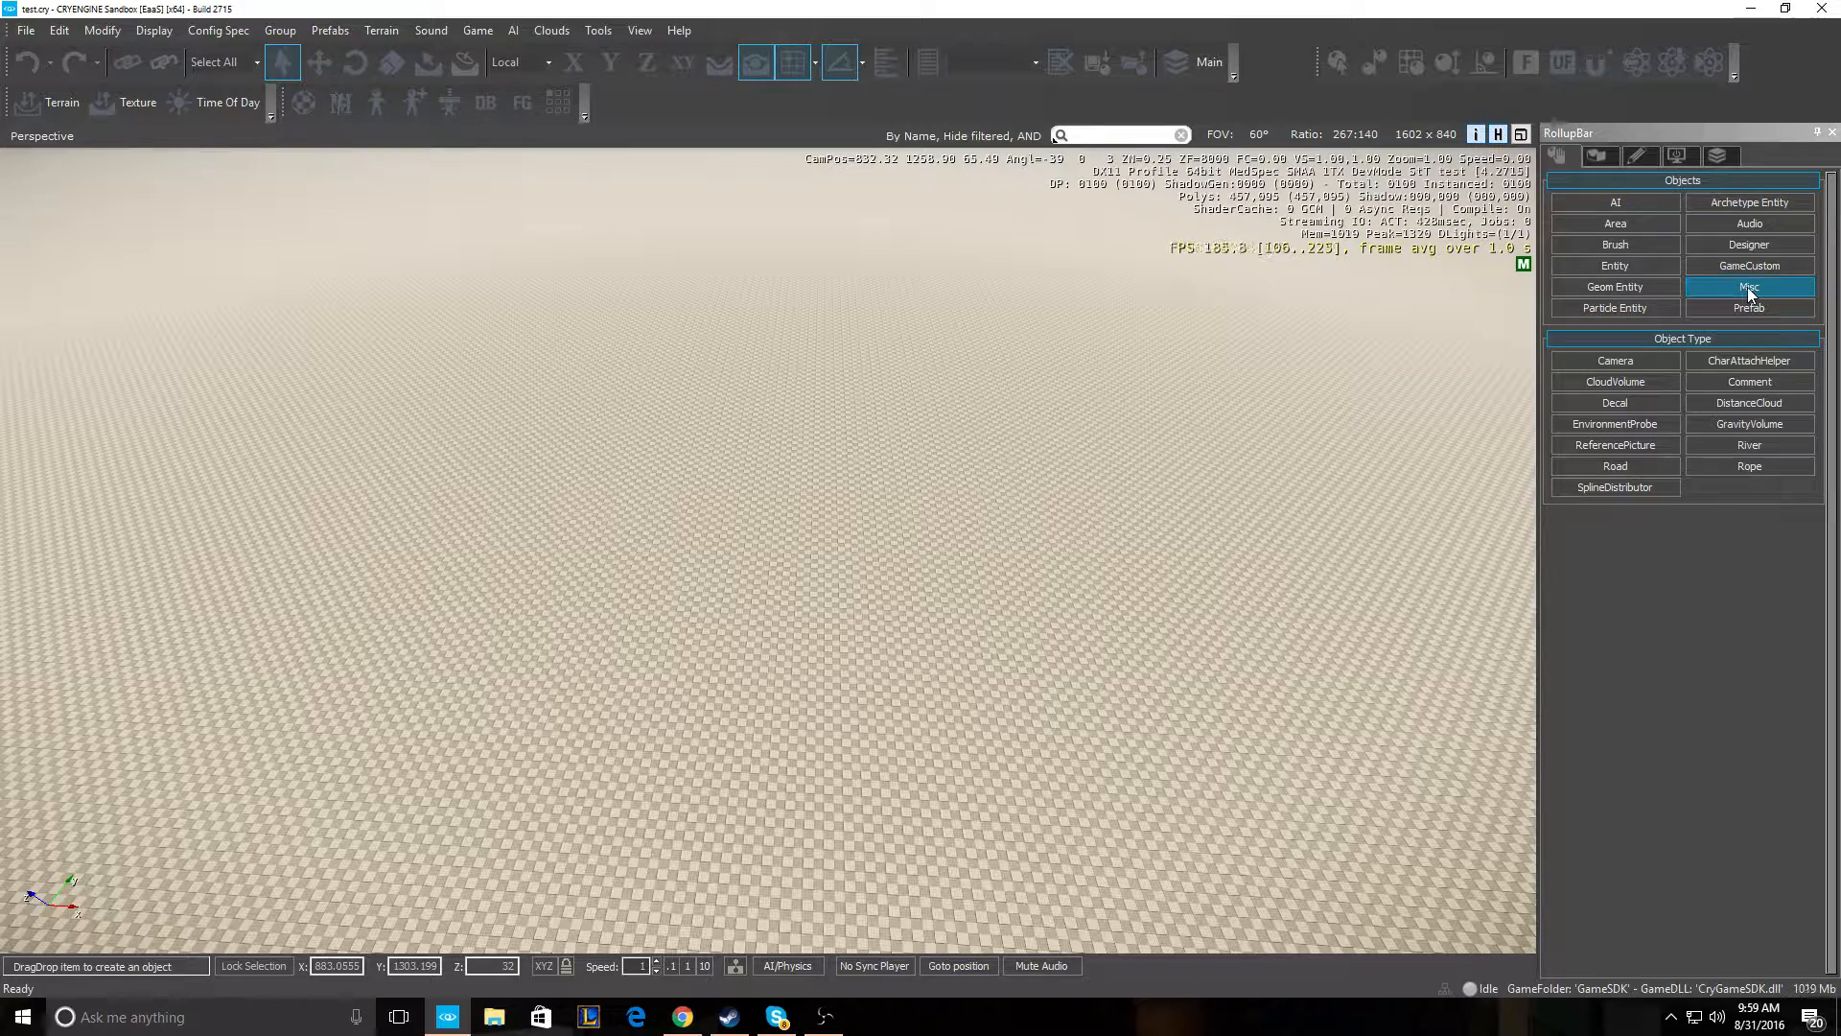
{"action": "left_click", "coordinate": [1625, 464]}
{"action": "mouse_move", "coordinate": [614, 407]}
{"action": "right_mouse_down"}
{"action": "mouse_move", "coordinate": [600, 394]}
{"action": "mouse_move", "coordinate": [674, 448]}
{"action": "mouse_move", "coordinate": [604, 407]}
{"action": "mouse_move", "coordinate": [587, 448]}
{"action": "mouse_move", "coordinate": [631, 416]}
{"action": "right_mouse_up"}
{"action": "key", "text": "w"}
{"action": "key", "text": "w"}
{"action": "key", "text": "s"}
{"action": "key", "text": "w"}
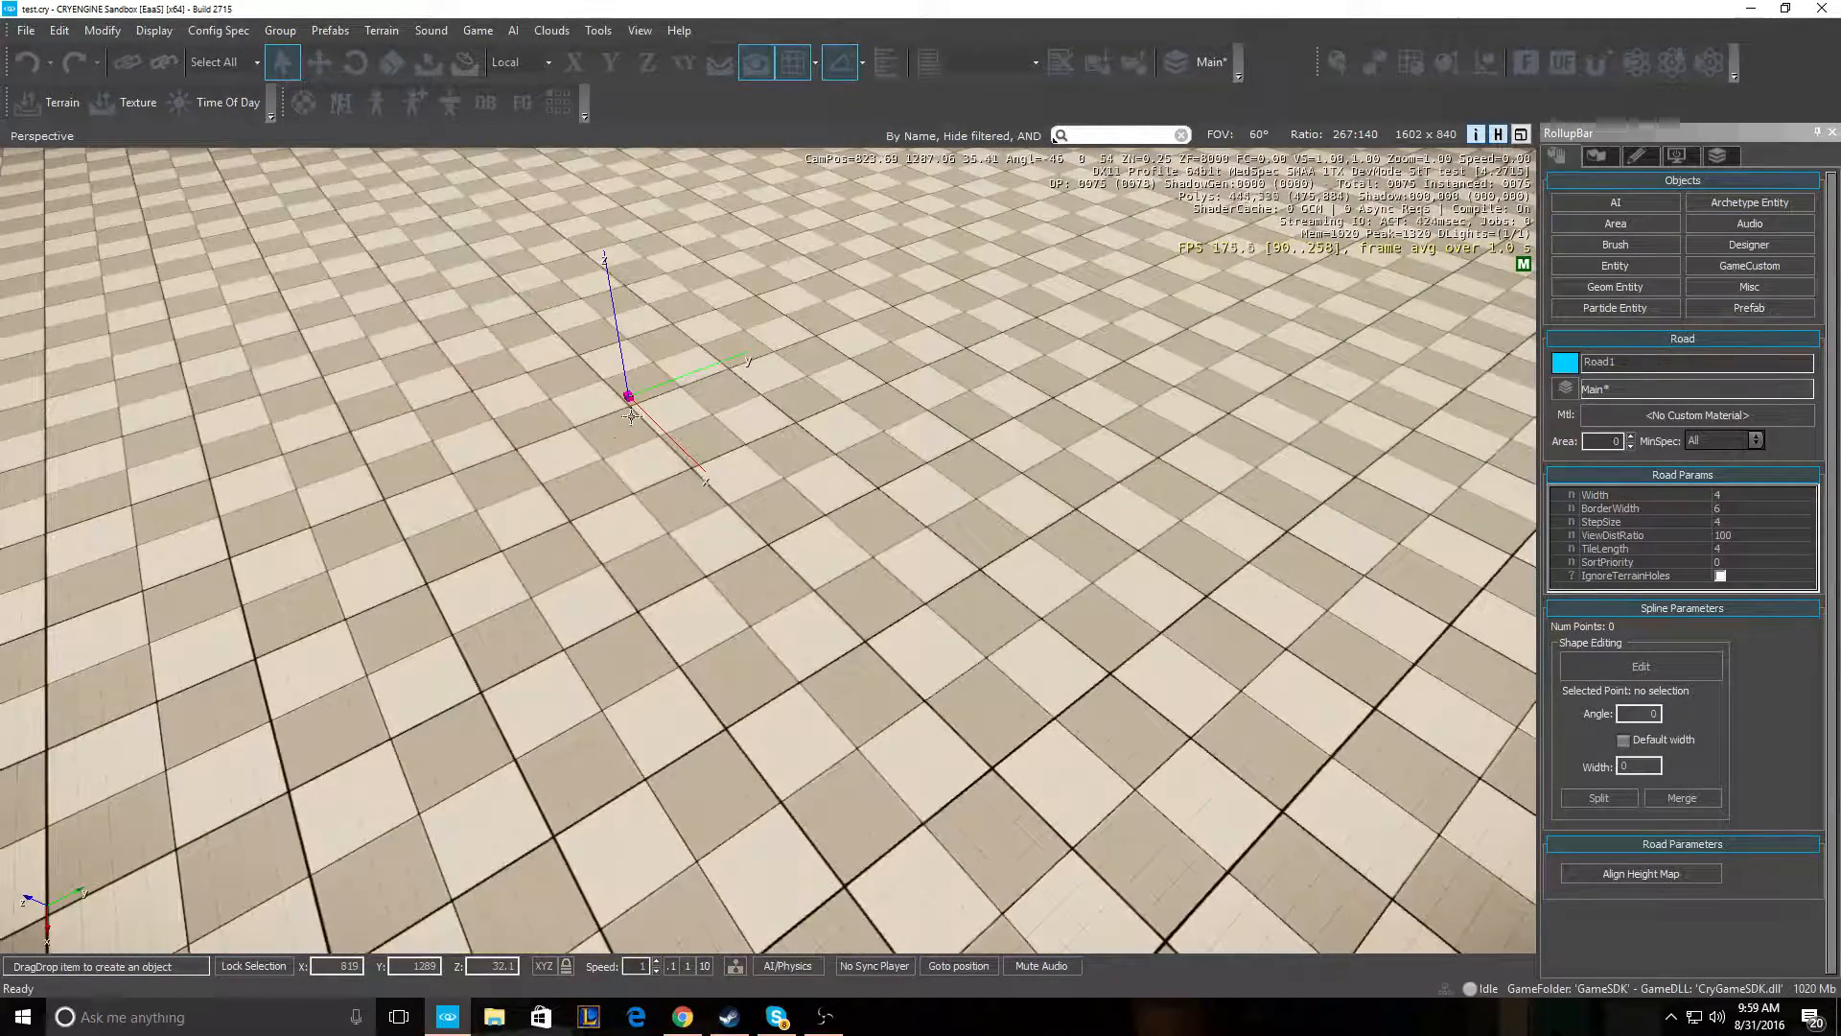
- Place Road1's starting point and a second point at the end of the first stretch
{"action": "left_click", "coordinate": [630, 413]}
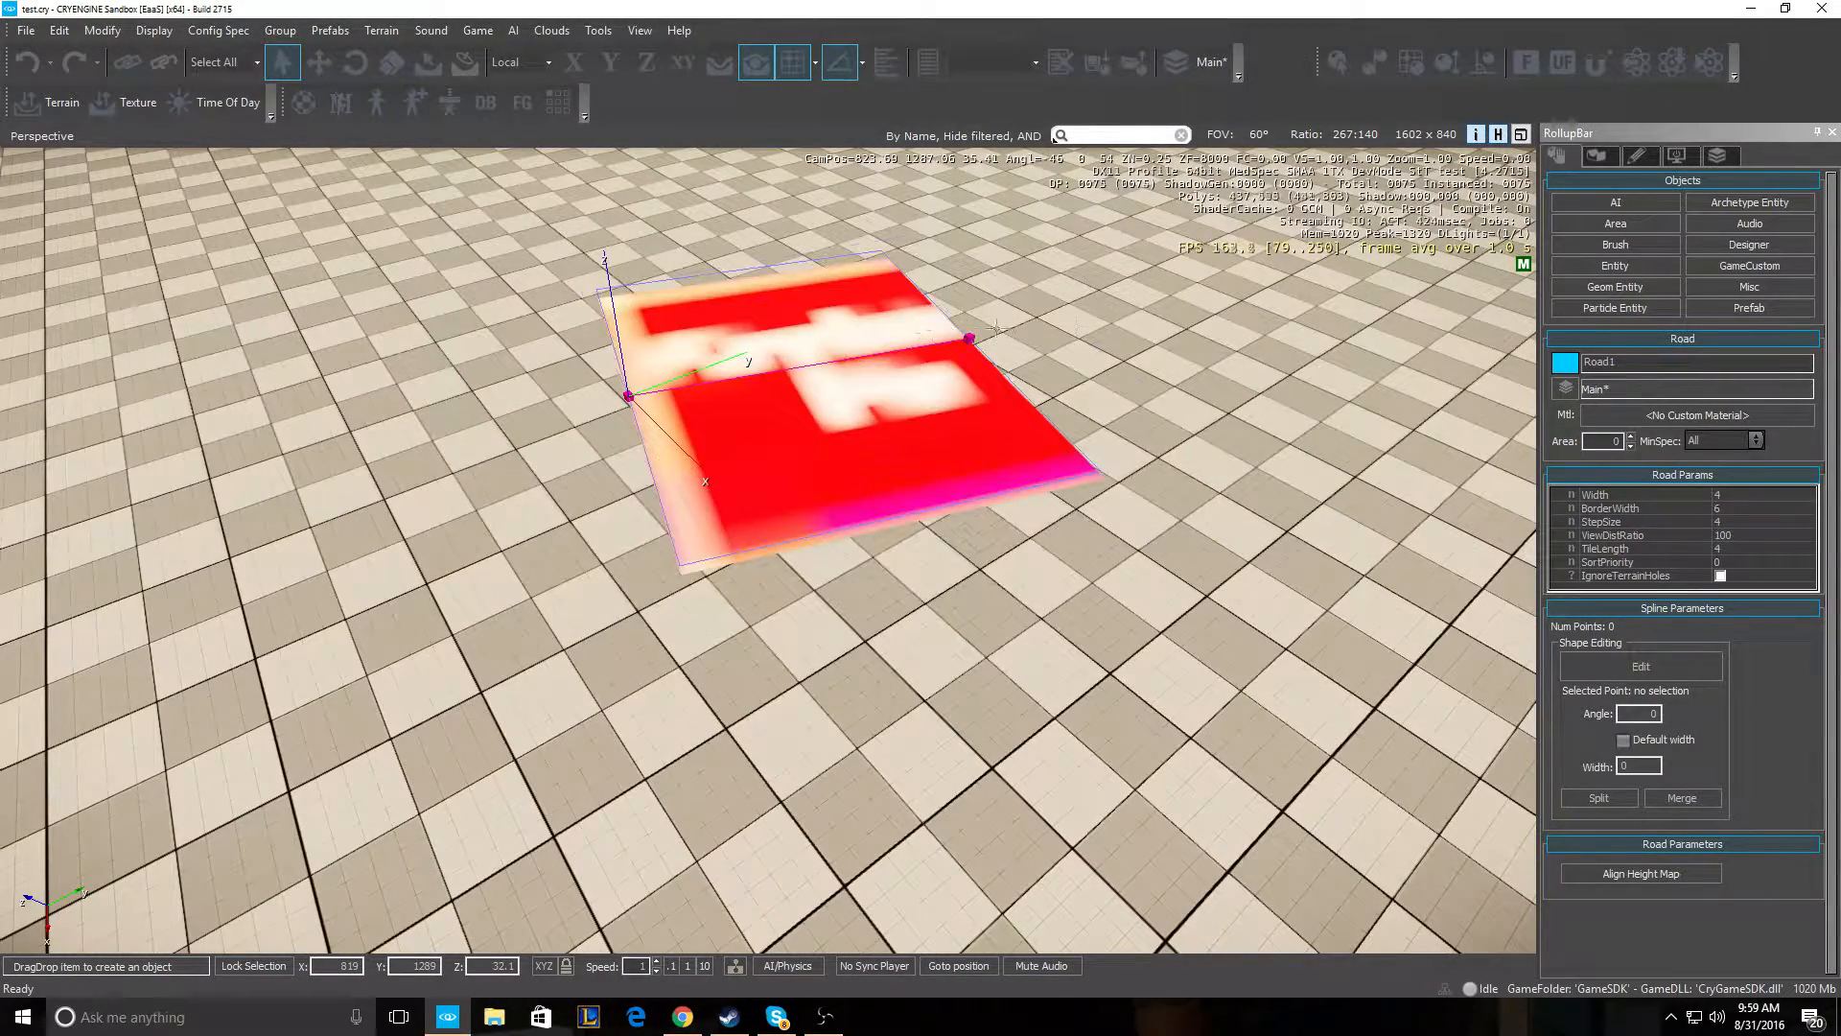
{"action": "key", "text": "s"}
{"action": "right_click_drag", "start_coordinate": [1340, 243], "coordinate": [1319, 293]}
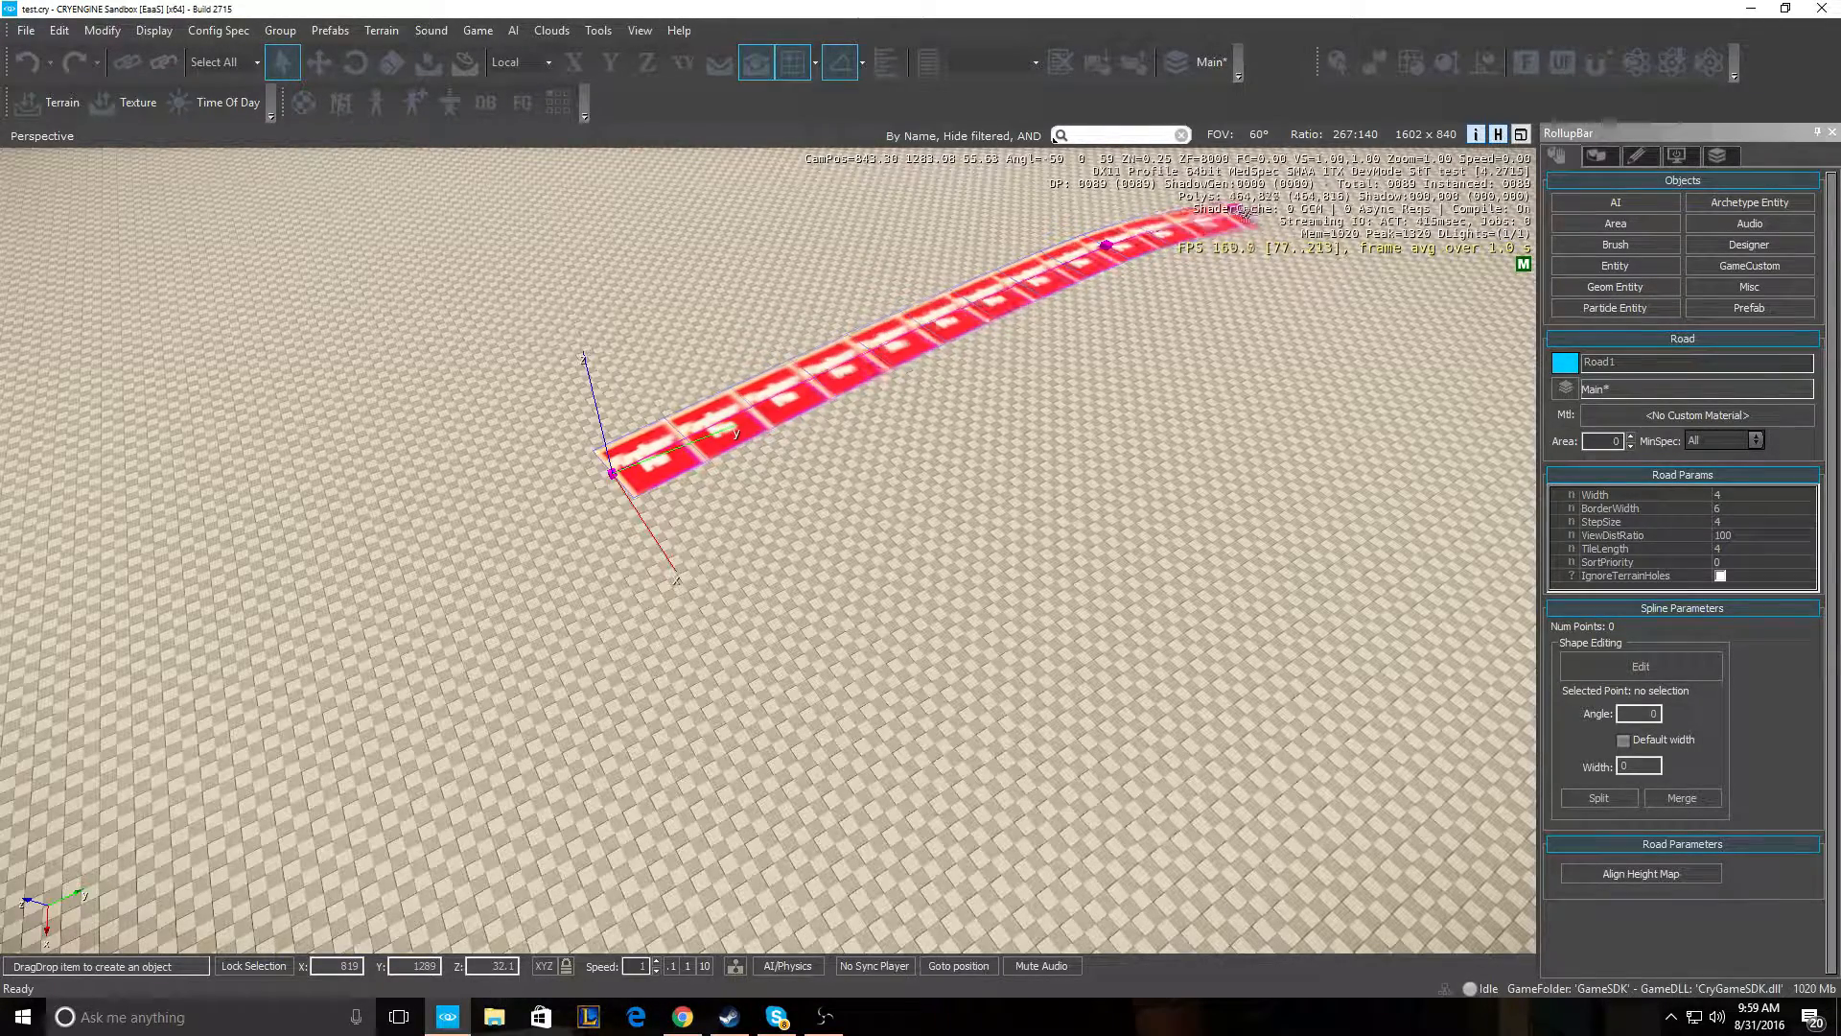
{"action": "key", "text": "s"}
{"action": "key", "text": "a"}
{"action": "right_click_drag", "start_coordinate": [1381, 270], "coordinate": [1382, 271]}
{"action": "left_click", "coordinate": [1347, 329]}
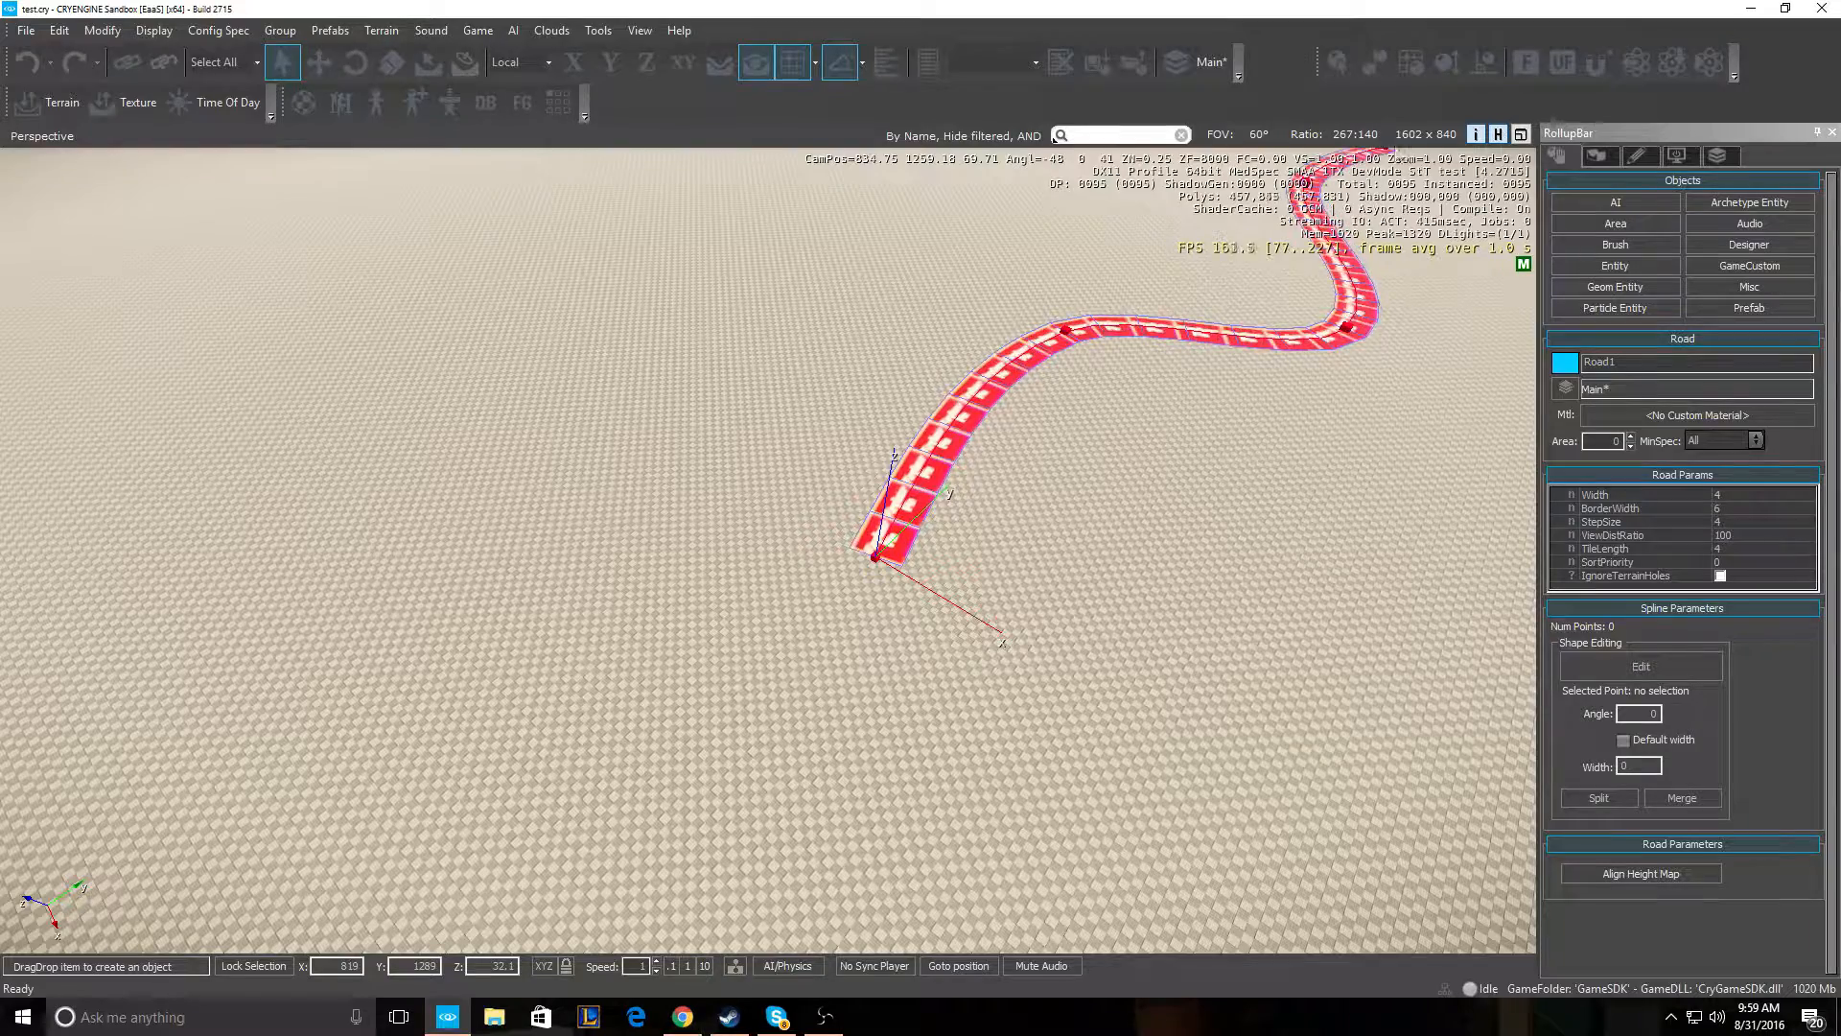
{"action": "right_click_drag", "start_coordinate": [1490, 154], "coordinate": [1483, 170]}
{"action": "key", "text": "w"}
{"action": "key", "text": "d"}
{"action": "key", "text": "s"}
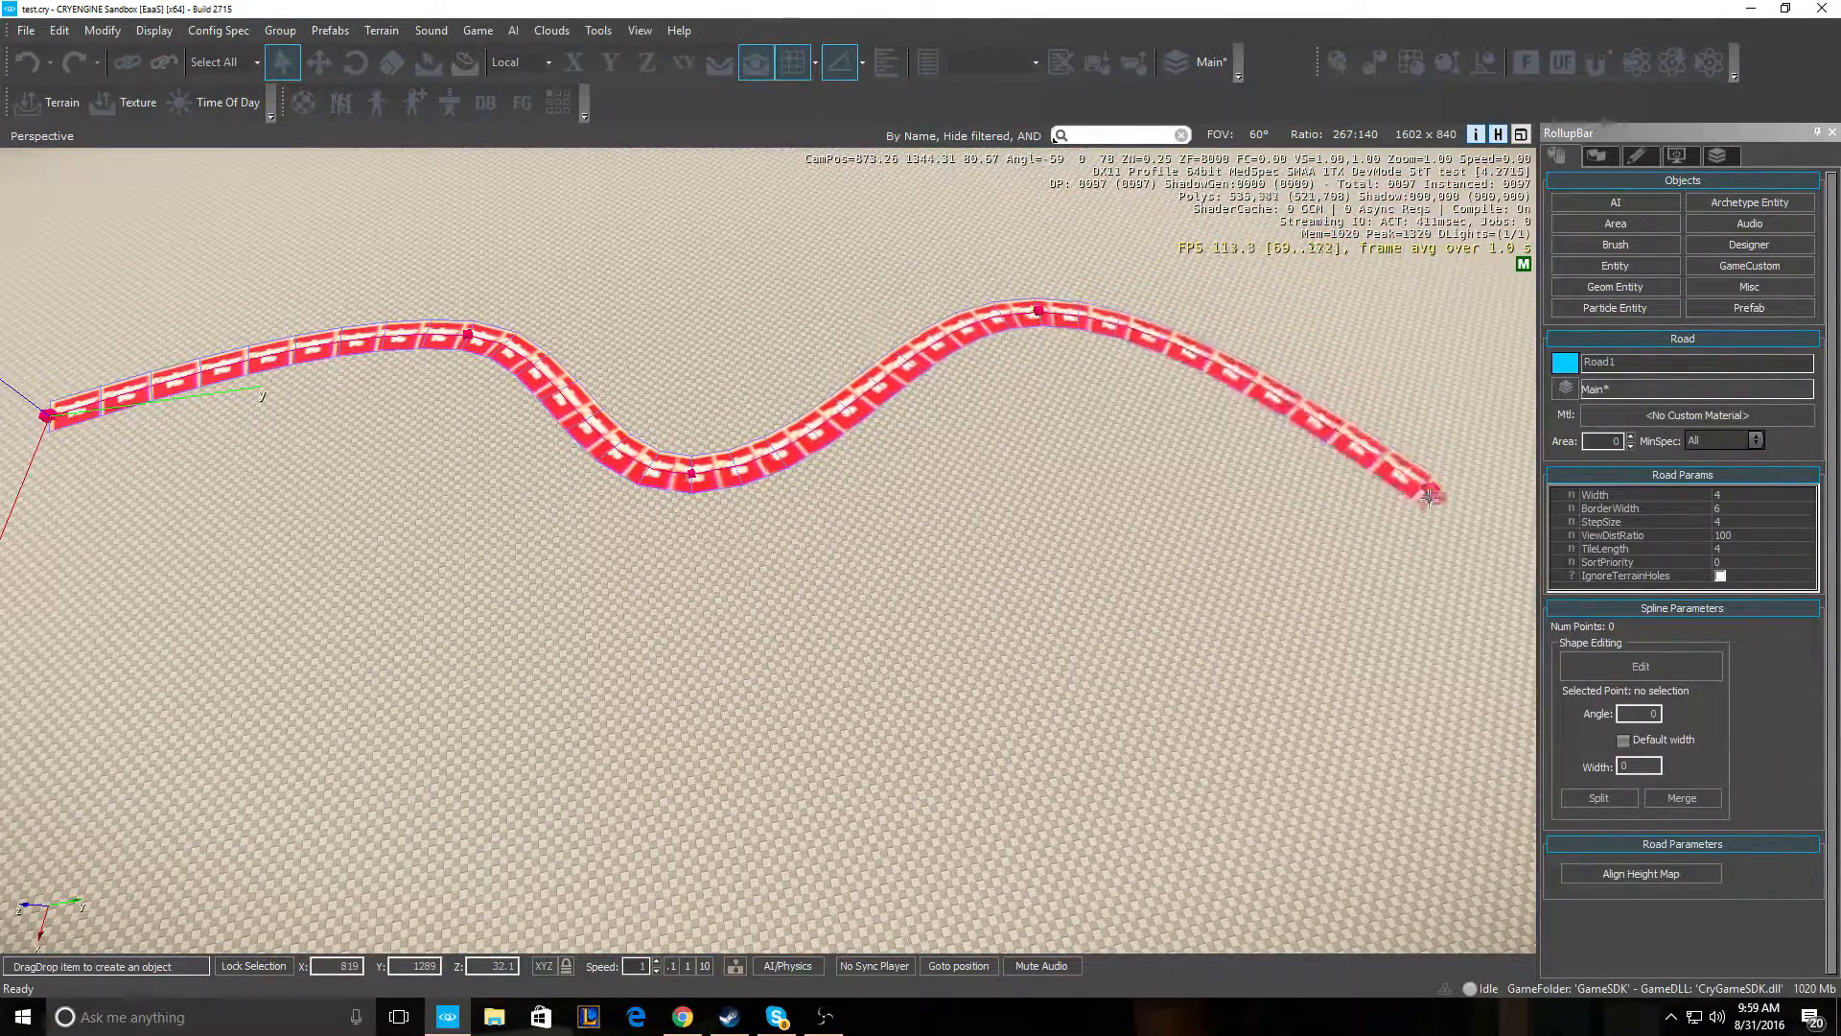
- Add bend, bottom-curve and return points, finishing Road1 as a 9-point closed loop
{"action": "left_click", "coordinate": [1420, 535]}
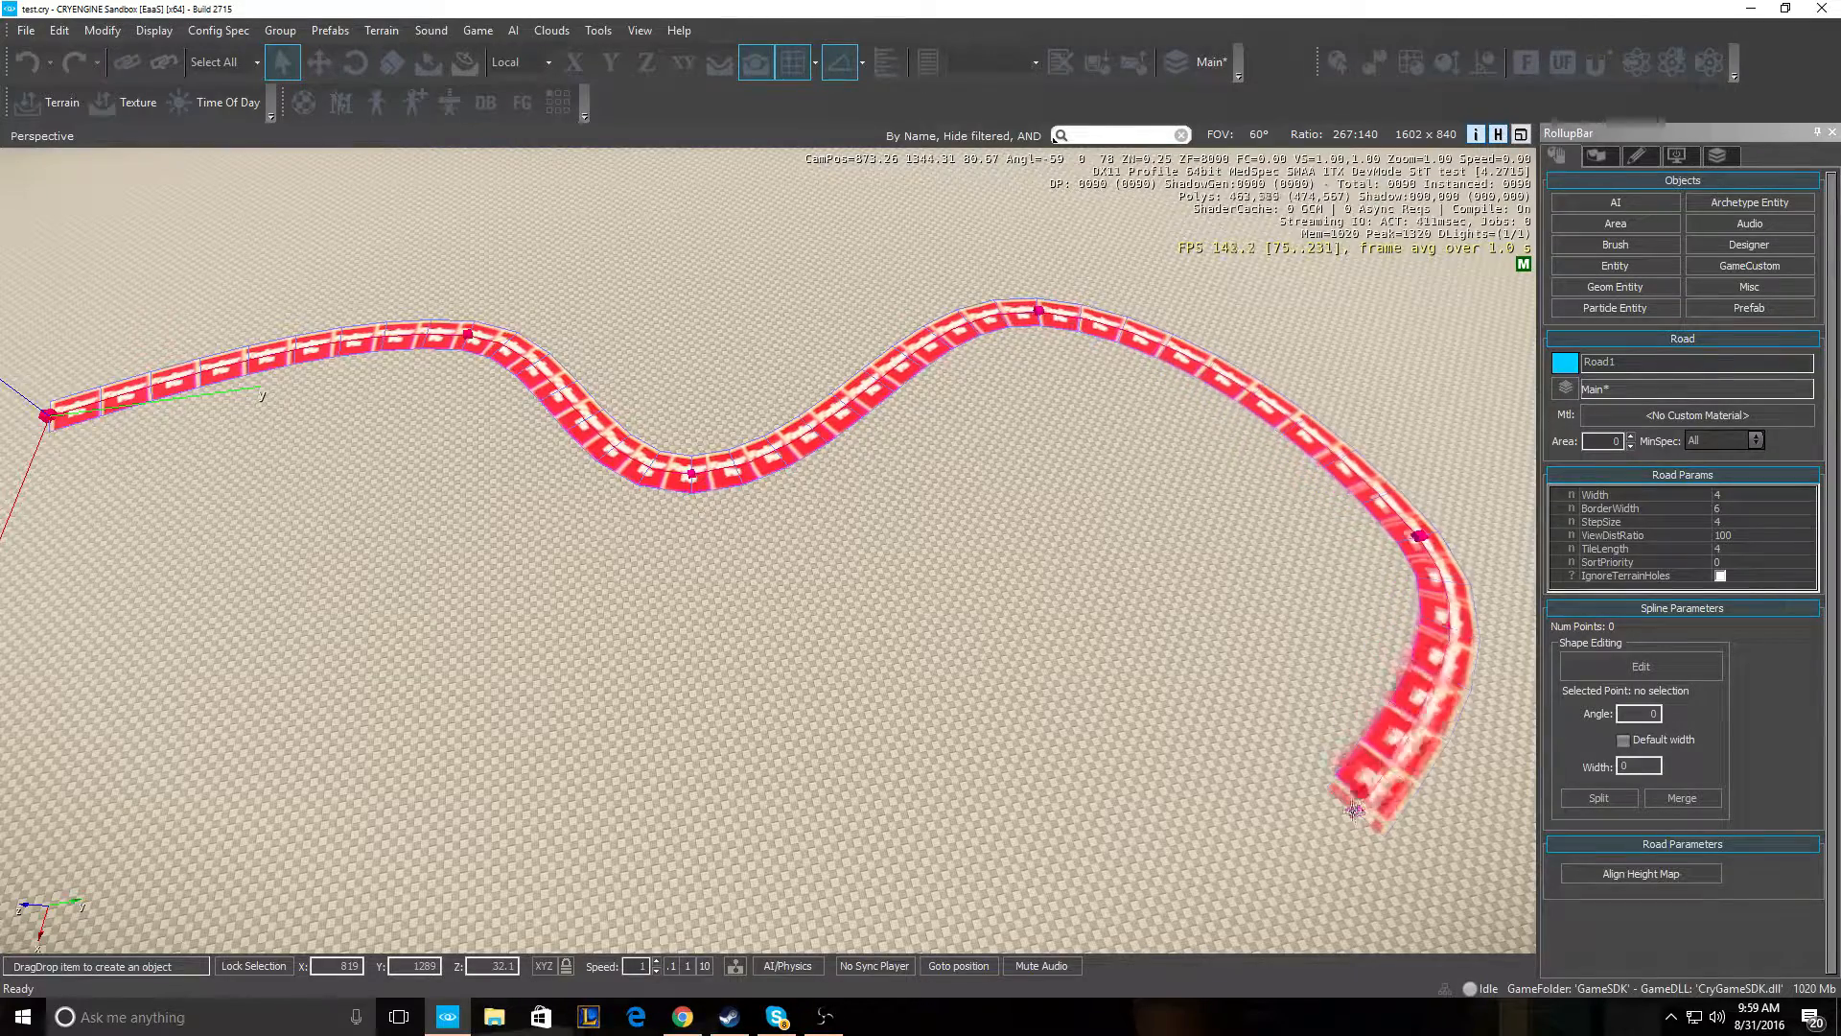
{"action": "key", "text": "s"}
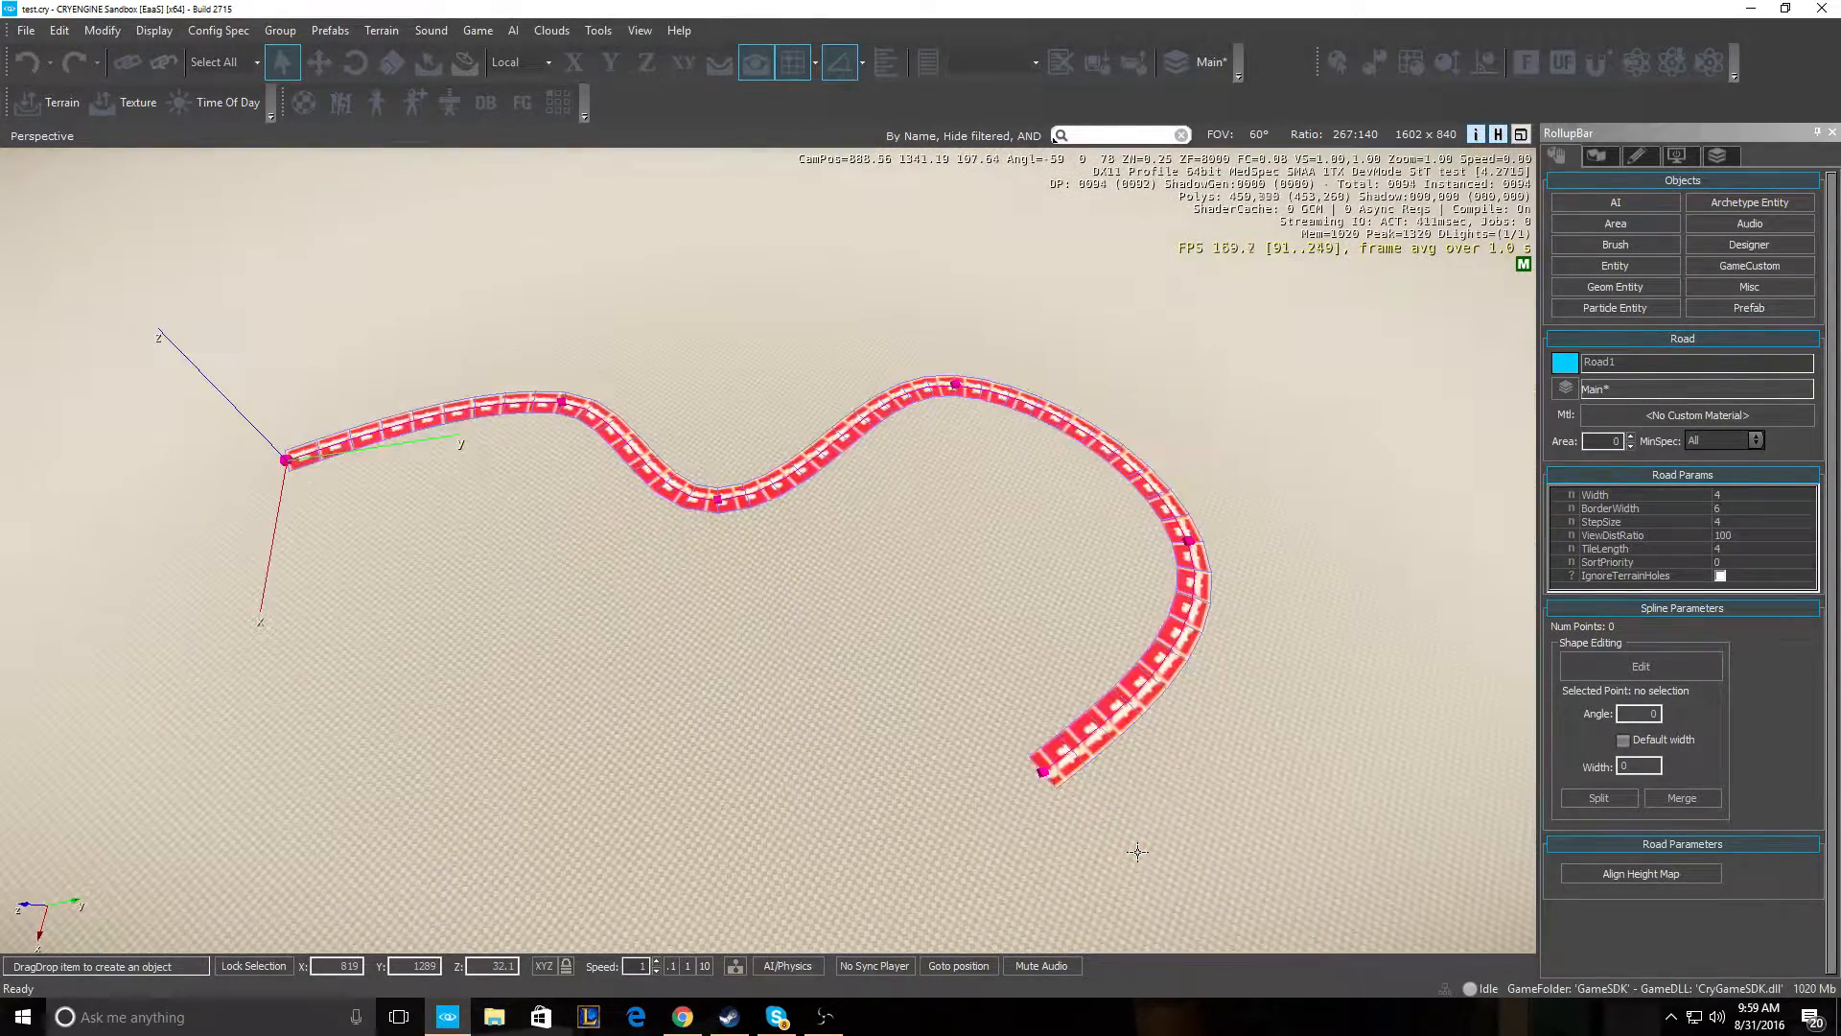
{"action": "key", "text": "s"}
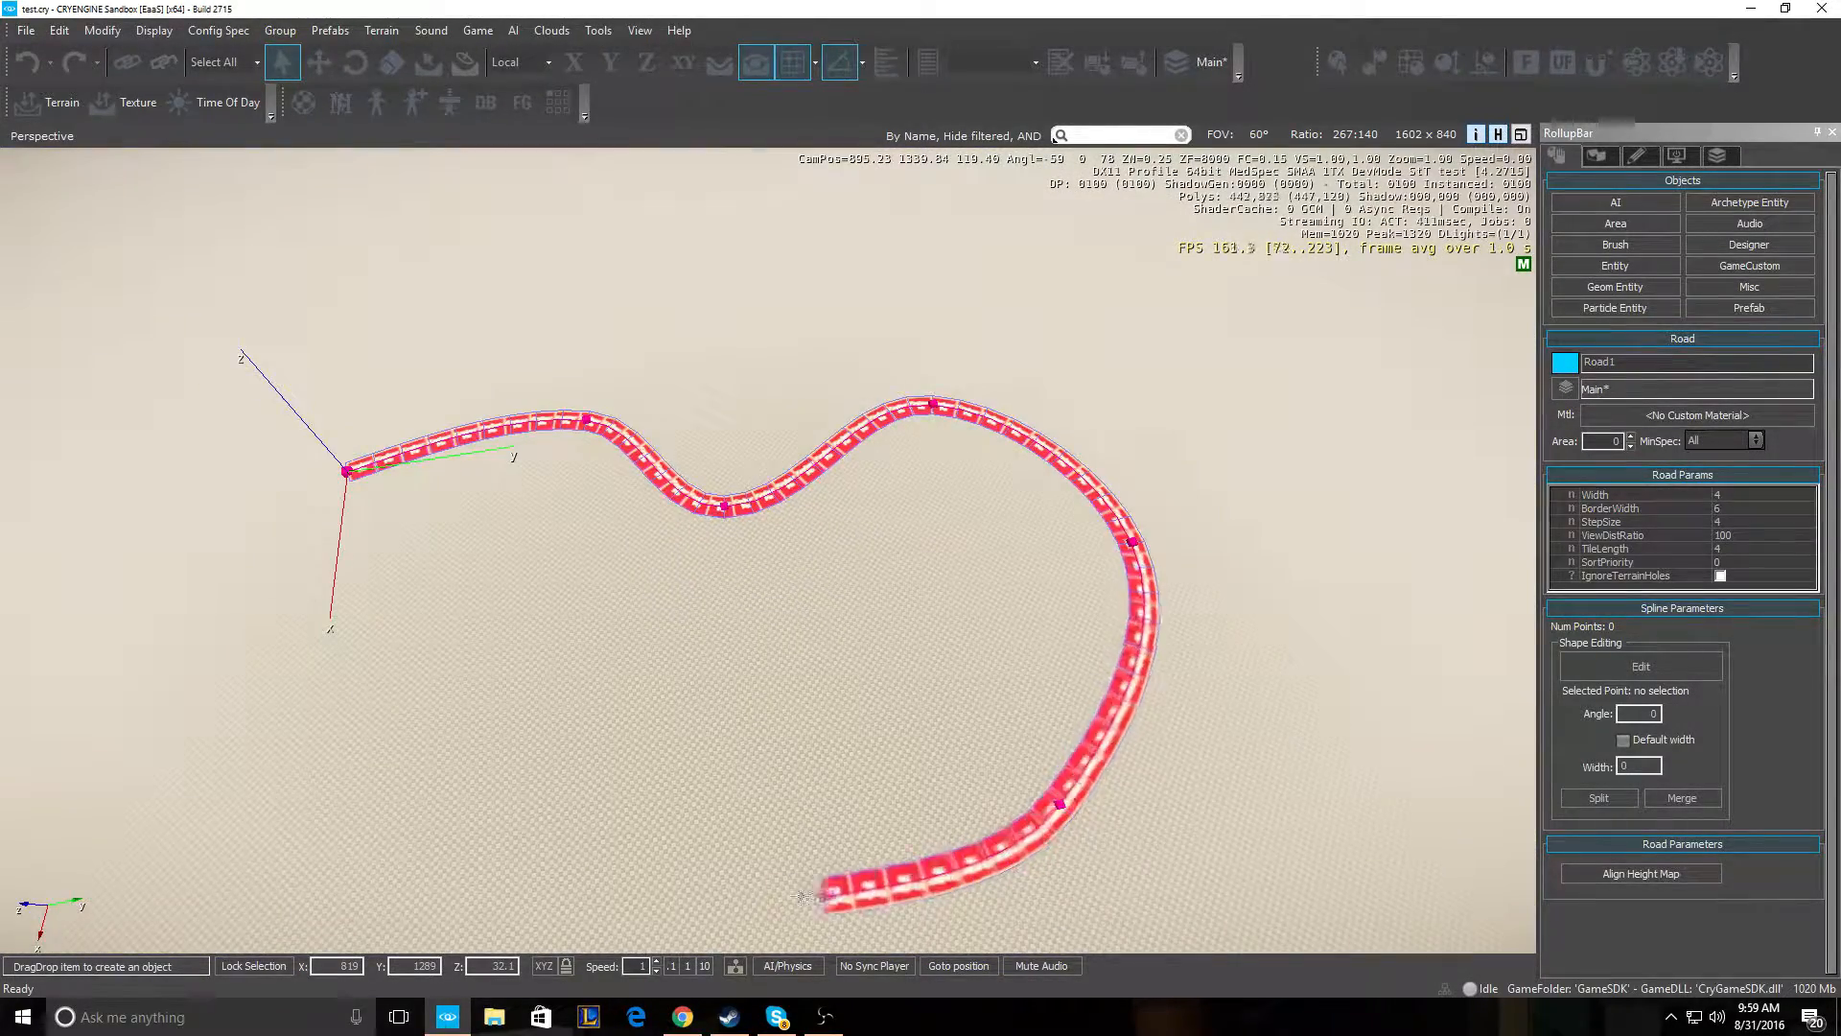
{"action": "left_click", "coordinate": [614, 903]}
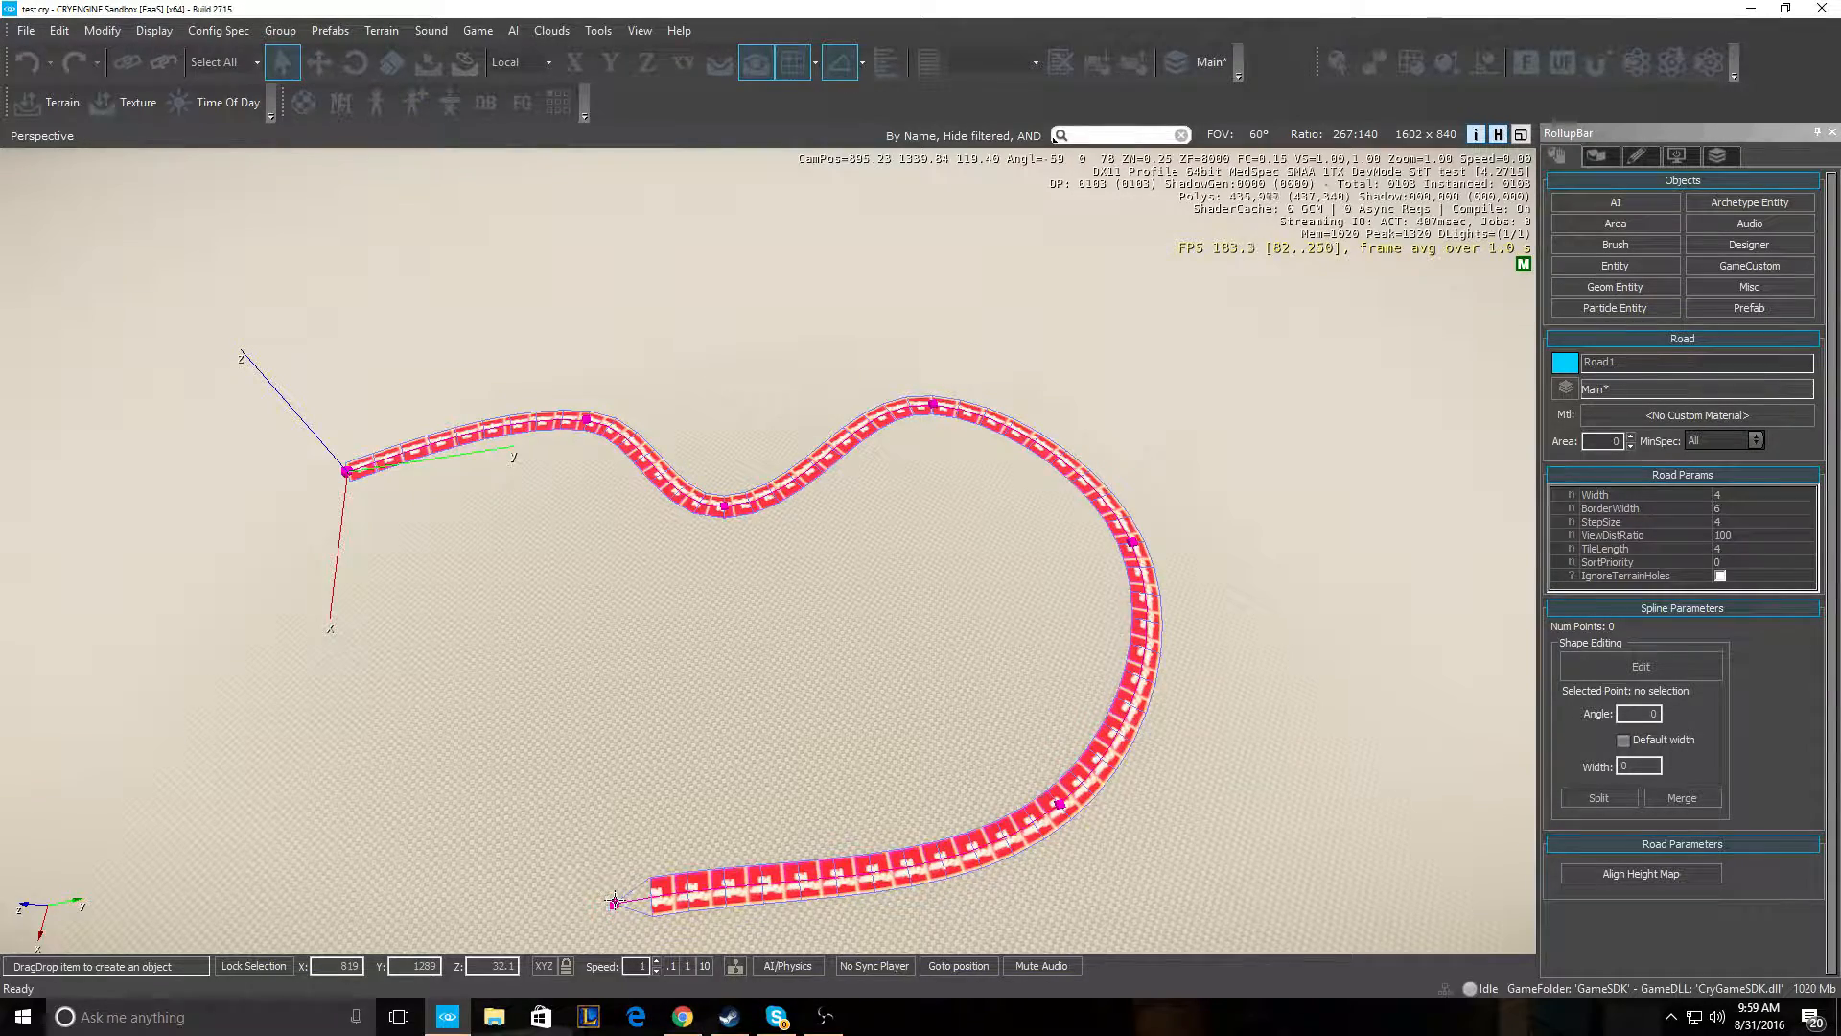
{"action": "left_click", "coordinate": [139, 621]}
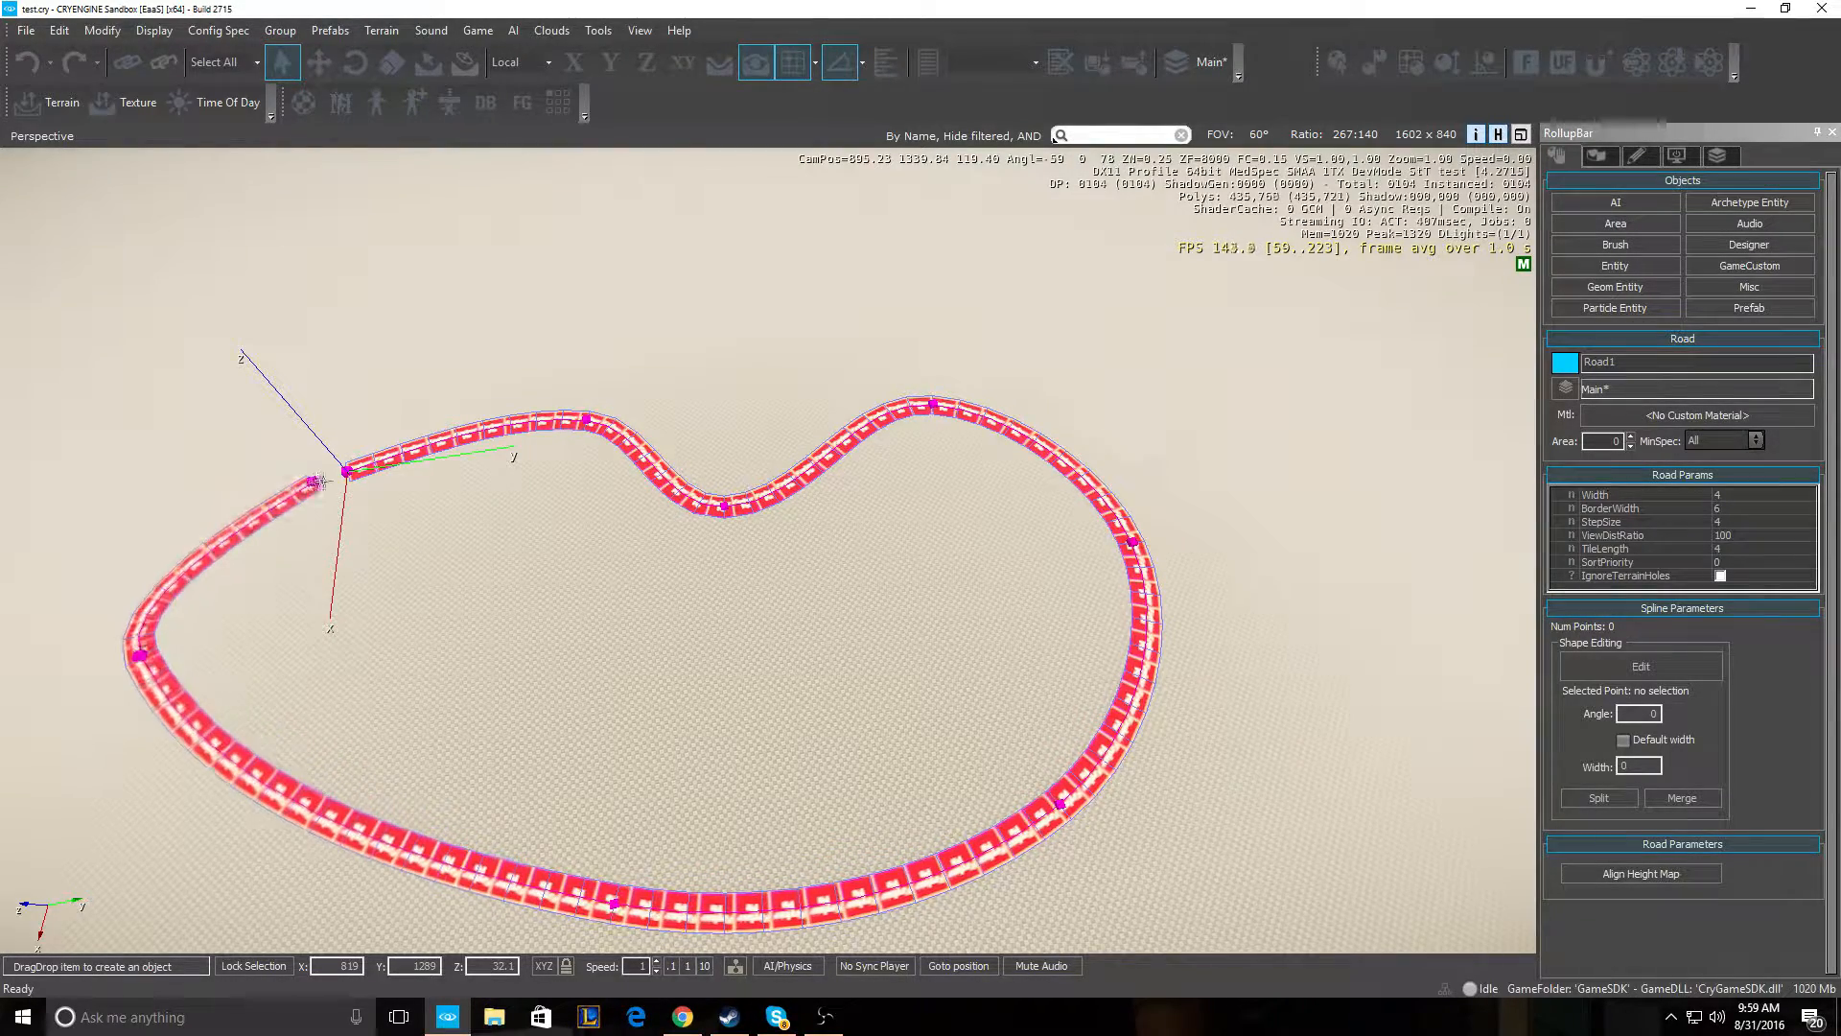
{"action": "double_click", "coordinate": [348, 472]}
{"action": "mouse_move", "coordinate": [837, 668]}
{"action": "right_mouse_down"}
{"action": "mouse_move", "coordinate": [765, 666]}
{"action": "mouse_move", "coordinate": [762, 593]}
{"action": "mouse_move", "coordinate": [825, 659]}
{"action": "right_mouse_up"}
{"action": "key", "text": "w"}
{"action": "key", "text": "w"}
{"action": "key", "text": "s"}
{"action": "key", "text": "w"}
{"action": "key", "text": "s"}
{"action": "key", "text": "s"}
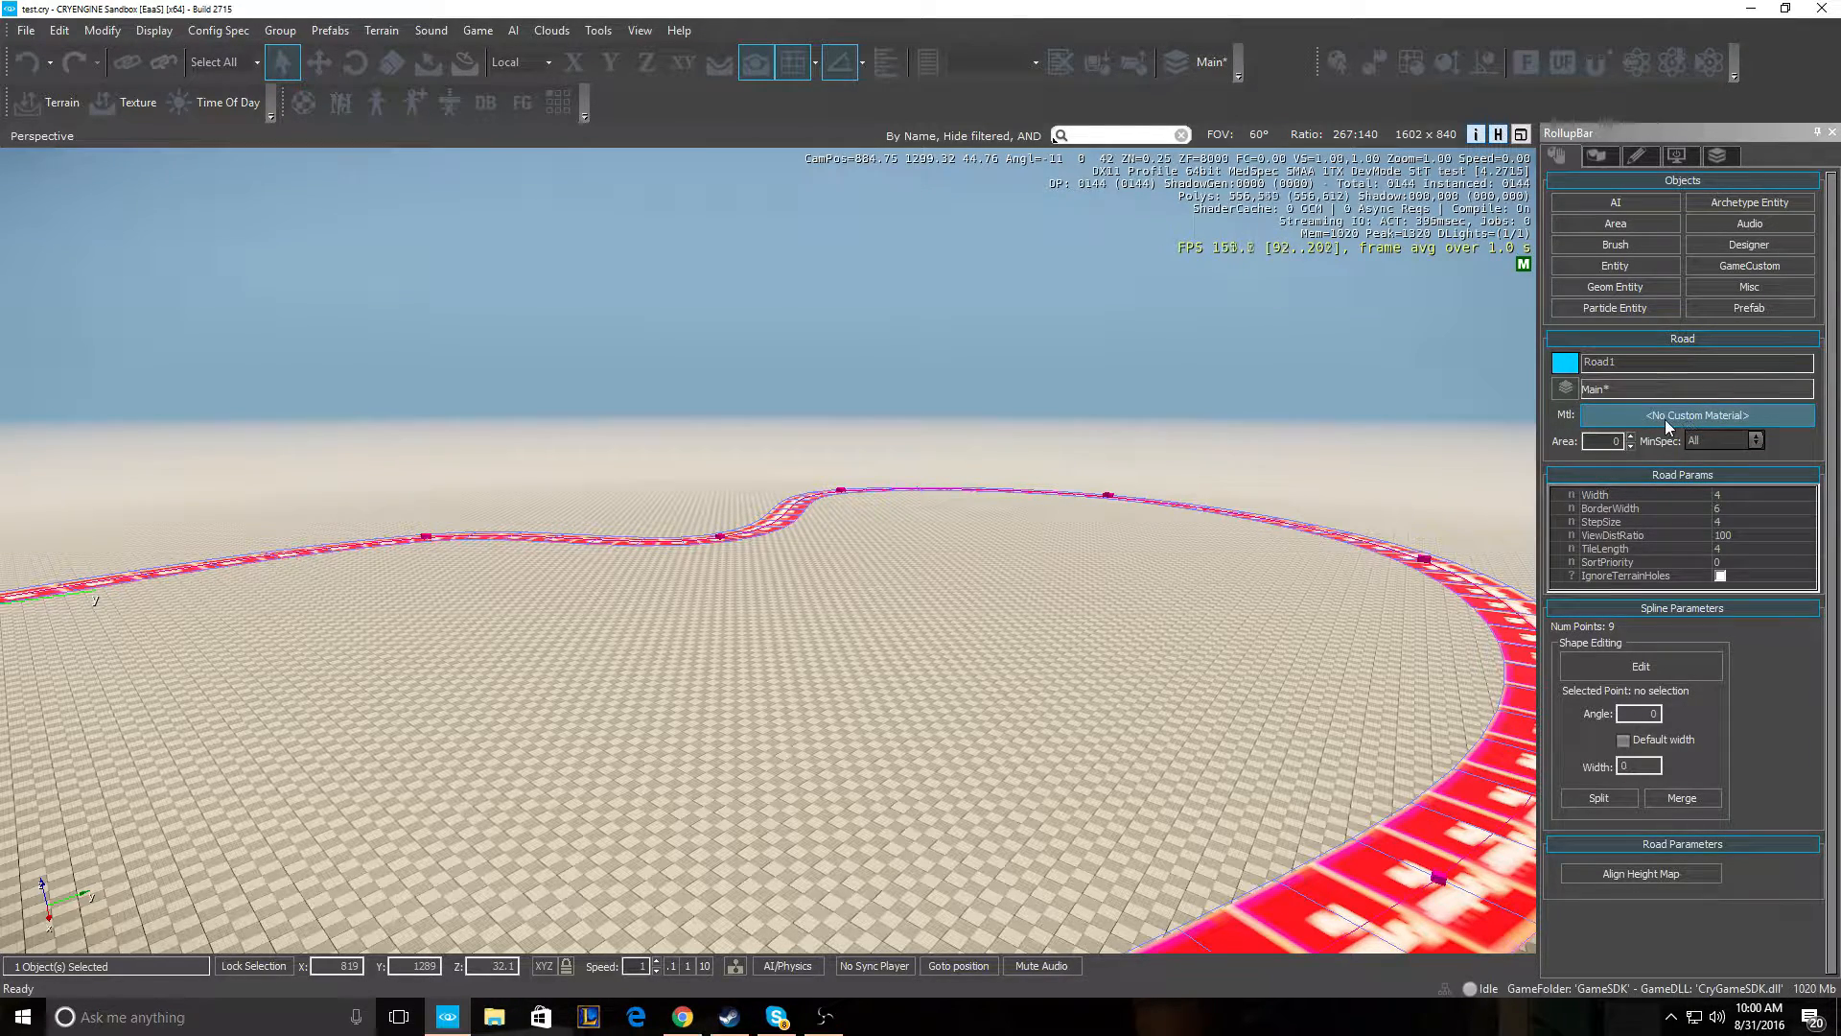
- Assign the materials/roads/forest_trail material to Road1 through the Material Editor
{"action": "left_click", "coordinate": [1699, 416]}
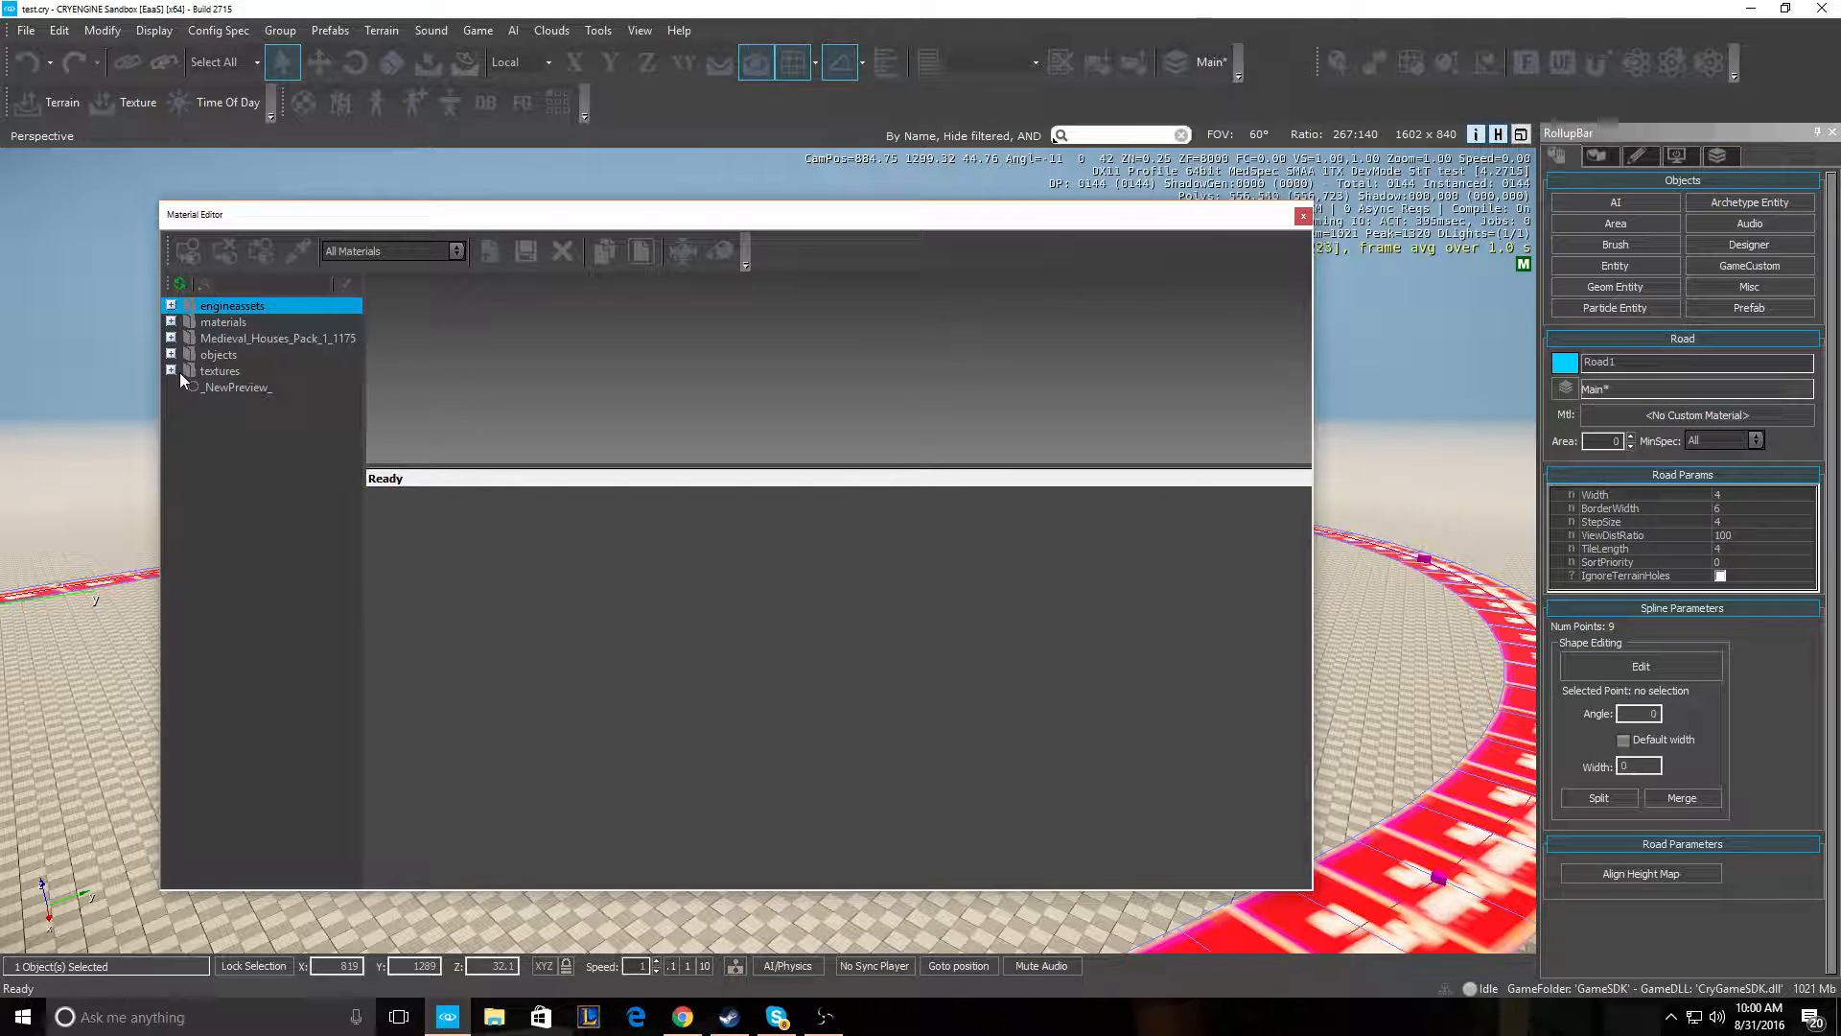
{"action": "left_click", "coordinate": [171, 323]}
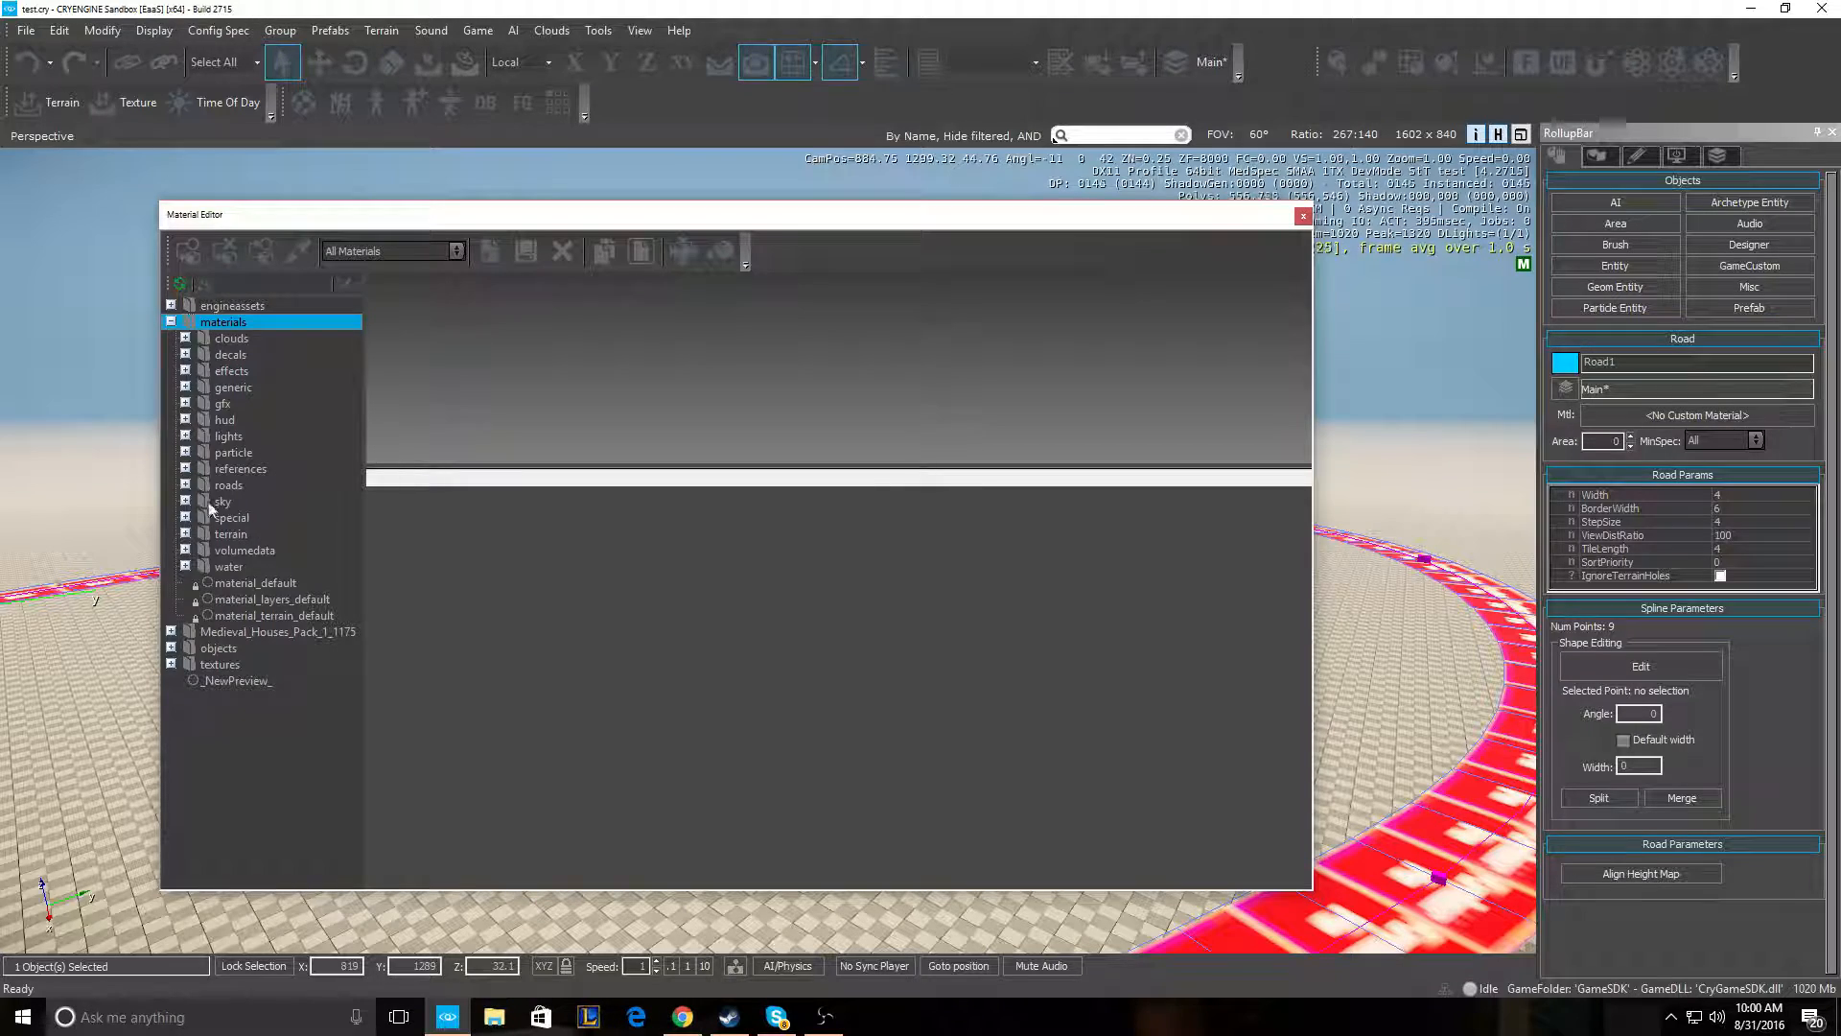
{"action": "left_click", "coordinate": [186, 486]}
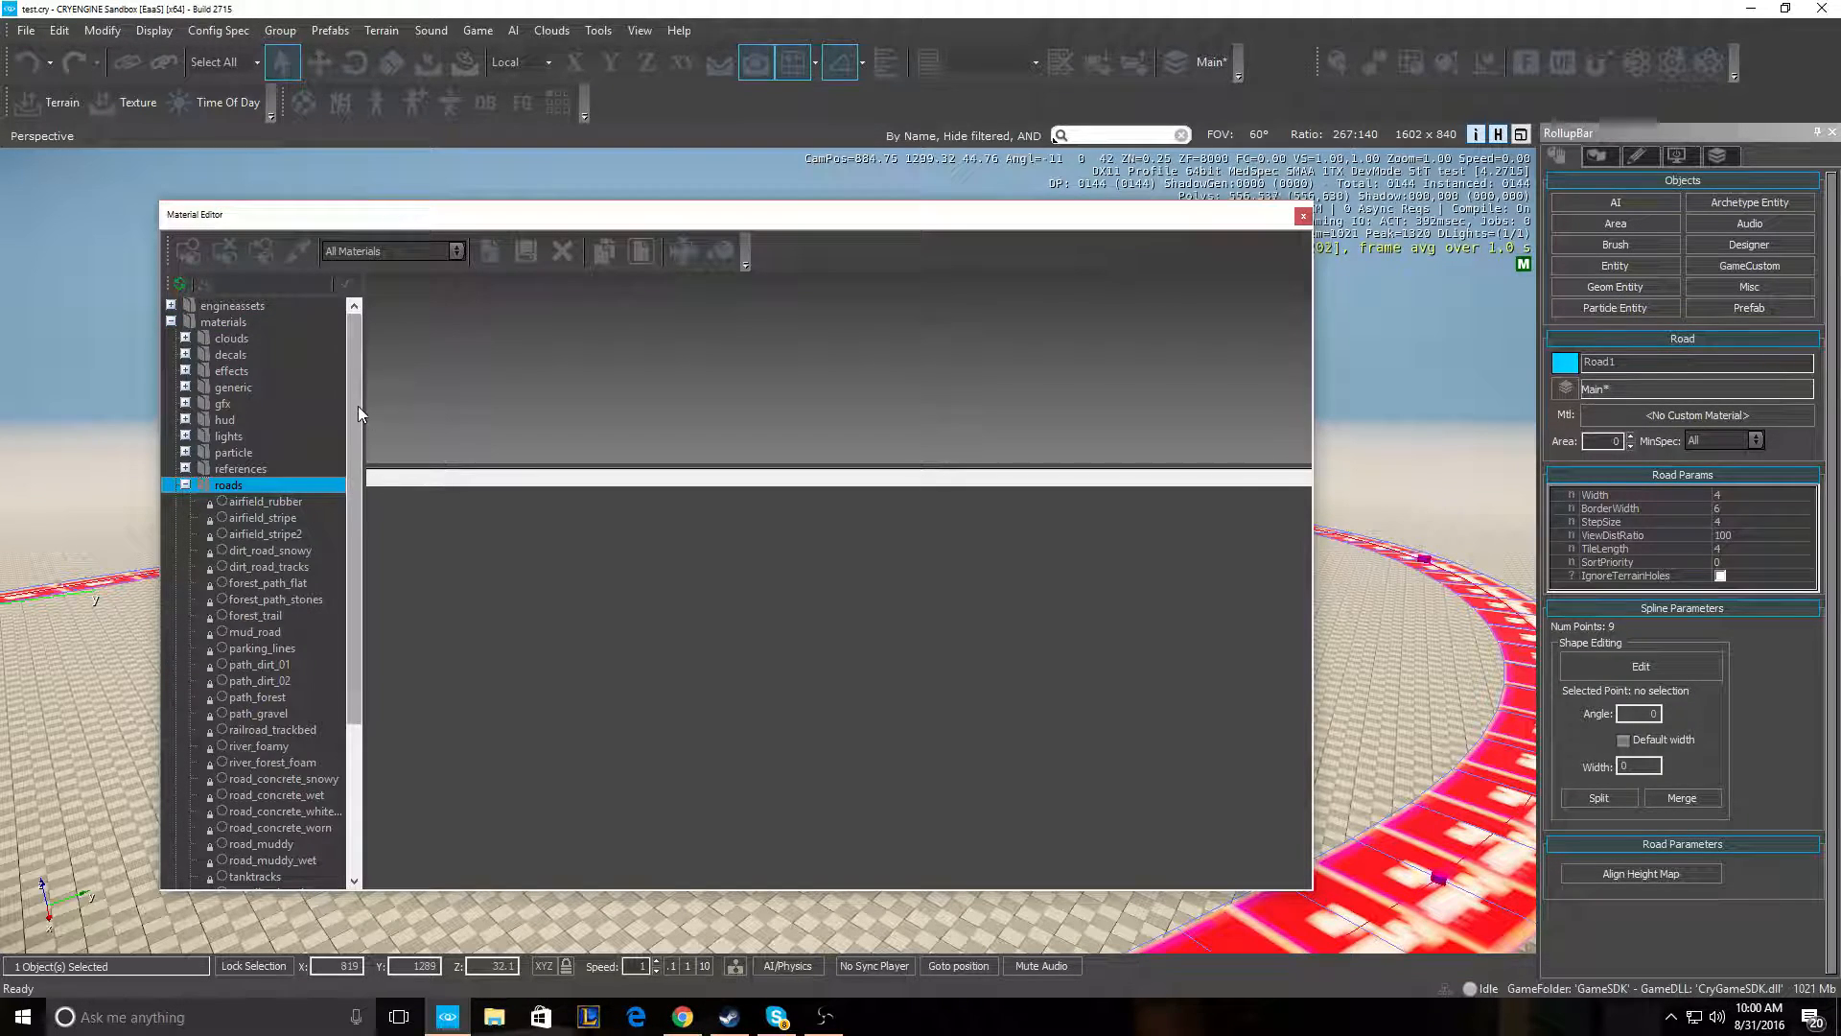
{"action": "scroll", "coordinate": [341, 539], "scroll_direction": "down", "scroll_amount": 4}
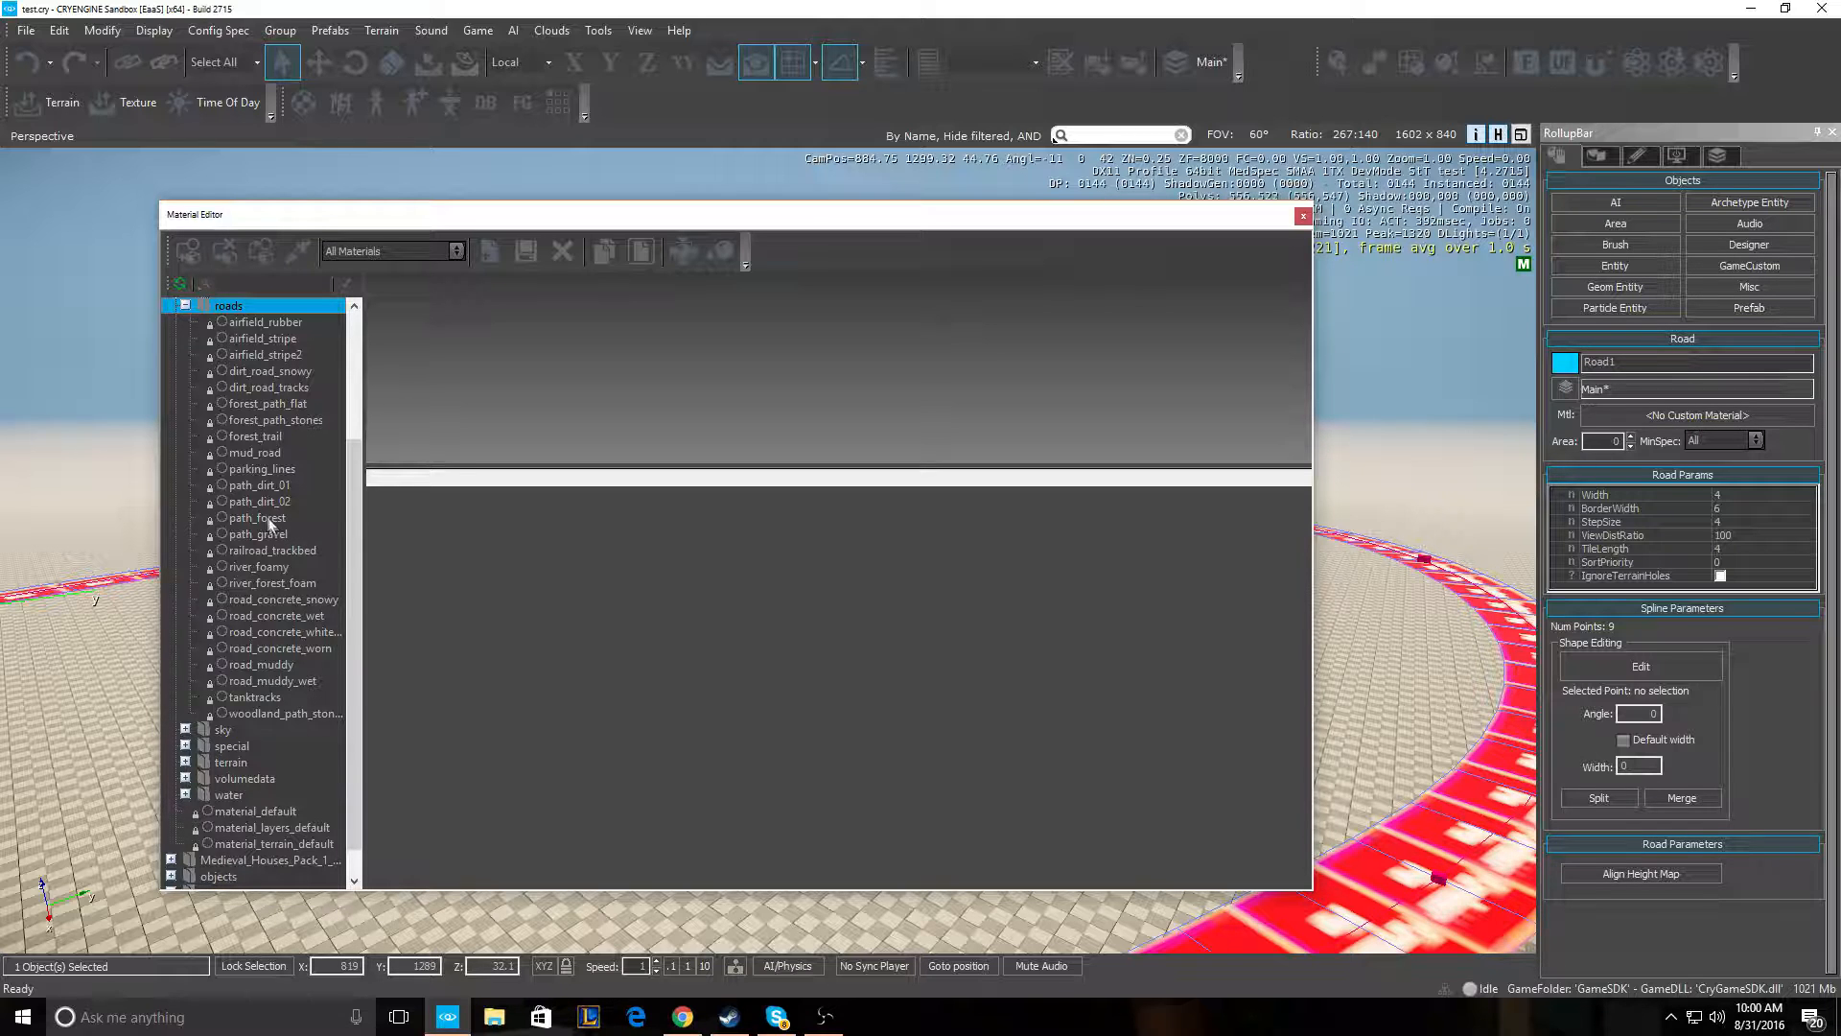
{"action": "left_click", "coordinate": [254, 436]}
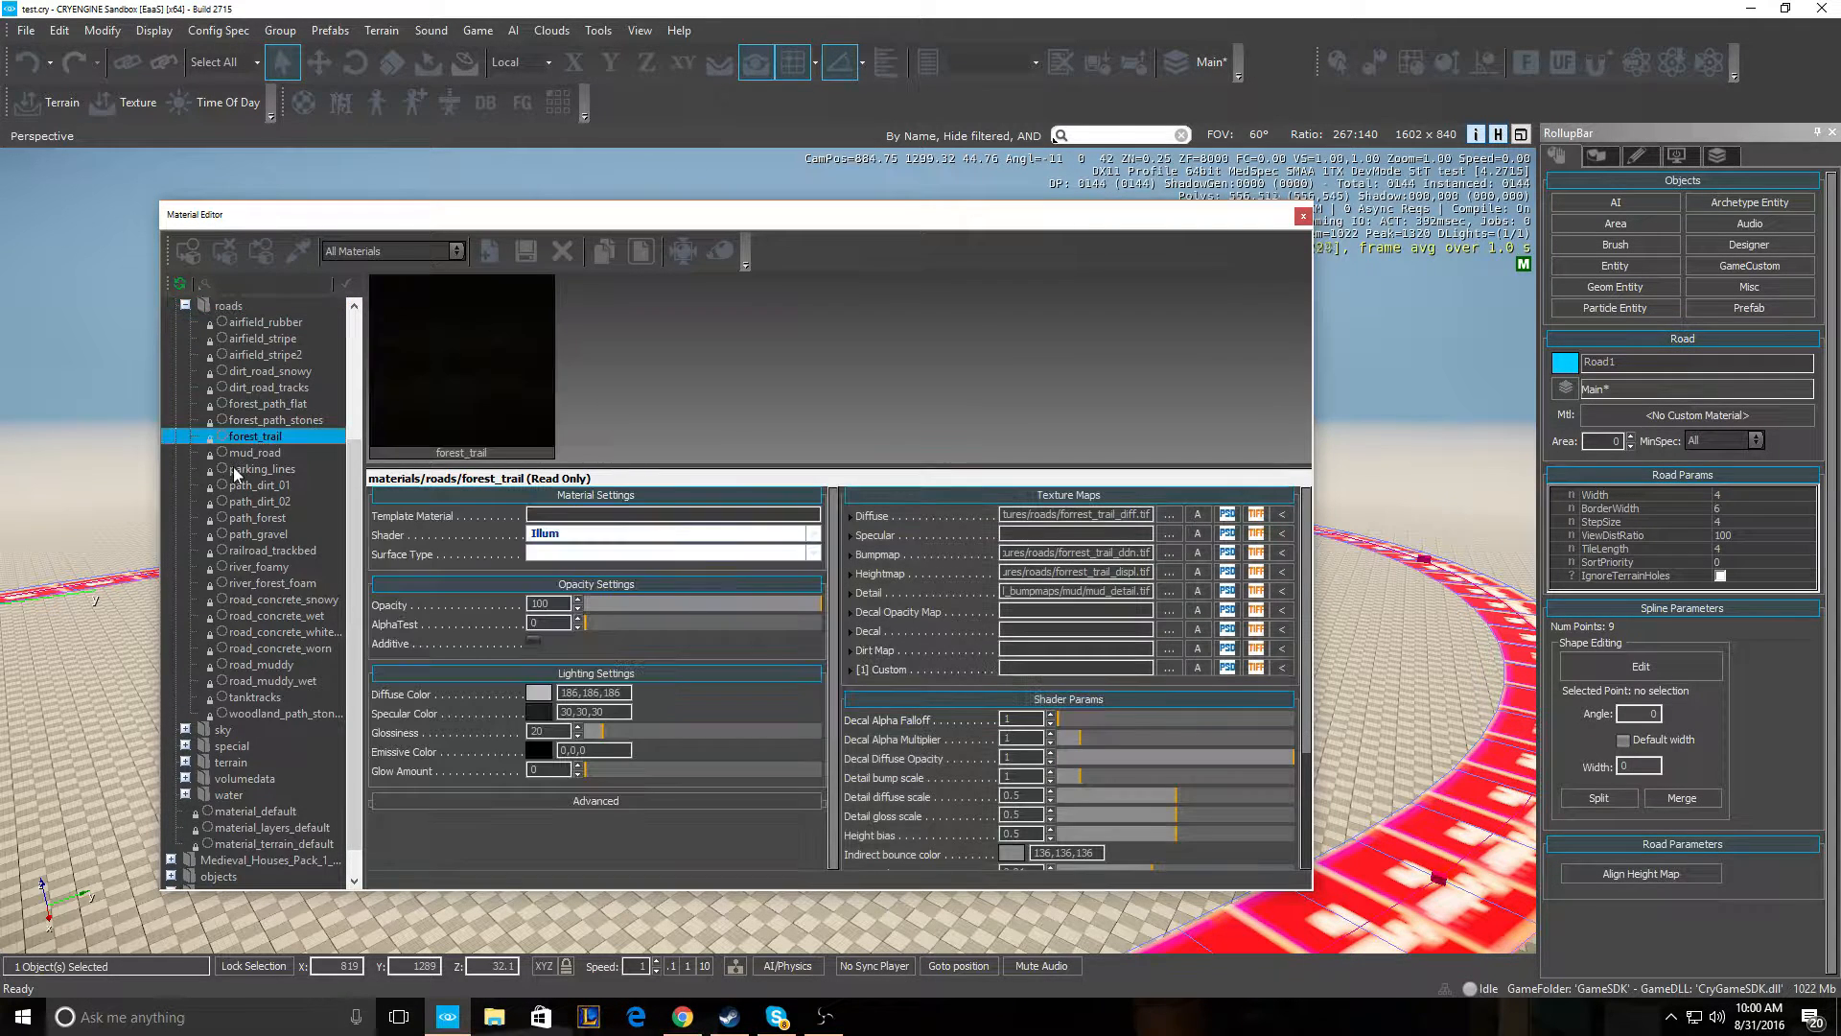
{"action": "left_click", "coordinate": [190, 253]}
{"action": "right_click_drag", "start_coordinate": [1429, 690], "coordinate": [1408, 733]}
{"action": "key", "text": "w"}
{"action": "key", "text": "d"}
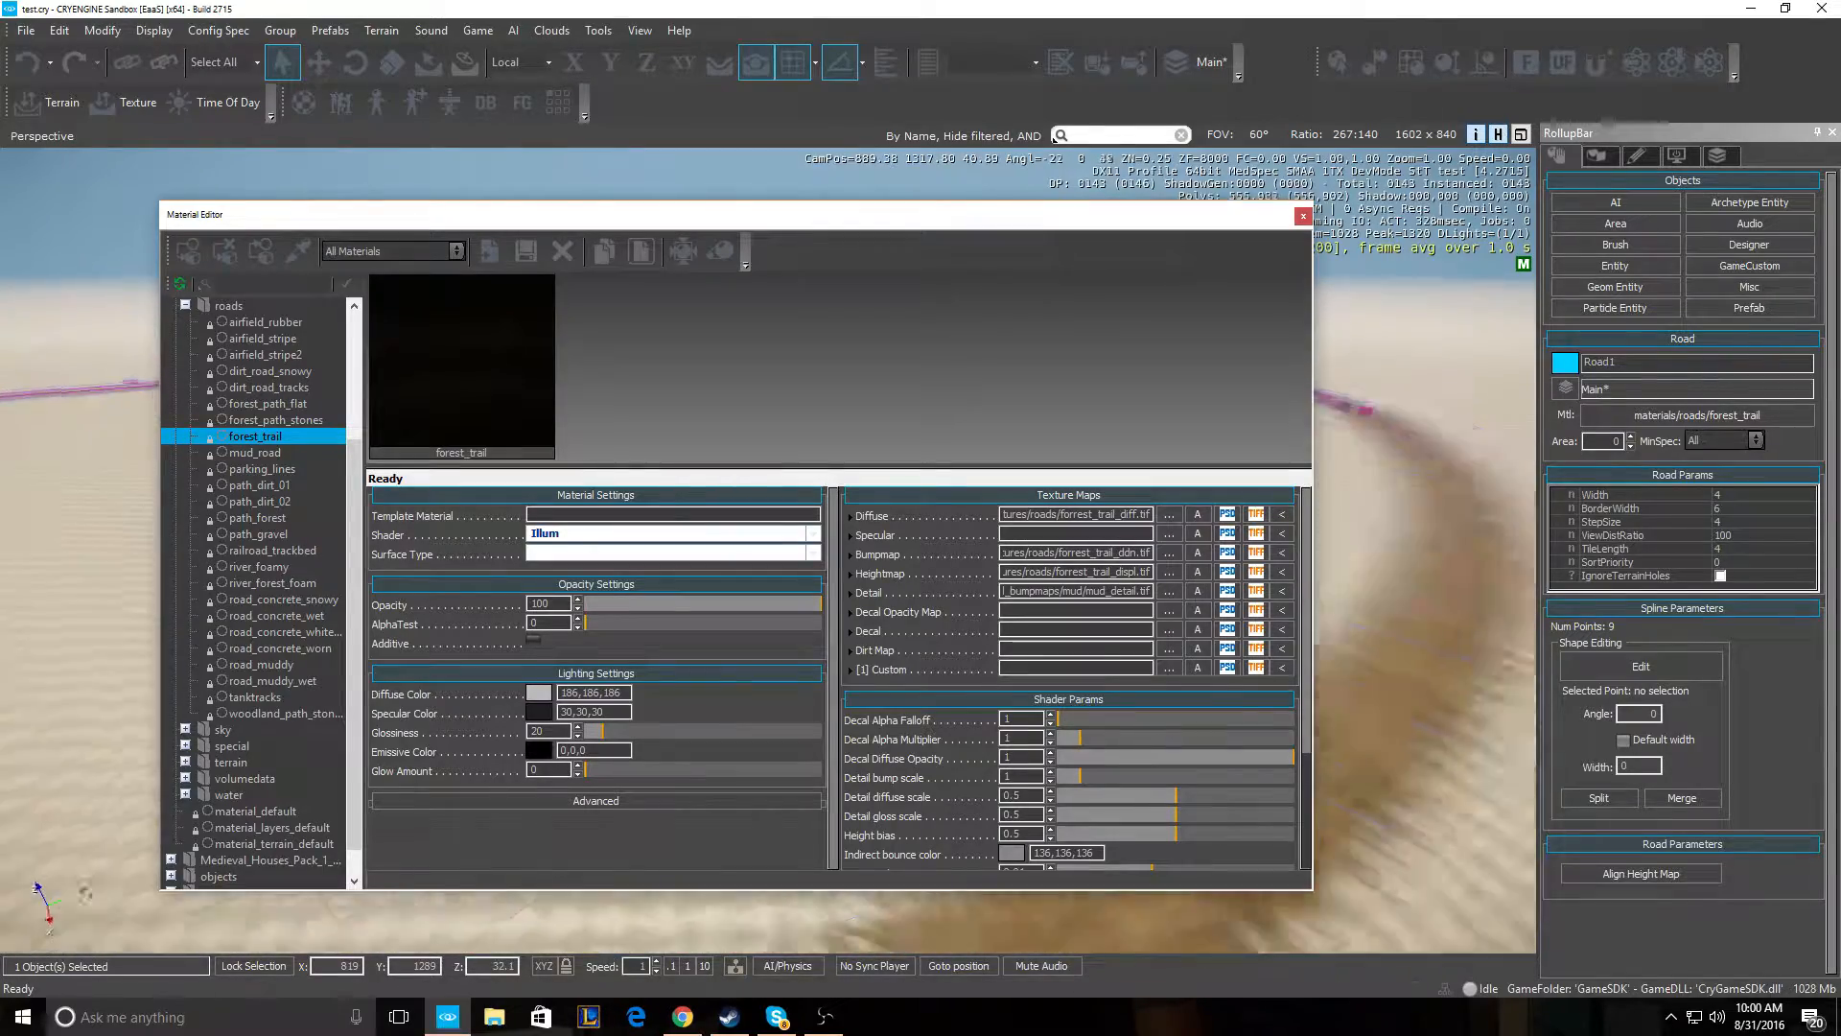
{"action": "right_click_drag", "start_coordinate": [1478, 621], "coordinate": [1467, 622]}
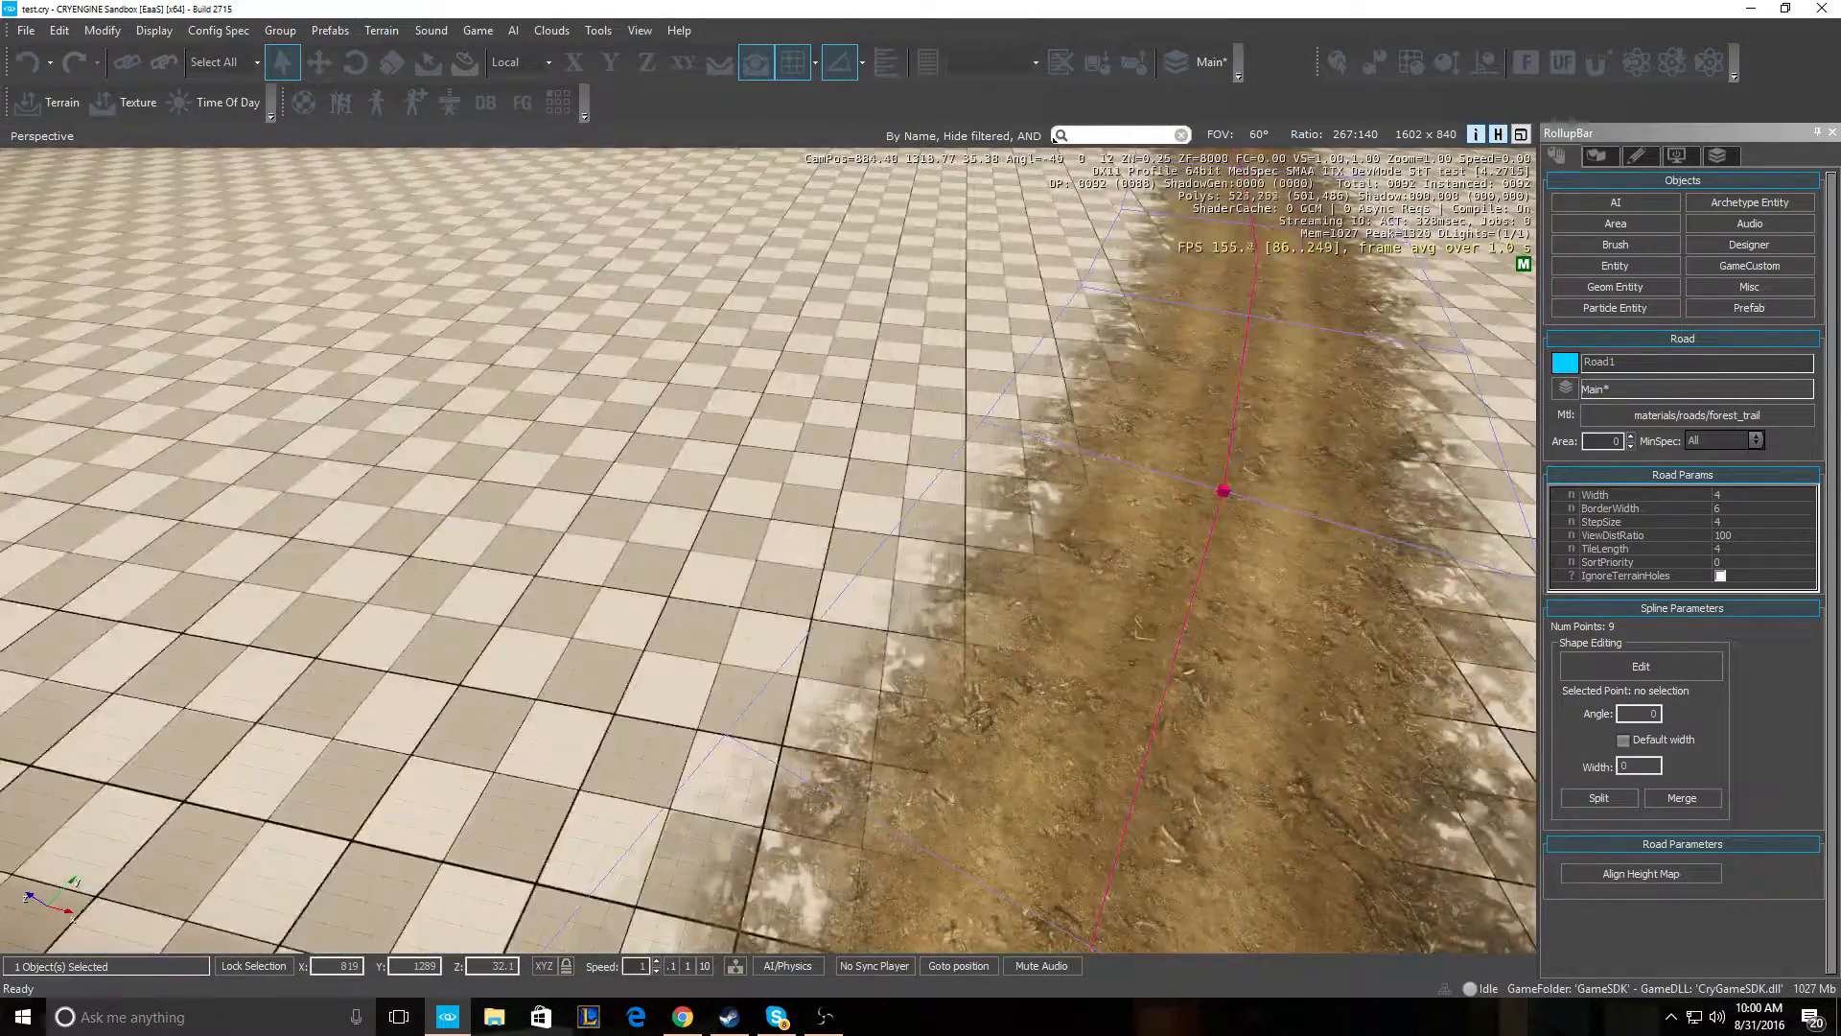
{"action": "mouse_move", "coordinate": [1250, 248]}
{"action": "right_mouse_down"}
{"action": "mouse_move", "coordinate": [1204, 242]}
{"action": "mouse_move", "coordinate": [1250, 230]}
{"action": "right_mouse_up"}
{"action": "key", "text": "s"}
{"action": "key", "text": "w"}
{"action": "key", "text": "s"}
{"action": "key", "text": "w"}
{"action": "right_click_drag", "start_coordinate": [566, 458], "coordinate": [544, 470]}
{"action": "right_click_drag", "start_coordinate": [754, 499], "coordinate": [709, 497]}
{"action": "key", "text": "s"}
{"action": "key", "text": "a"}
{"action": "key", "text": "w"}
{"action": "key", "text": "d"}
{"action": "key", "text": "a"}
{"action": "key", "text": "s"}
{"action": "key", "text": "a"}
{"action": "key", "text": "w"}
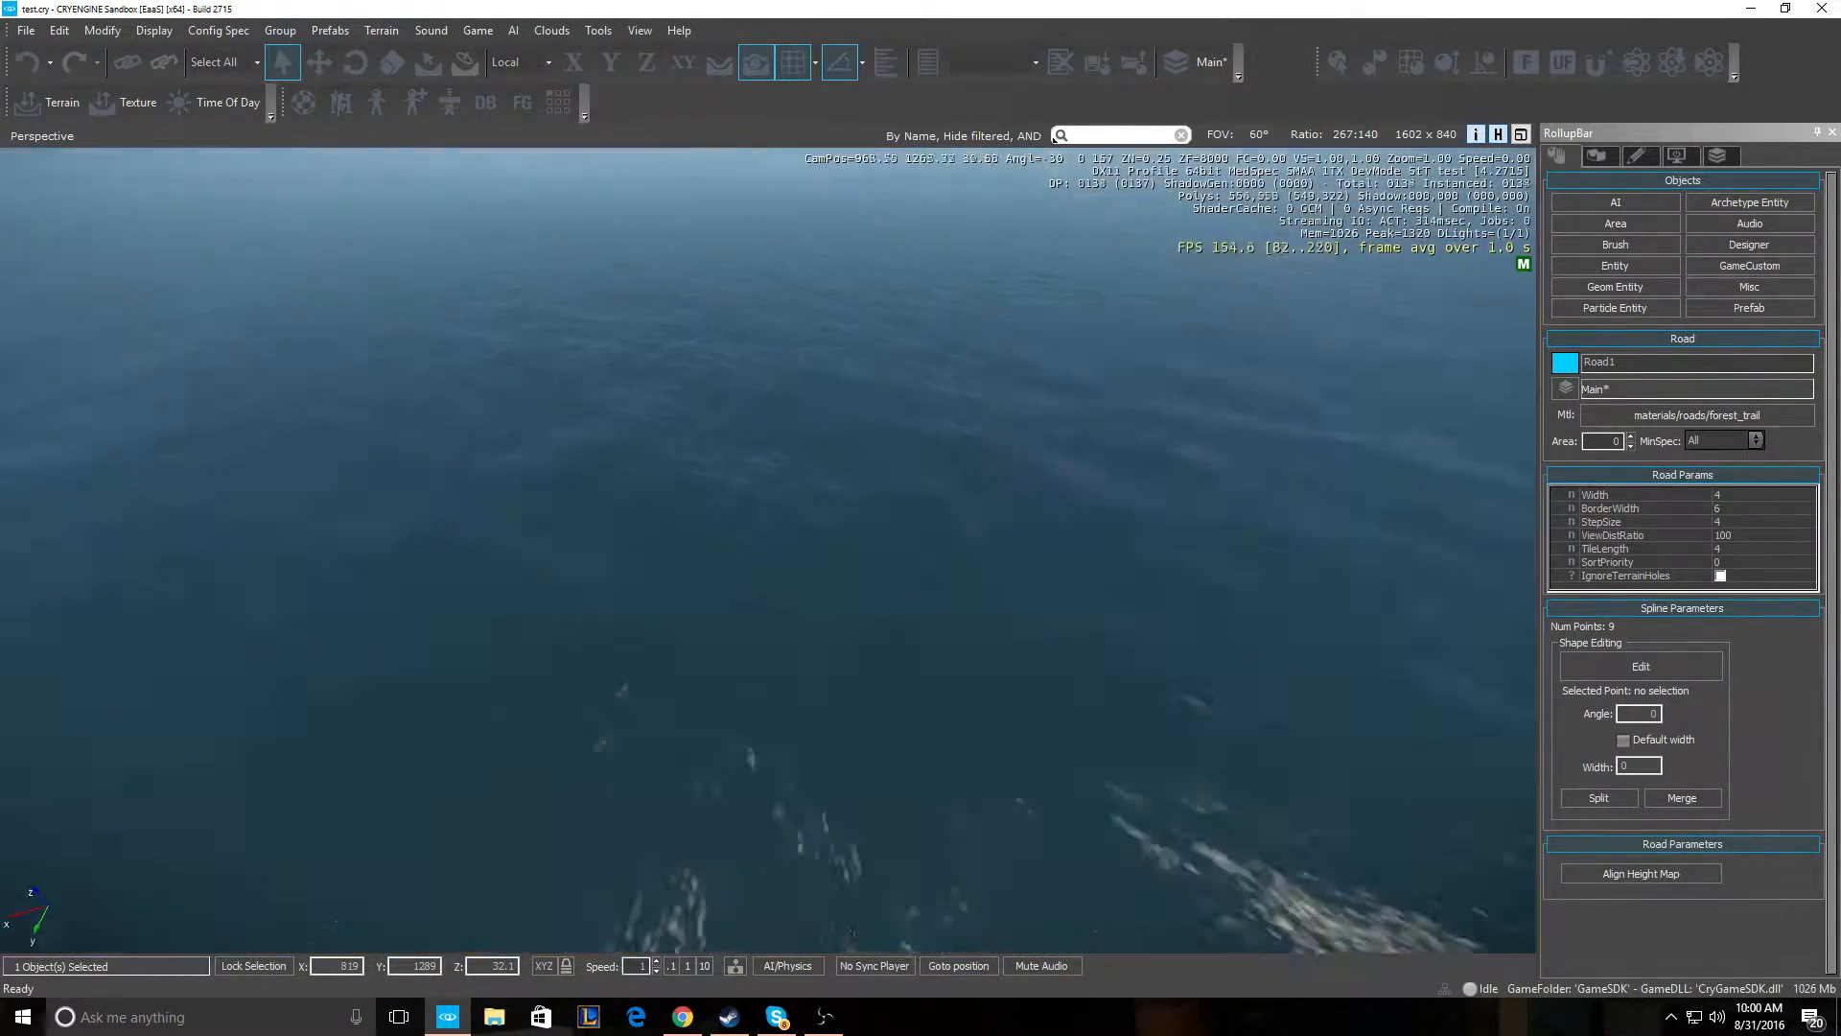
{"action": "key", "text": "s"}
{"action": "key", "text": "s"}
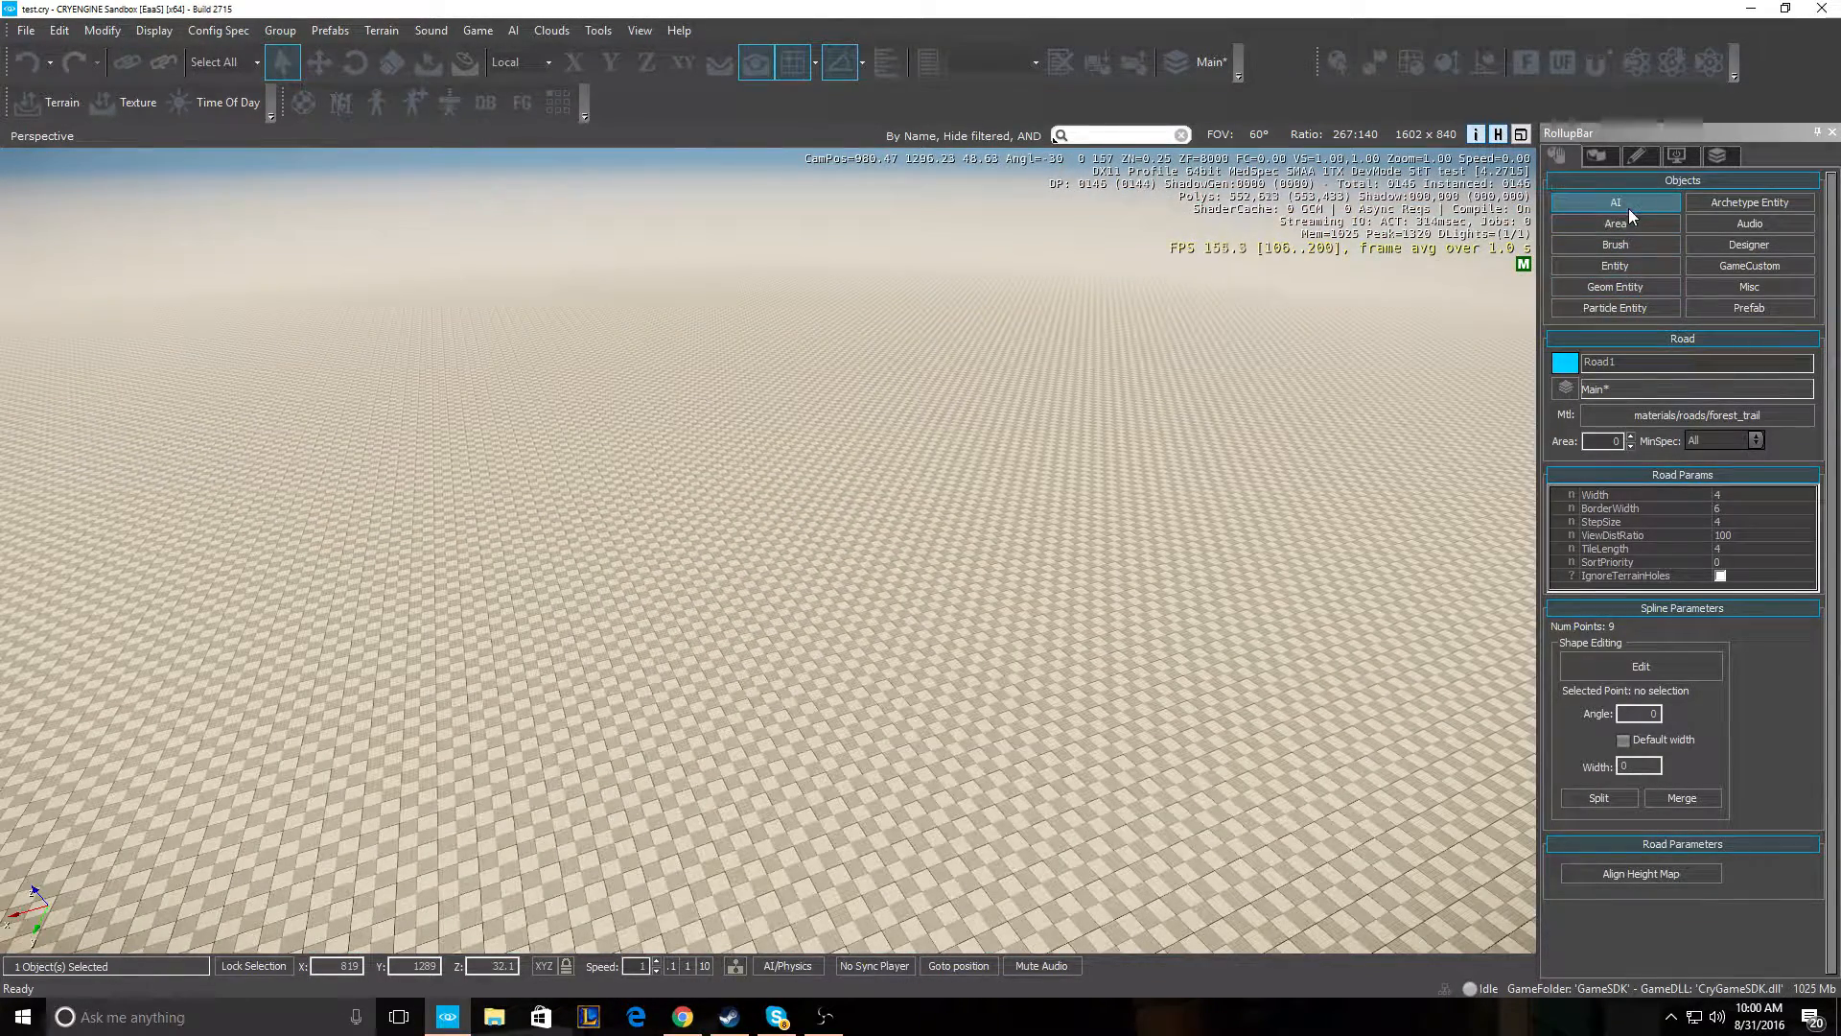
- Browse the Geom Entity, Particle Entity, Entity and Area object lists, then bring up the Terrain tools
{"action": "left_click", "coordinate": [1627, 288]}
{"action": "left_click", "coordinate": [1621, 308]}
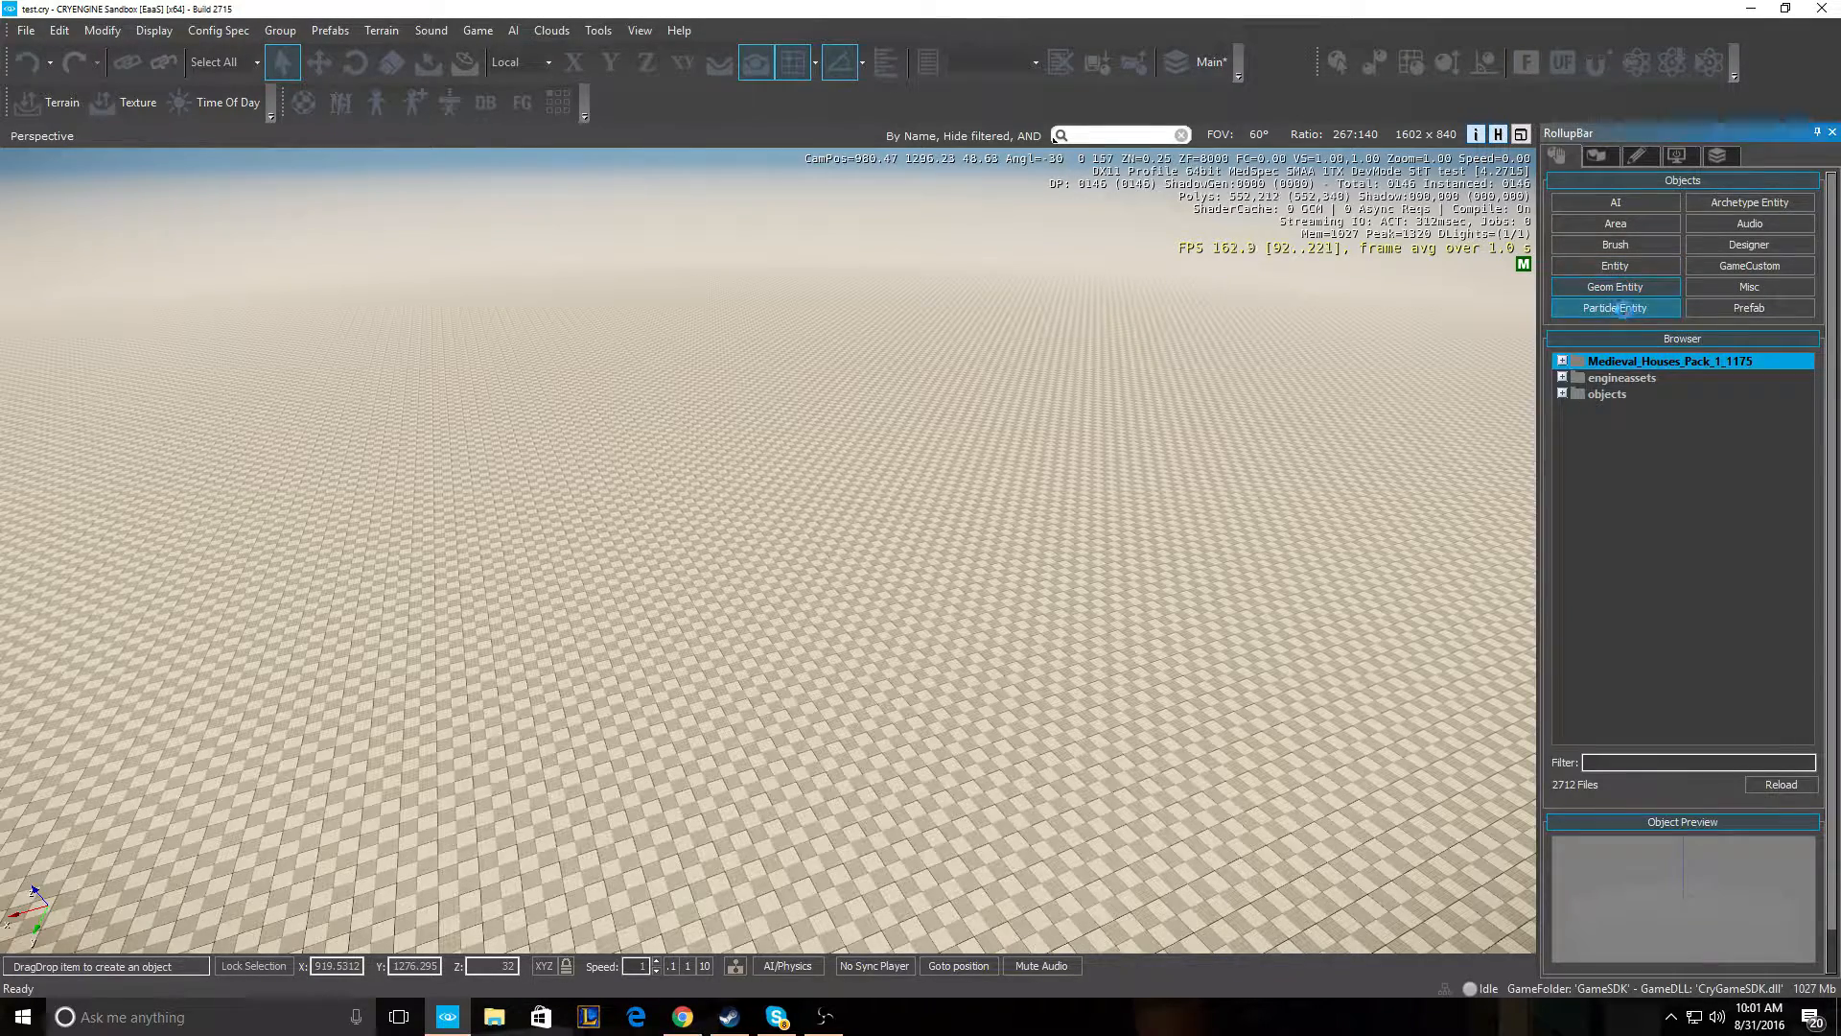
{"action": "left_click", "coordinate": [1615, 270]}
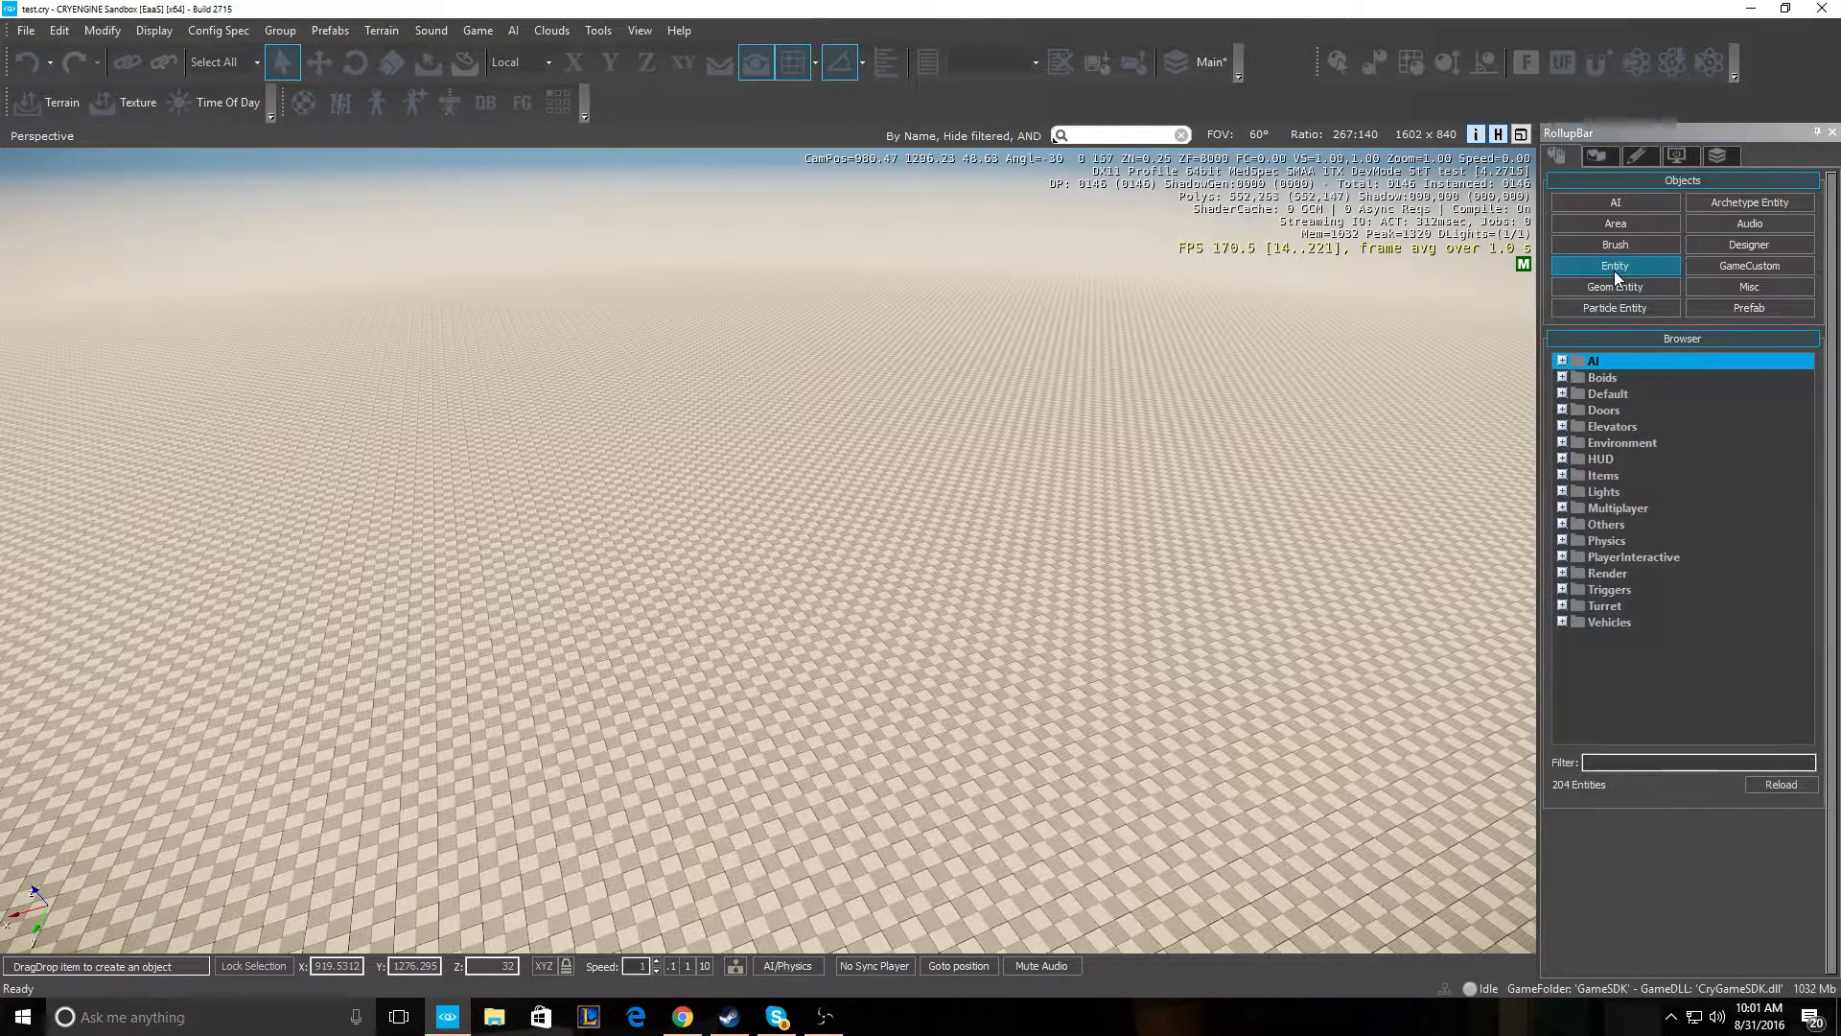
{"action": "left_click", "coordinate": [1615, 226]}
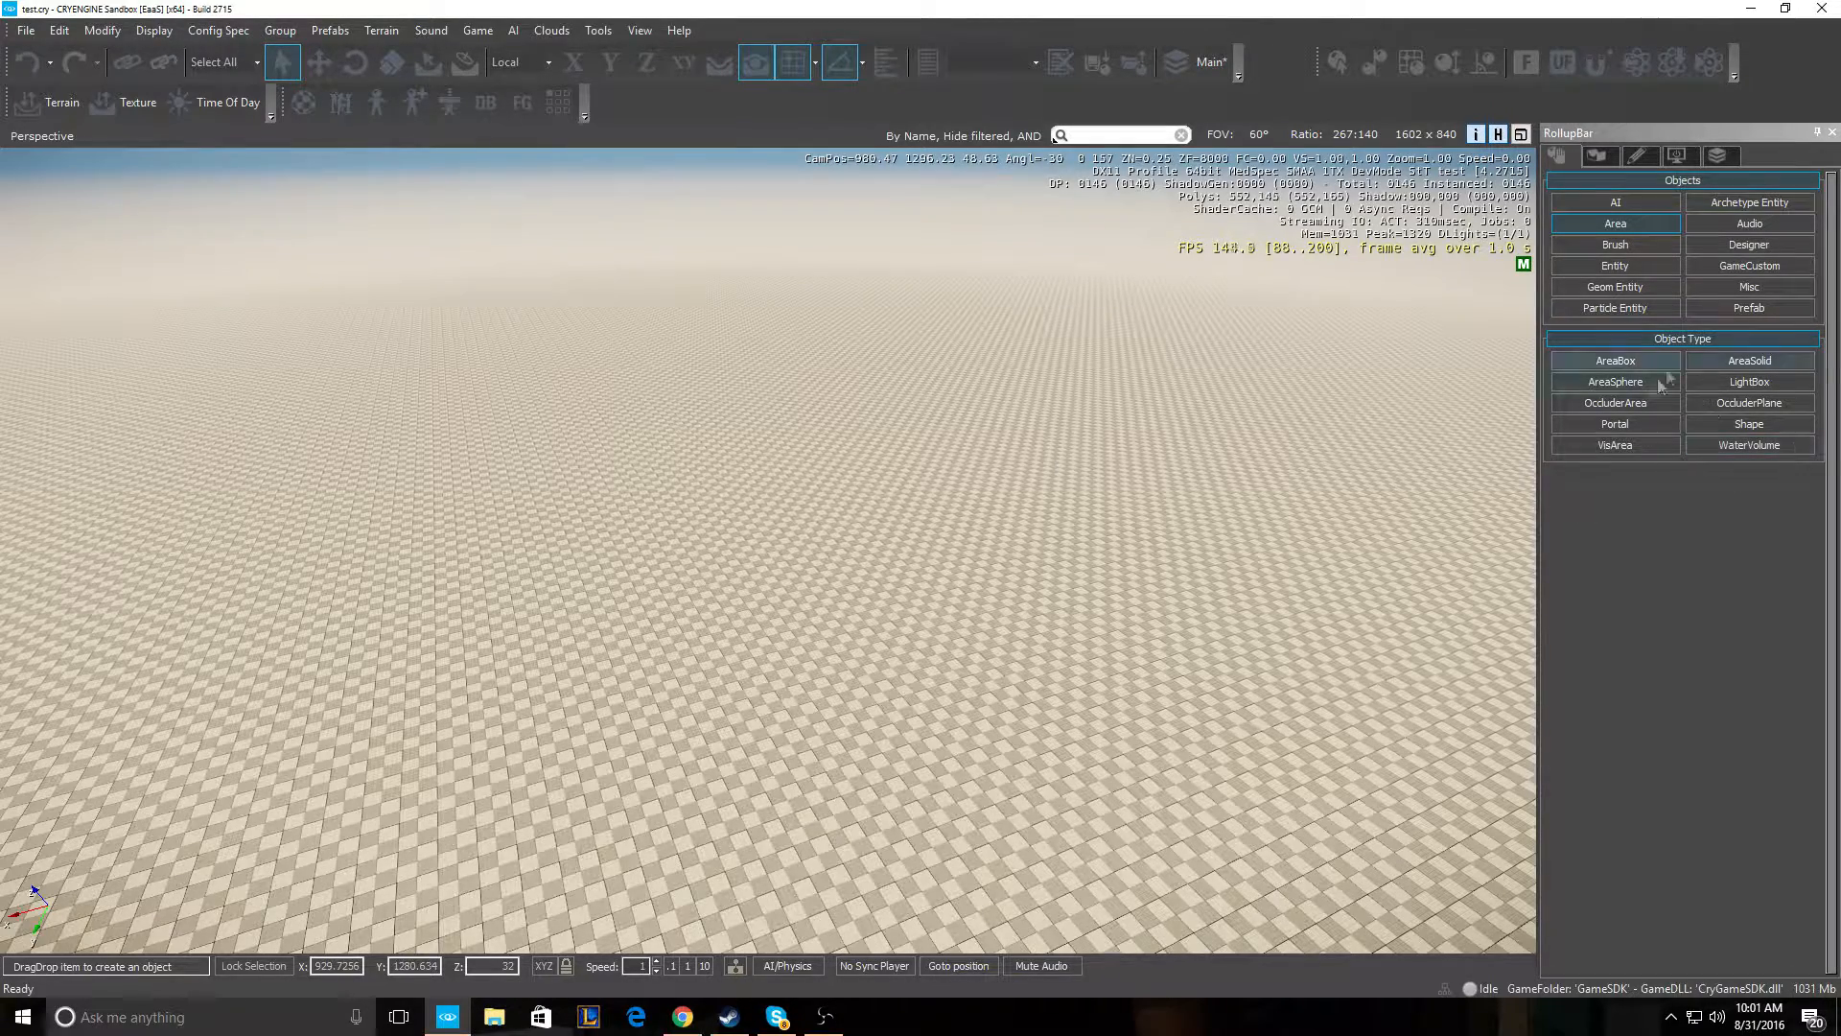
{"action": "left_click", "coordinate": [1599, 158]}
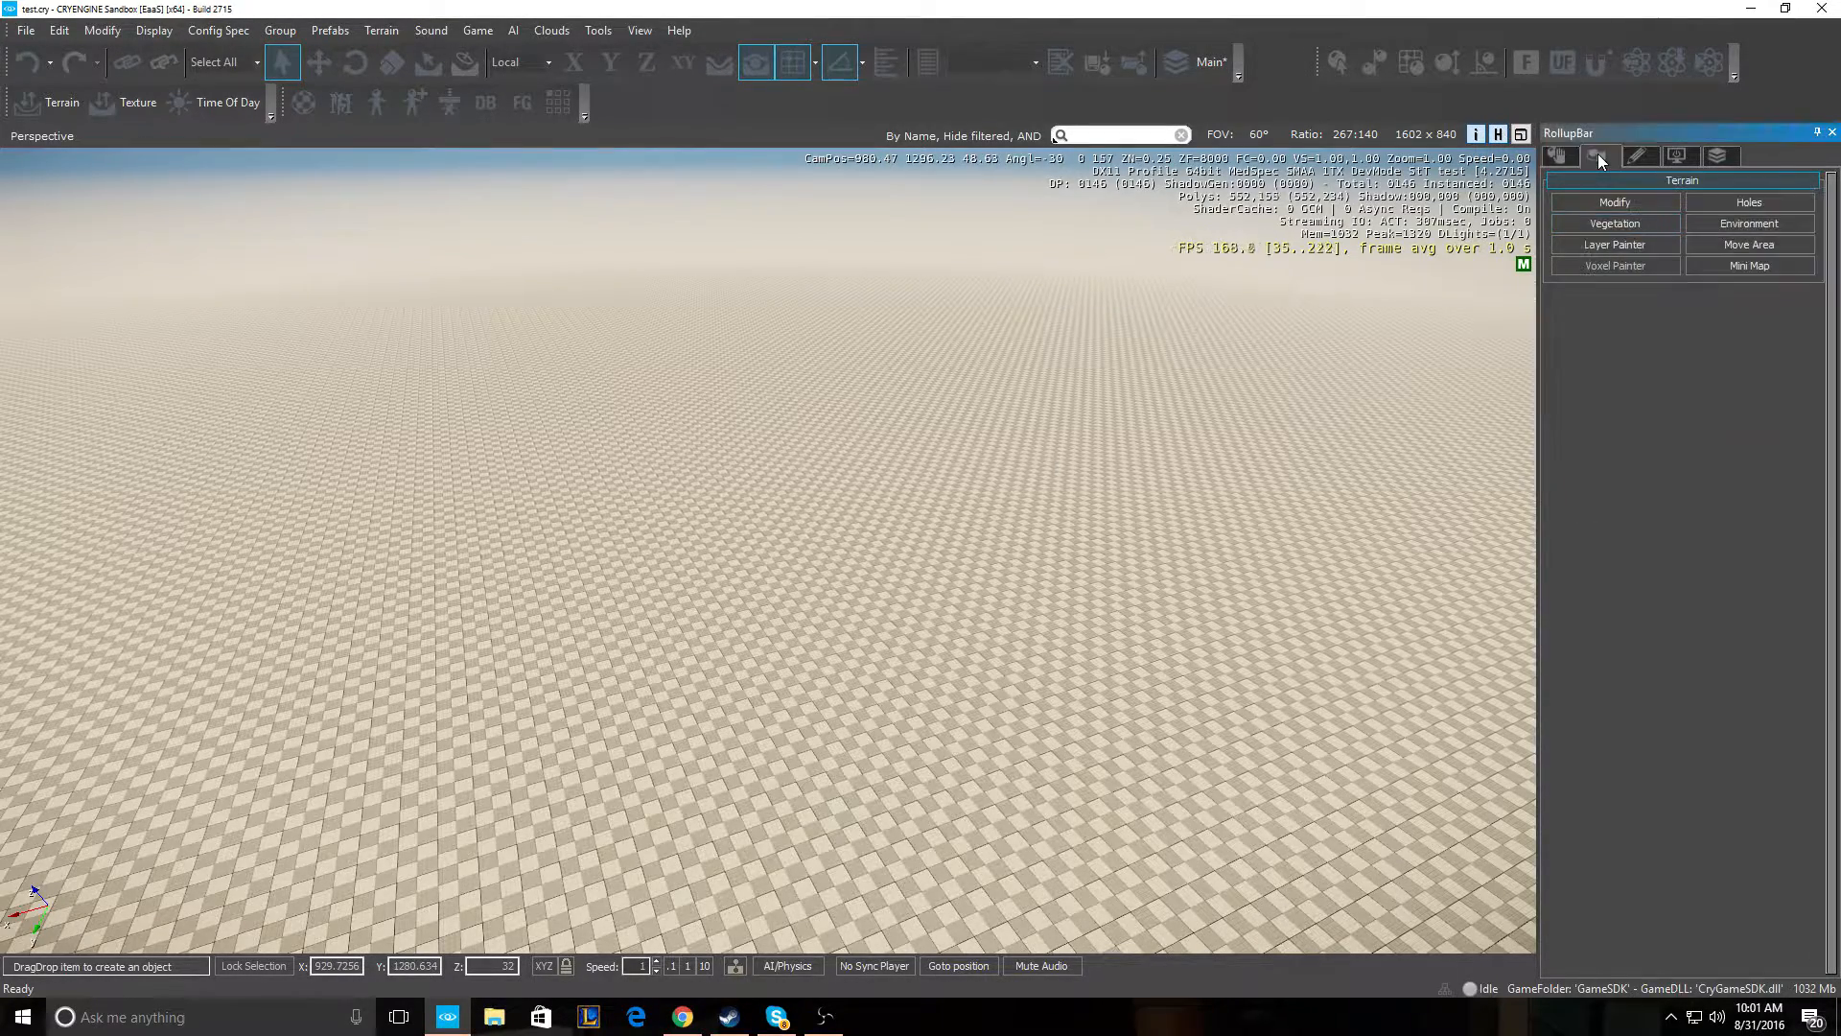
- Select the Rise/Lower brush under Modify and widen its radius to about 5.9
{"action": "left_click", "coordinate": [1615, 202]}
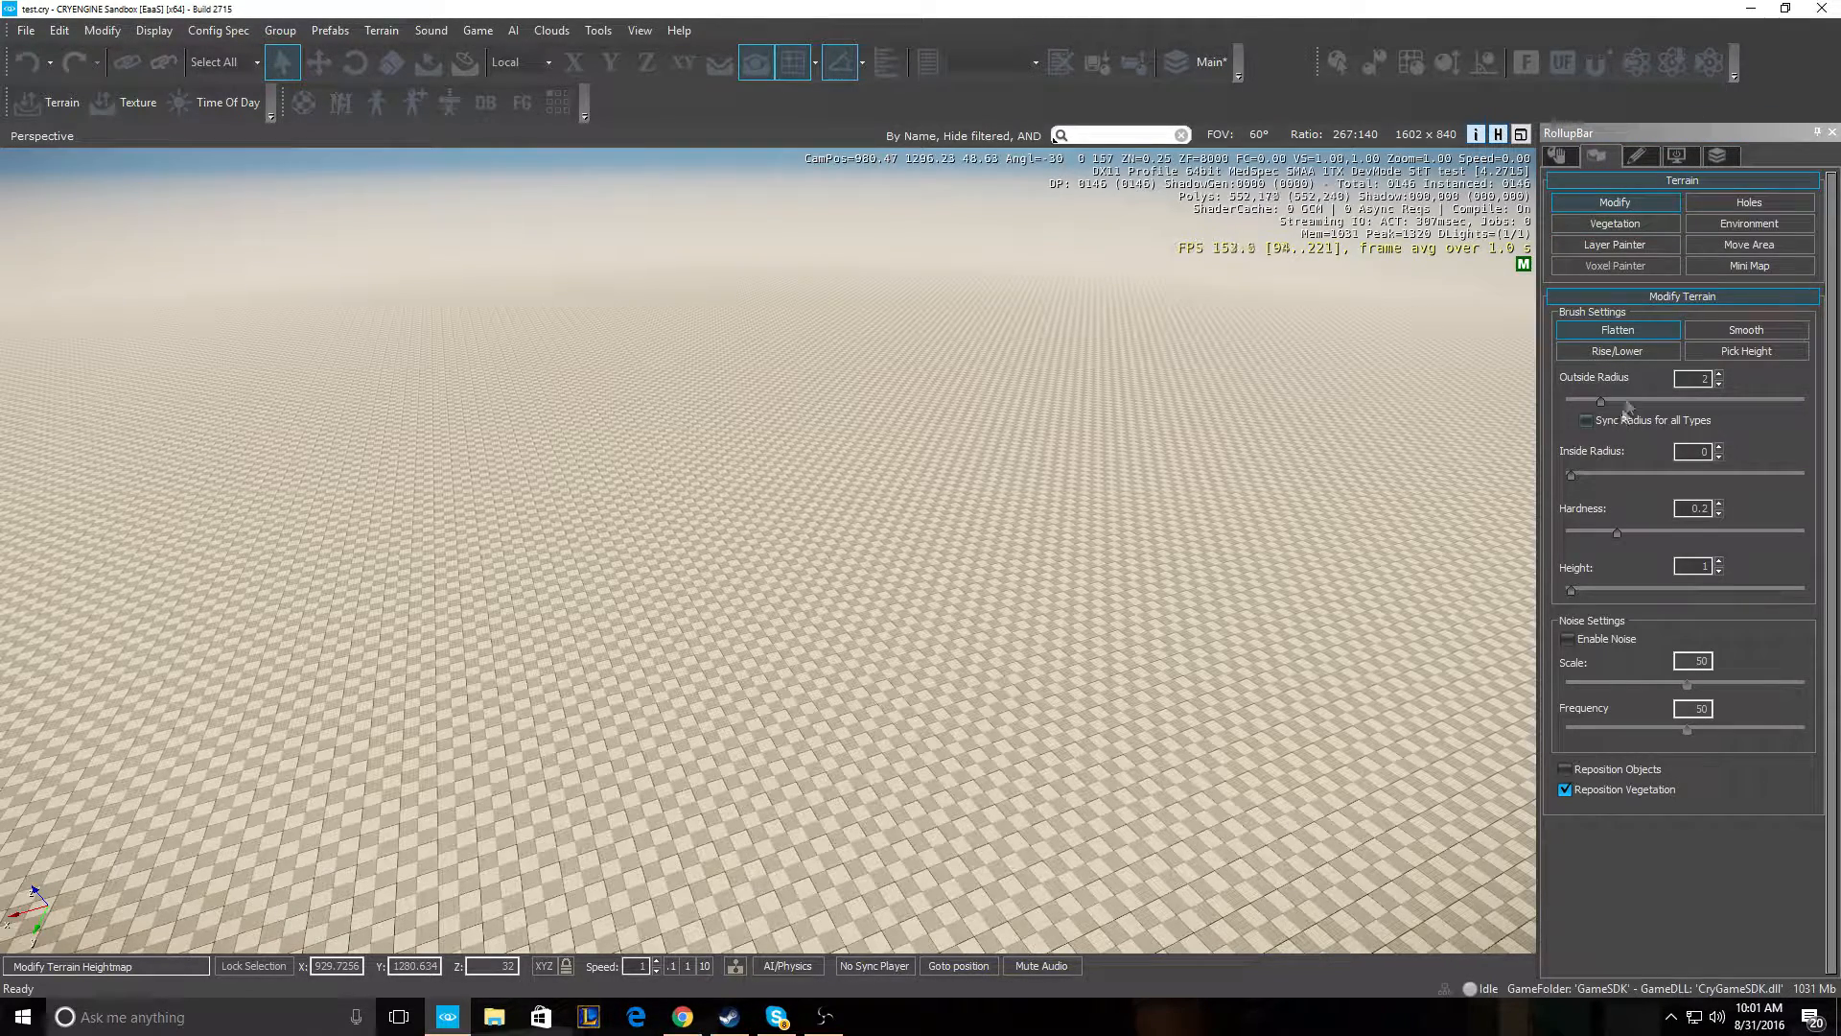
{"action": "left_click", "coordinate": [1601, 352]}
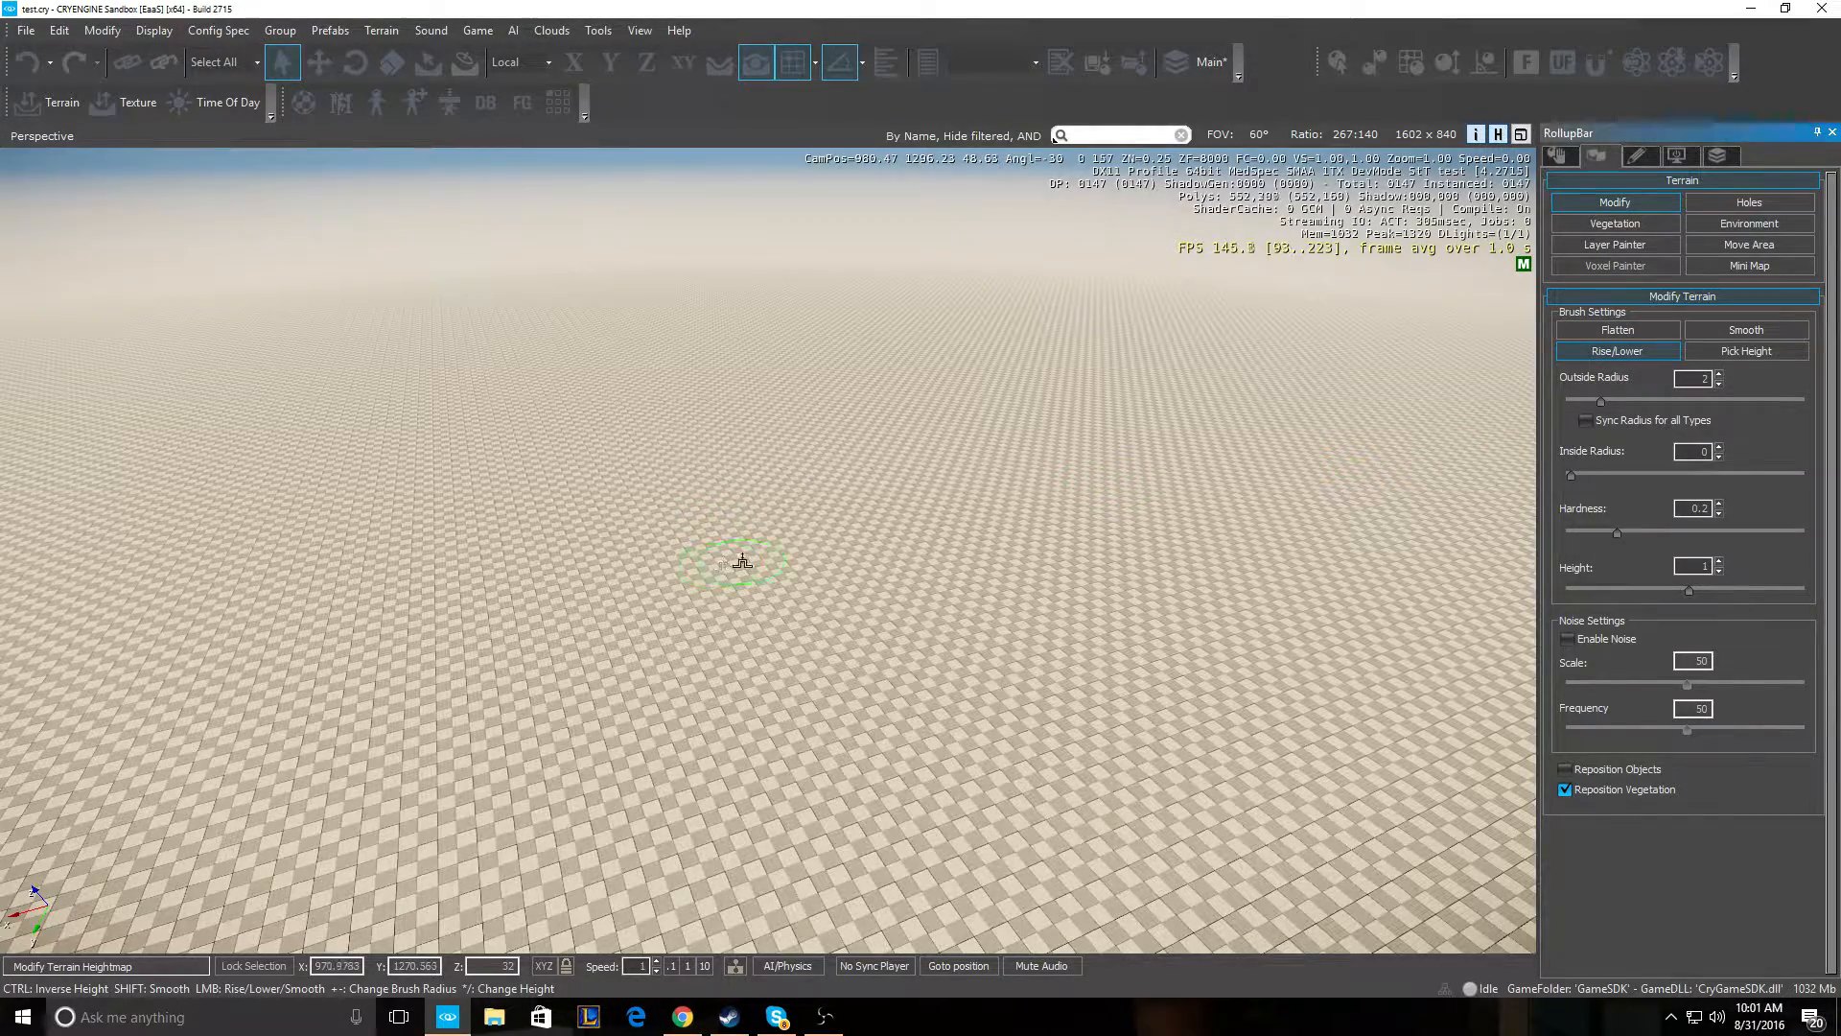
{"action": "scroll", "coordinate": [743, 561], "scroll_direction": "up", "scroll_amount": 5}
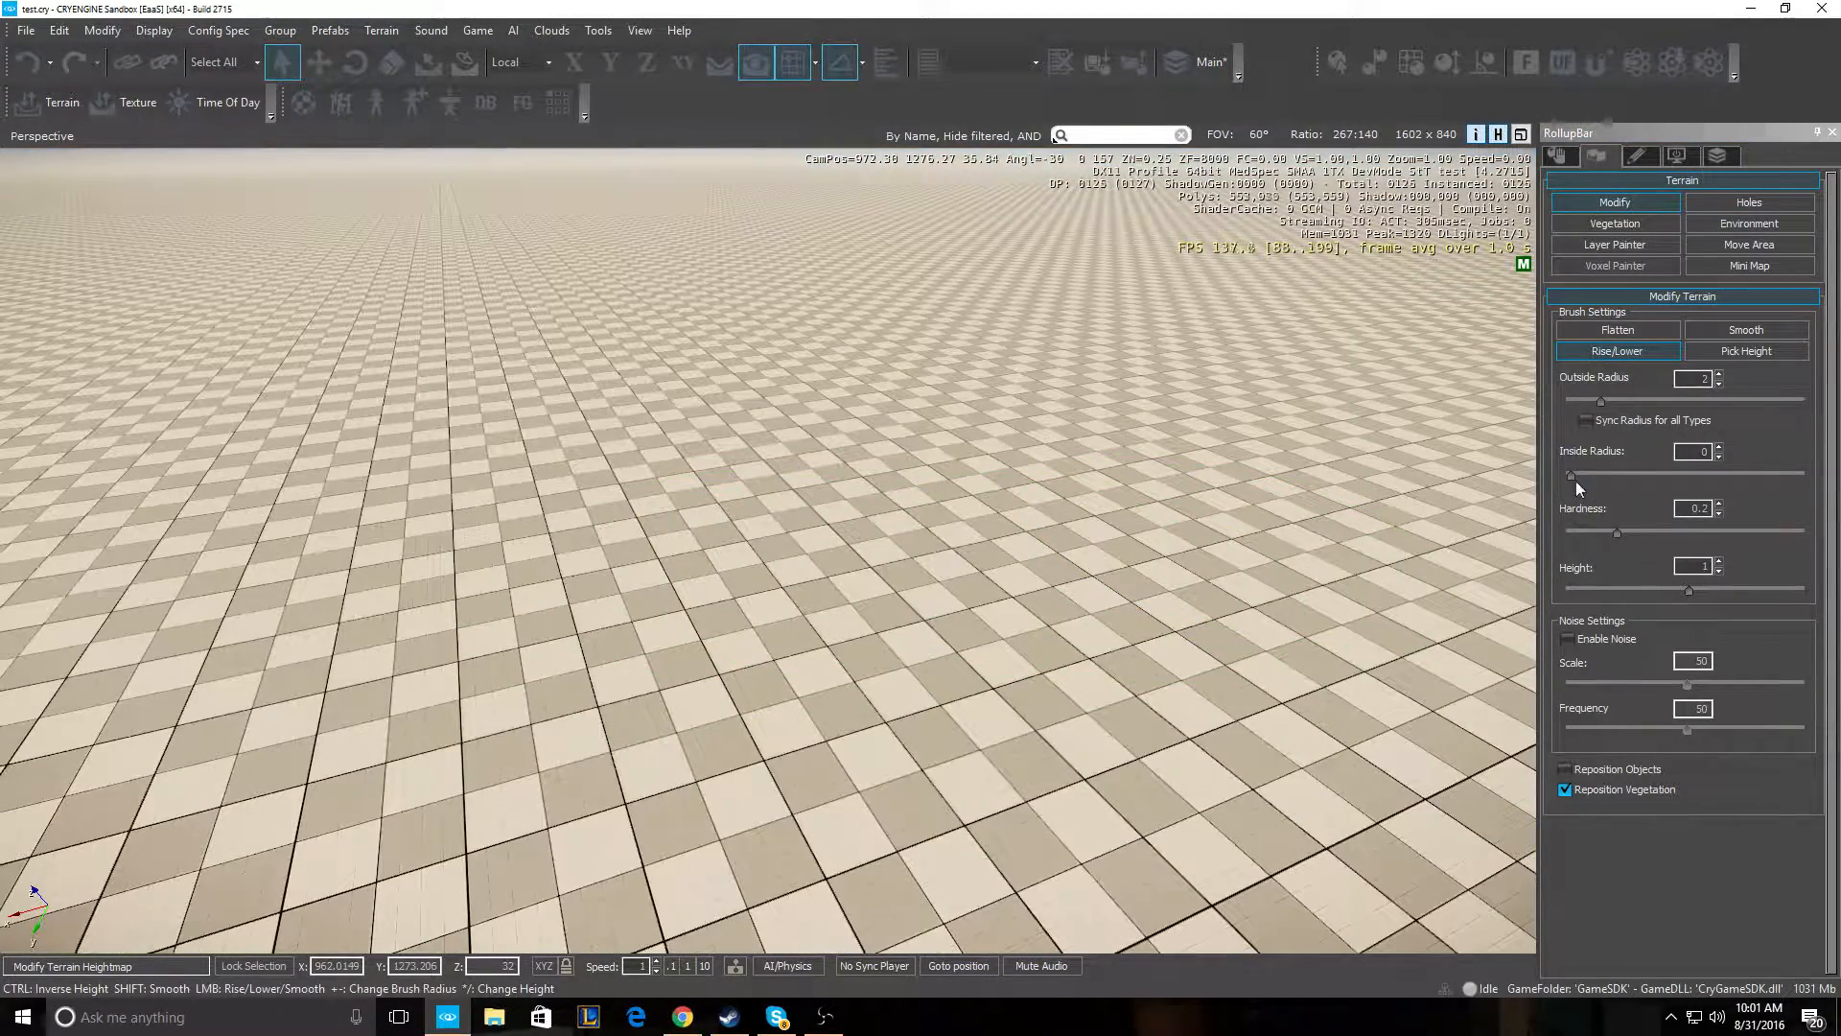
{"action": "left_click_drag", "start_coordinate": [1576, 483], "coordinate": [1575, 478]}
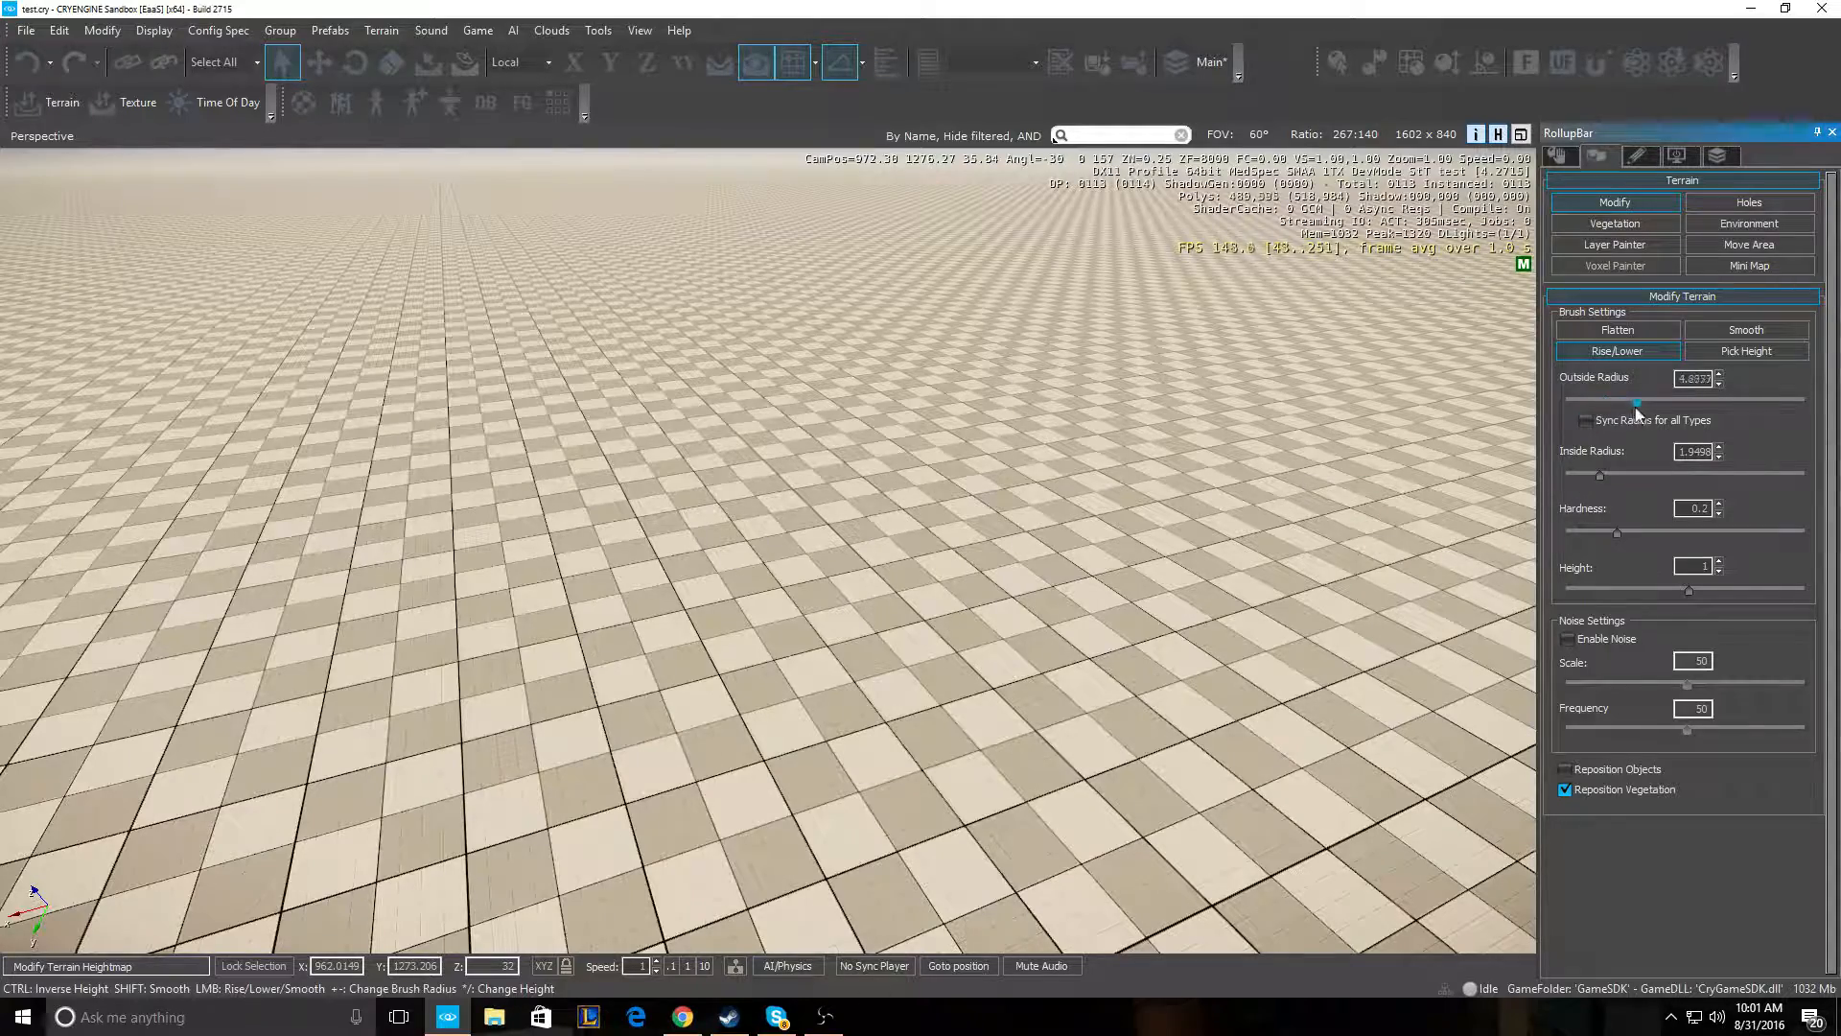
{"action": "left_click_drag", "start_coordinate": [1602, 473], "coordinate": [1648, 473]}
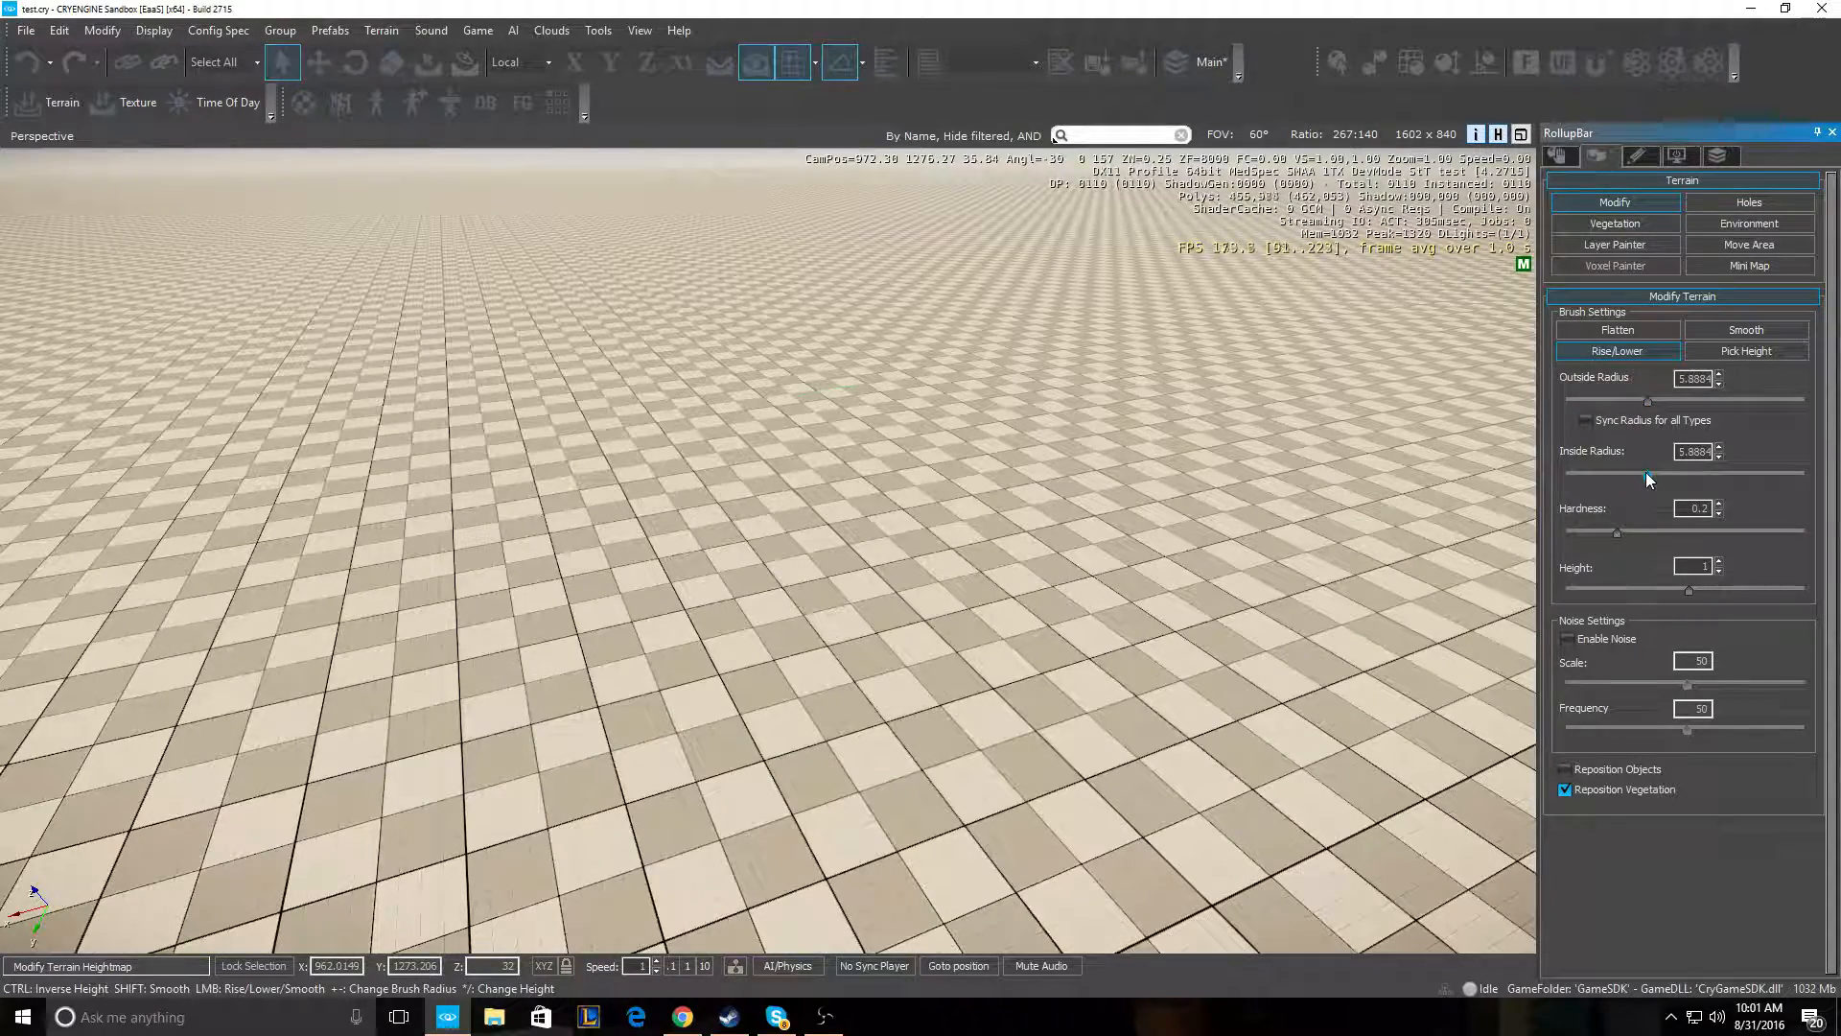
- Raise a hill, then dig and widen a depression beside it in the flat terrain
{"action": "right_click_drag", "start_coordinate": [923, 547], "coordinate": [891, 582]}
{"action": "key", "text": "s"}
{"action": "key", "text": "shift+s"}
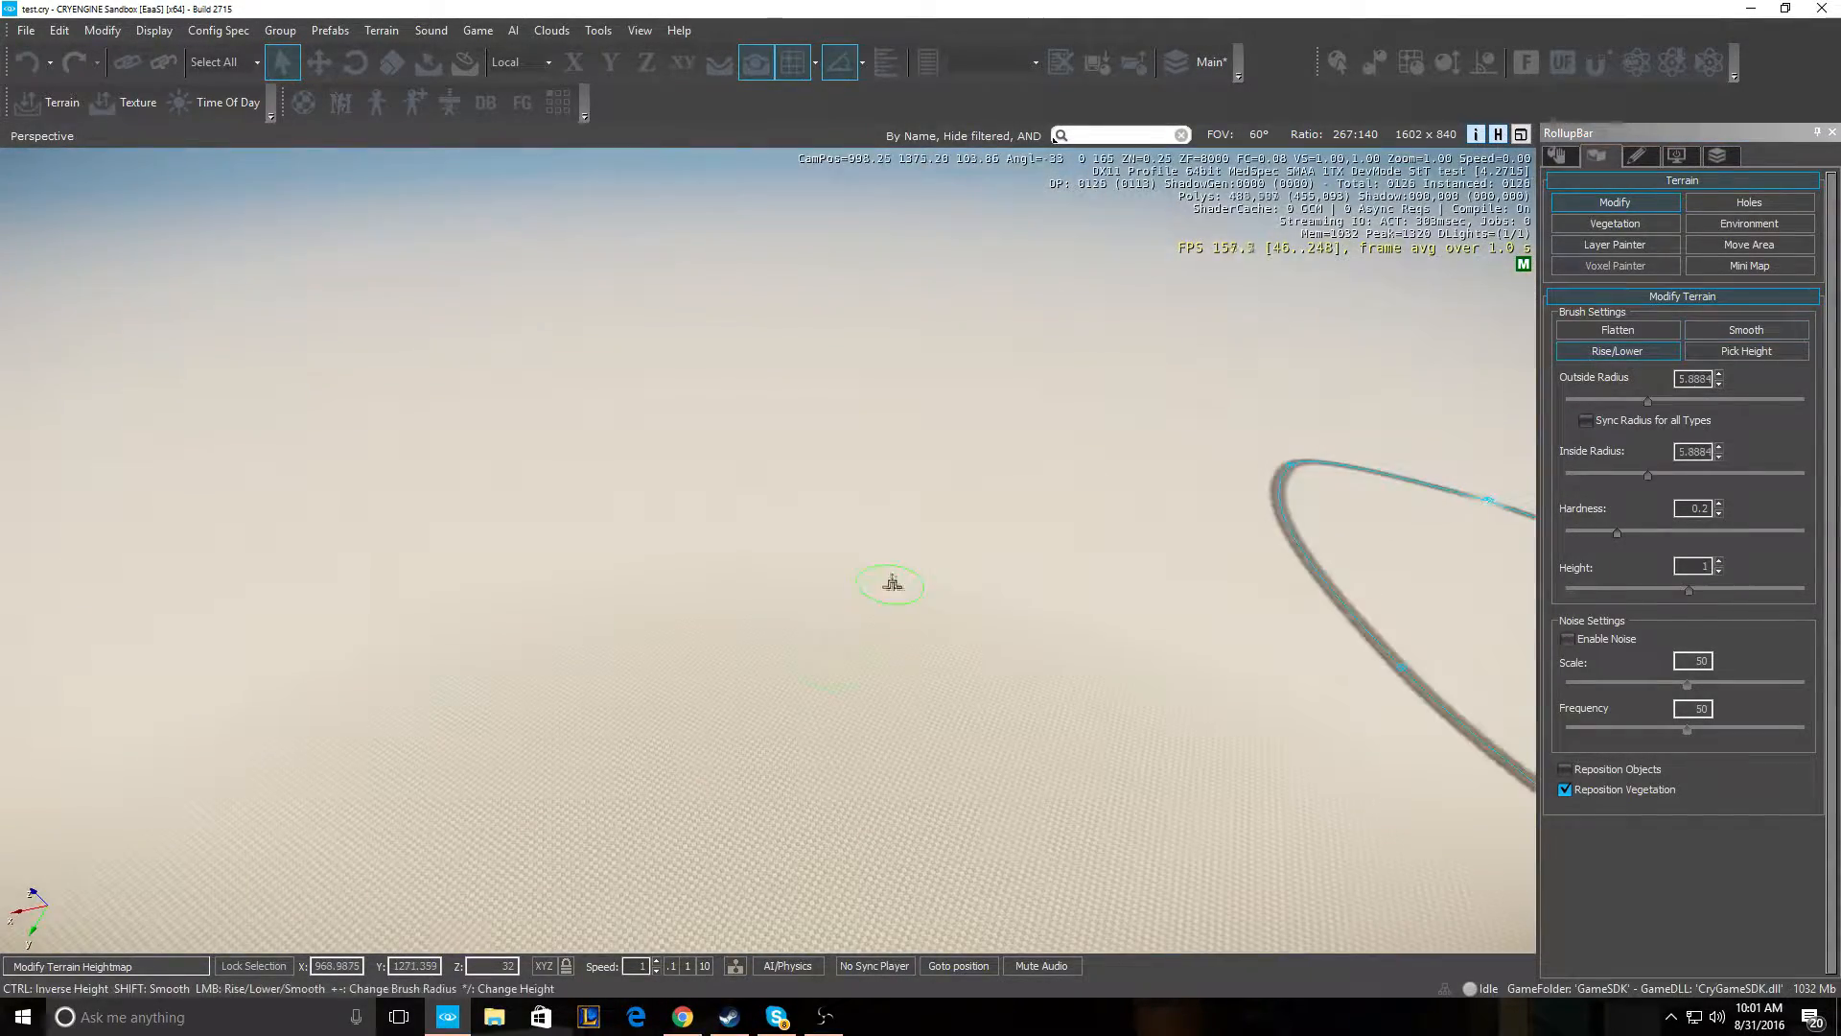
{"action": "mouse_move", "coordinate": [744, 703]}
{"action": "left_mouse_down"}
{"action": "mouse_move", "coordinate": [773, 705]}
{"action": "mouse_move", "coordinate": [750, 713]}
{"action": "left_mouse_up"}
{"action": "key", "text": "w"}
{"action": "mouse_move", "coordinate": [794, 629]}
{"action": "right_mouse_down"}
{"action": "mouse_move", "coordinate": [768, 654]}
{"action": "mouse_move", "coordinate": [789, 611]}
{"action": "right_mouse_up"}
{"action": "key", "text": "a"}
{"action": "key", "text": "s"}
{"action": "left_click_drag", "start_coordinate": [944, 619], "coordinate": [911, 629], "text": "ctrl"}
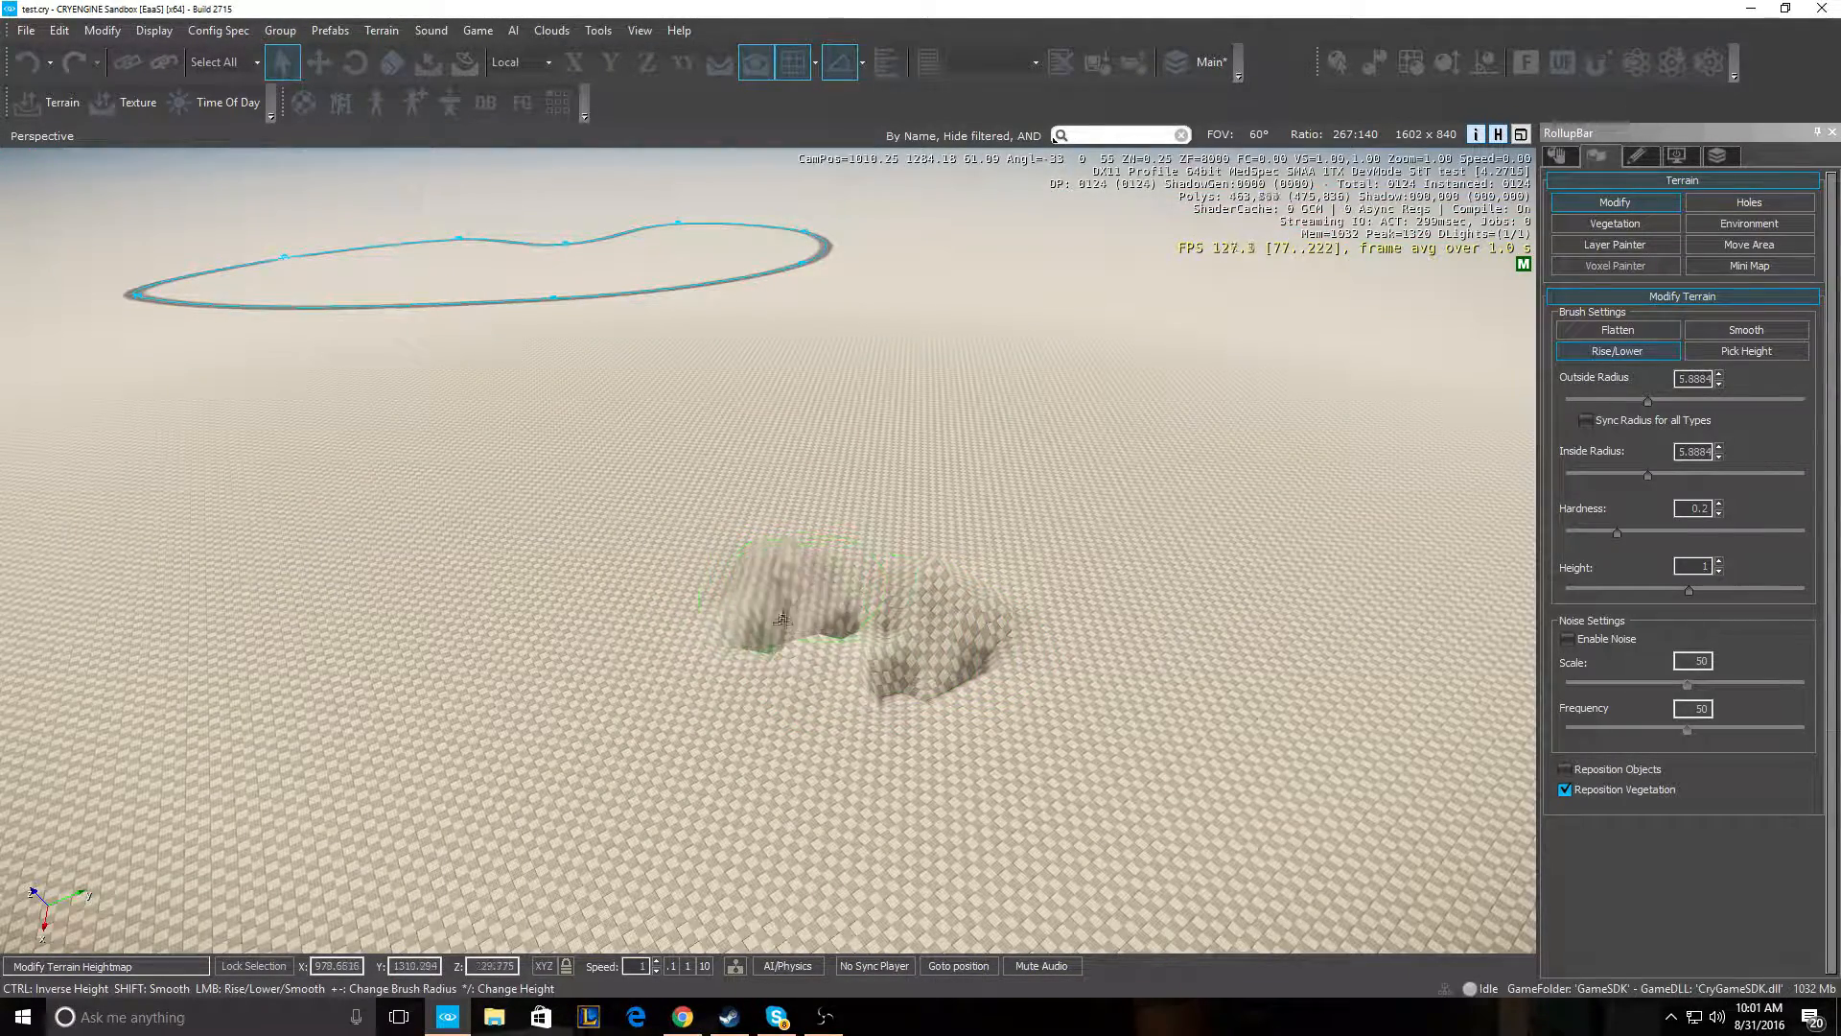
{"action": "left_click_drag", "start_coordinate": [930, 607], "coordinate": [958, 622], "text": "ctrl"}
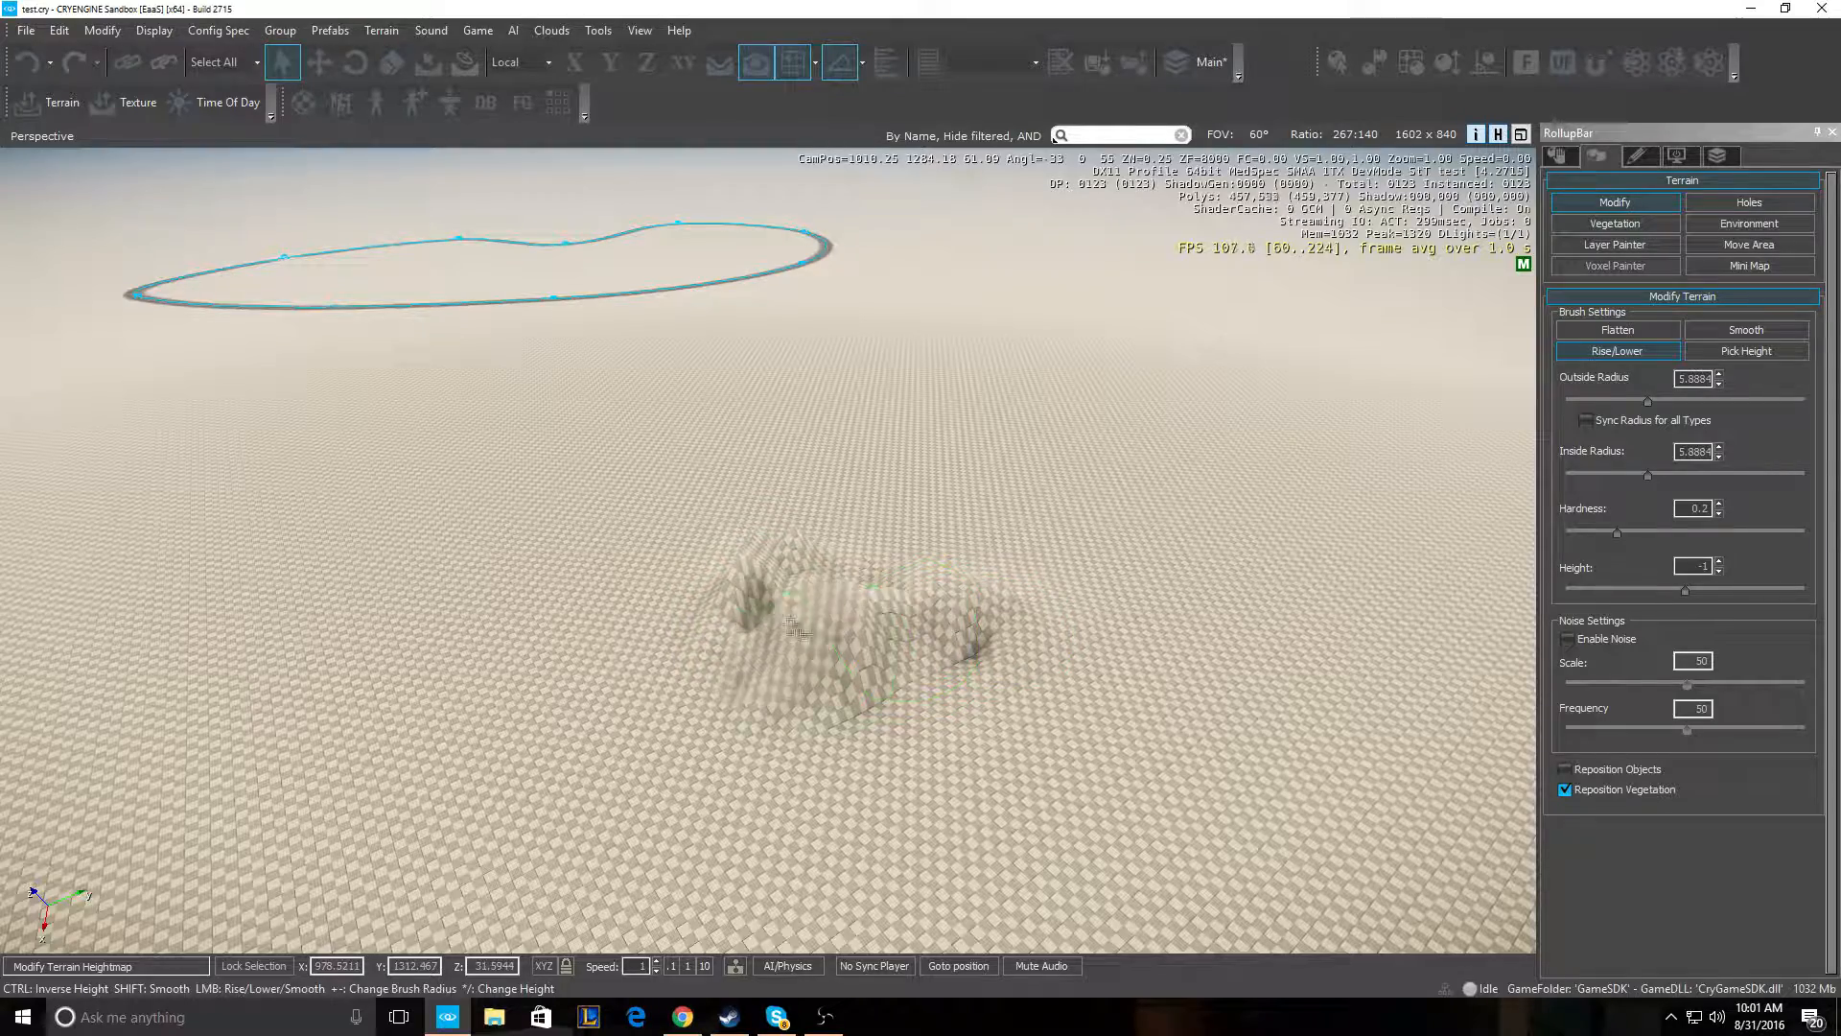
{"action": "key", "text": "w"}
{"action": "key", "text": "d"}
{"action": "right_click_drag", "start_coordinate": [811, 624], "coordinate": [802, 630]}
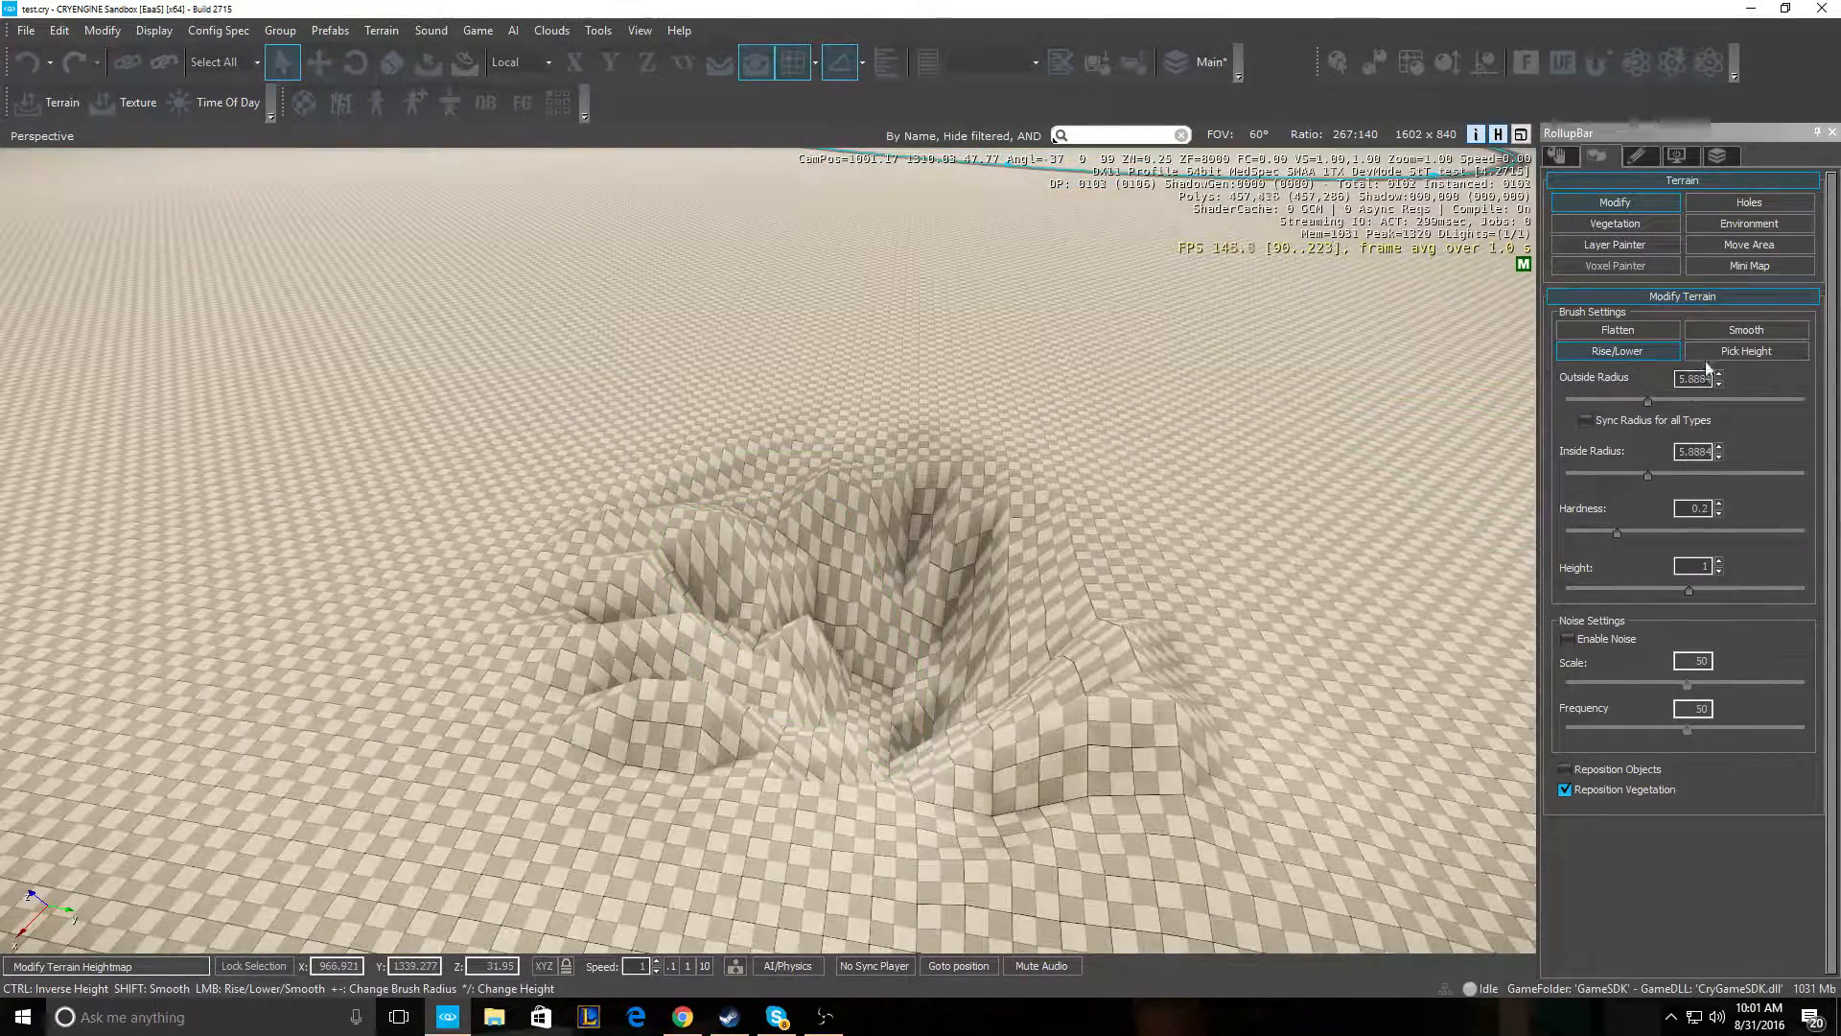
{"action": "mouse_move", "coordinate": [701, 628]}
{"action": "left_mouse_down", "text": "ctrl"}
{"action": "mouse_move", "coordinate": [575, 575]}
{"action": "mouse_move", "coordinate": [499, 614]}
{"action": "mouse_move", "coordinate": [623, 575]}
{"action": "mouse_move", "coordinate": [1213, 537]}
{"action": "mouse_move", "coordinate": [1046, 700]}
{"action": "mouse_move", "coordinate": [1060, 739]}
{"action": "left_mouse_up", "text": "ctrl"}
- Select the Flatten brush and flatten the left part of the hole
{"action": "left_click", "coordinate": [1618, 330]}
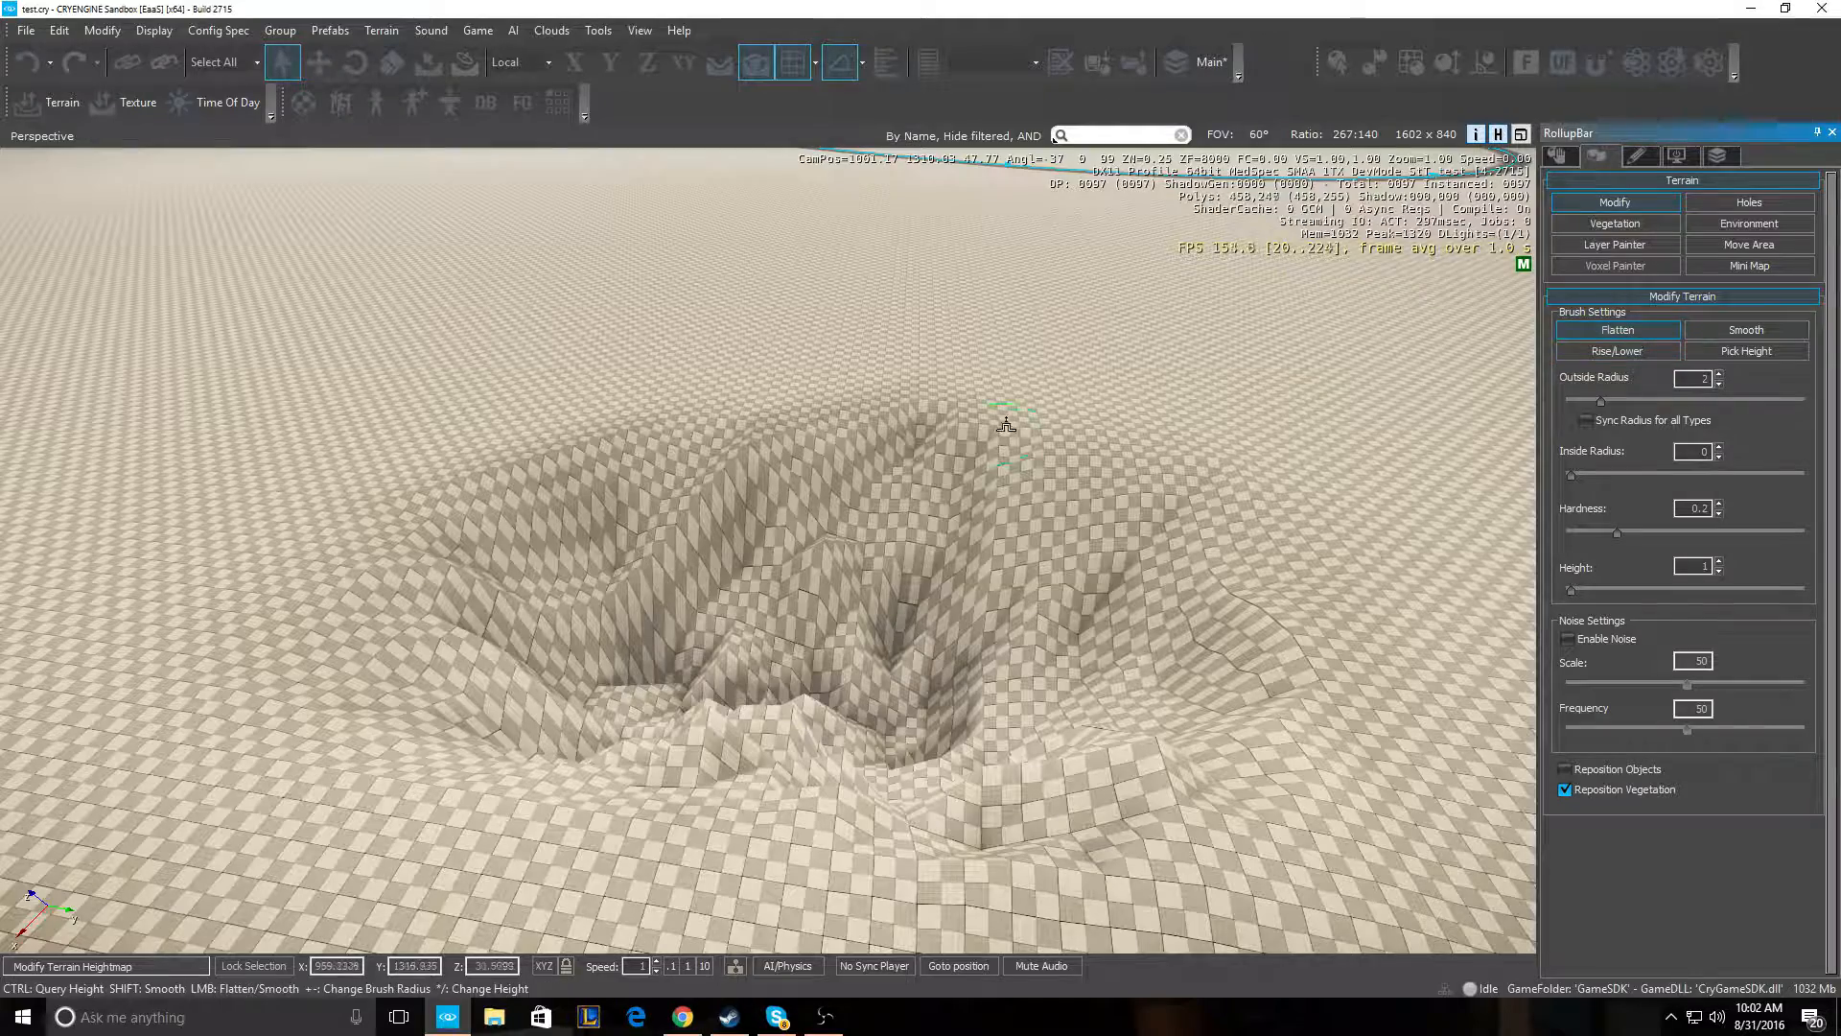
{"action": "mouse_move", "coordinate": [566, 509]}
{"action": "left_mouse_down"}
{"action": "mouse_move", "coordinate": [701, 591]}
{"action": "mouse_move", "coordinate": [662, 537]}
{"action": "mouse_move", "coordinate": [987, 479]}
{"action": "mouse_move", "coordinate": [911, 595]}
{"action": "mouse_move", "coordinate": [972, 627]}
{"action": "left_mouse_up"}
{"action": "key", "text": "s"}
{"action": "right_click_drag", "start_coordinate": [972, 628], "coordinate": [844, 547]}
{"action": "key", "text": "w"}
{"action": "key", "text": "s"}
{"action": "key", "text": "ctrl"}
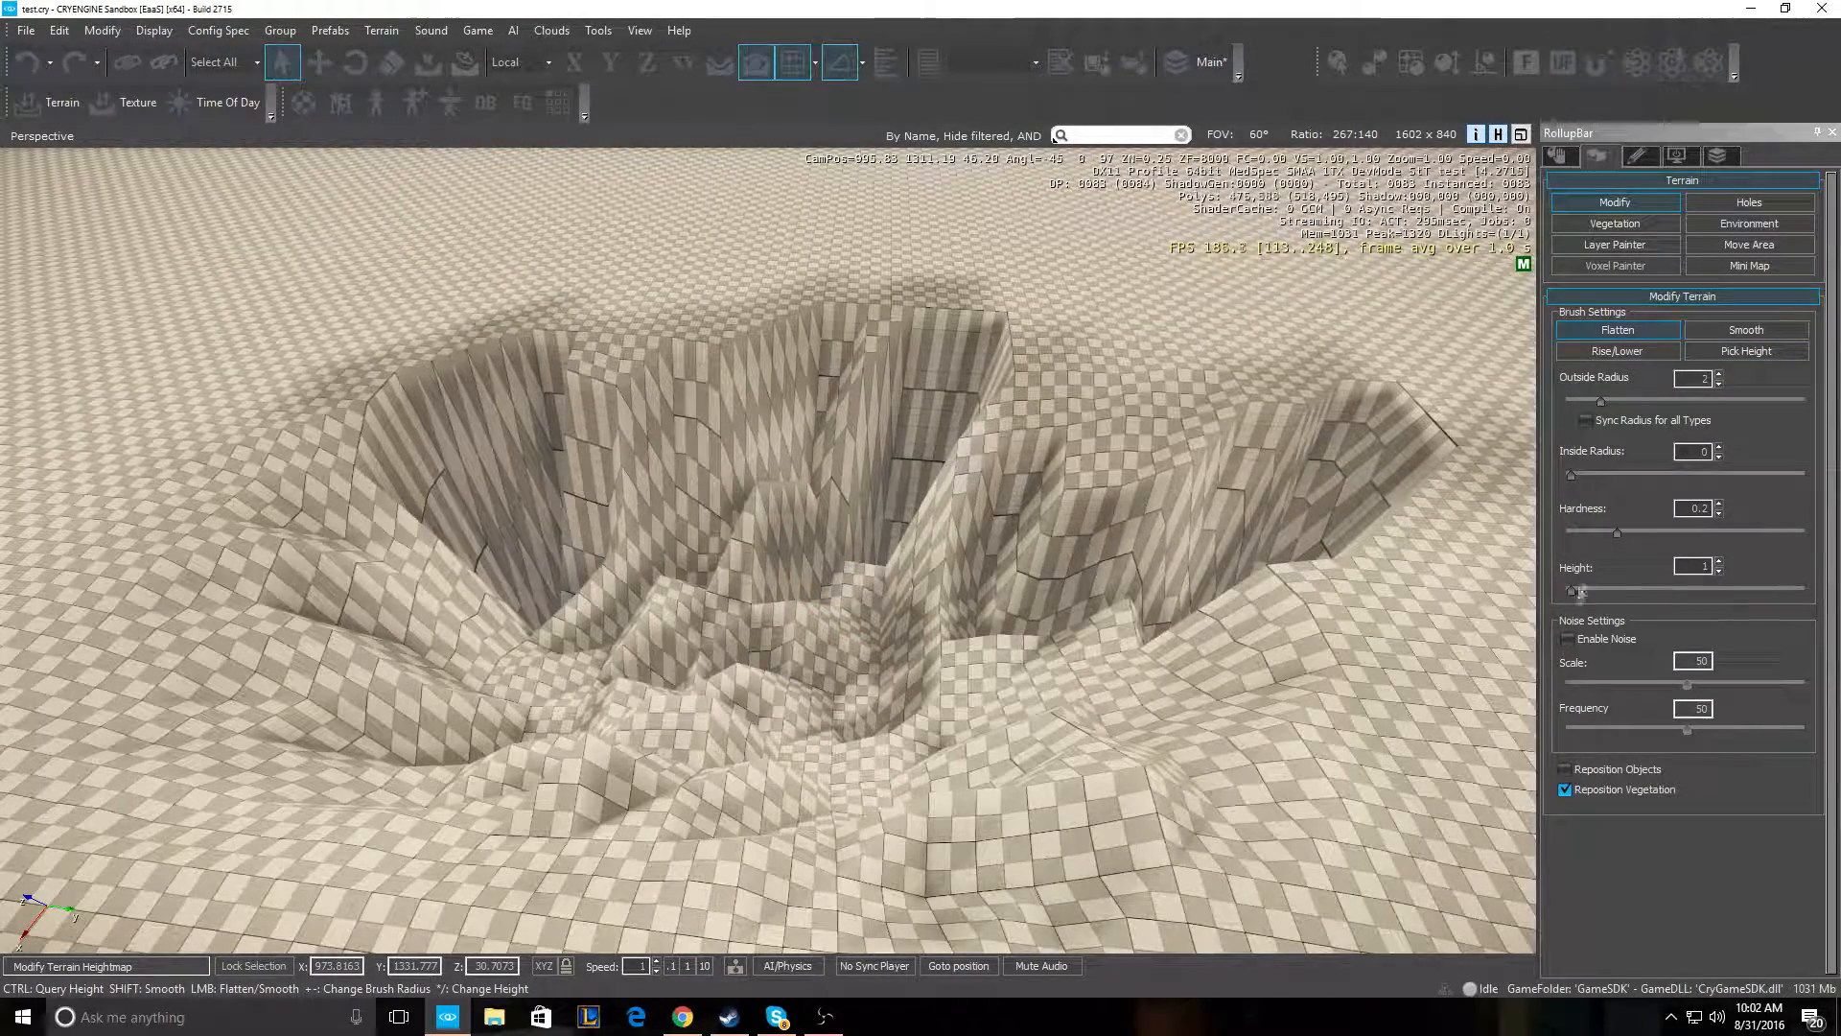
- Set the Flatten outside radius to 1.6595 and lower its height a few steps
{"action": "left_click_drag", "start_coordinate": [1596, 402], "coordinate": [1591, 402]}
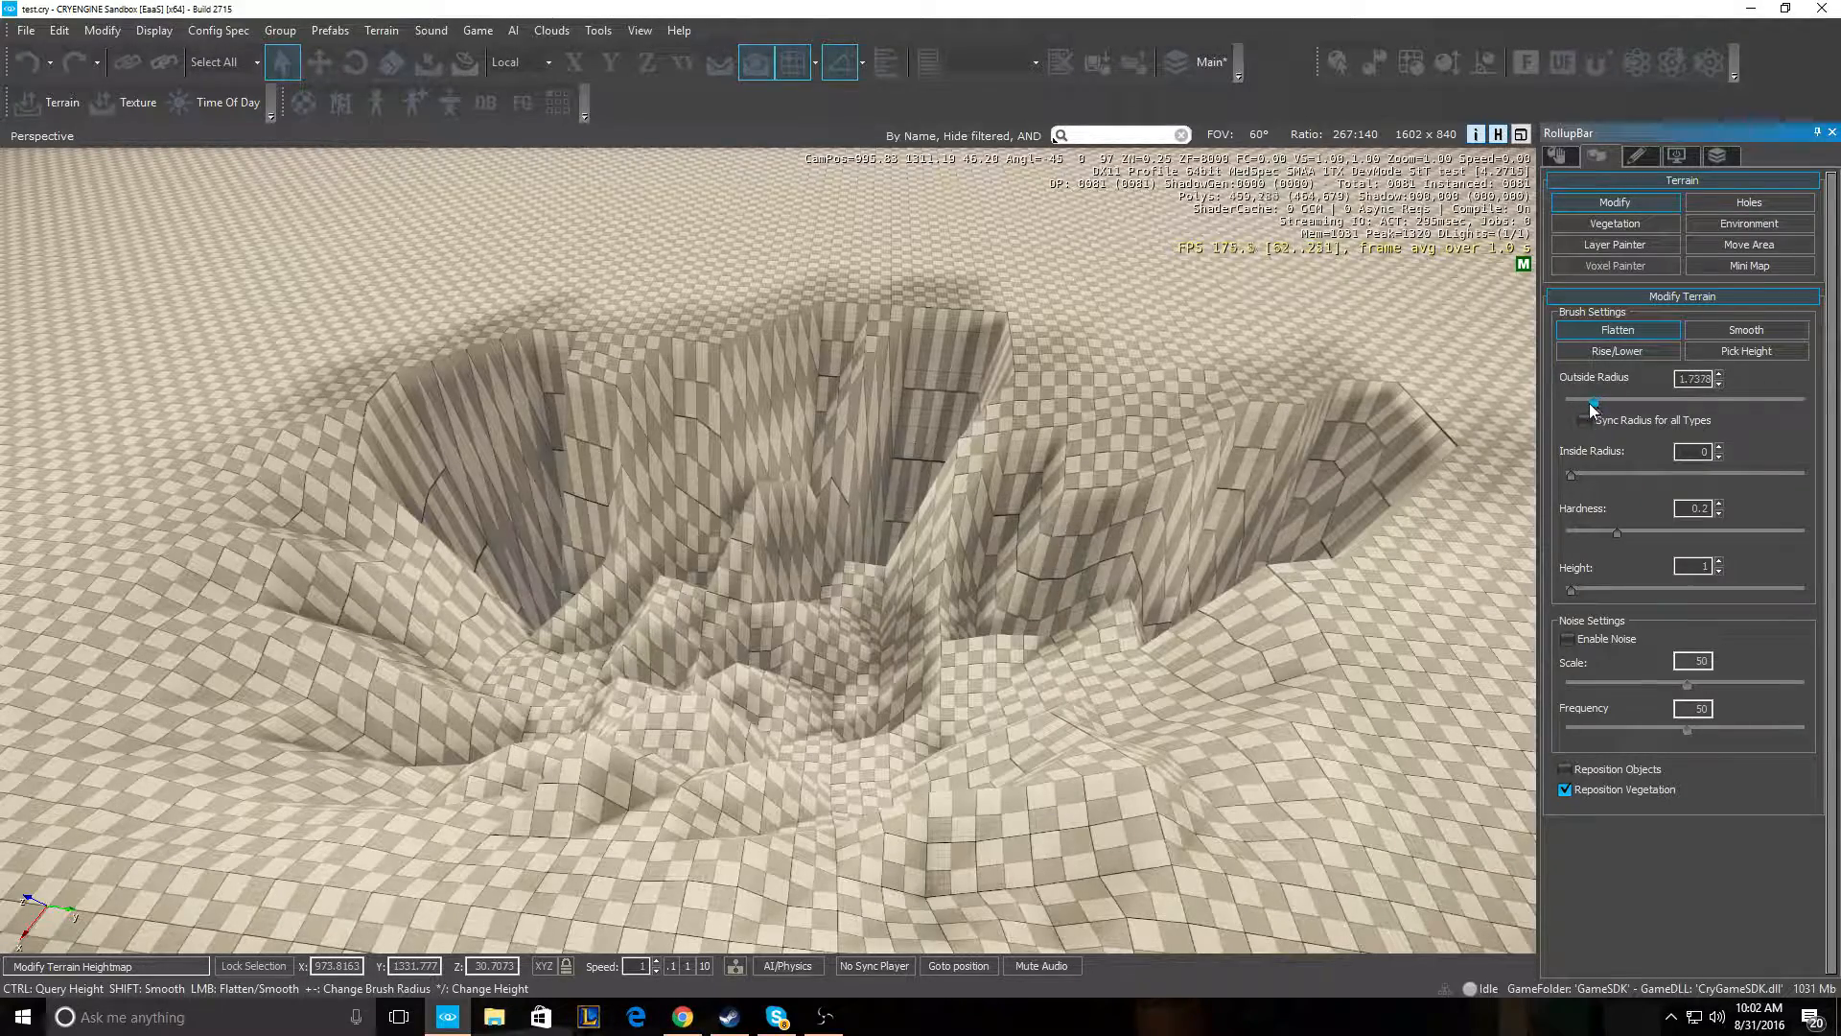
{"action": "left_click", "coordinate": [1719, 571]}
{"action": "left_click", "coordinate": [1719, 572]}
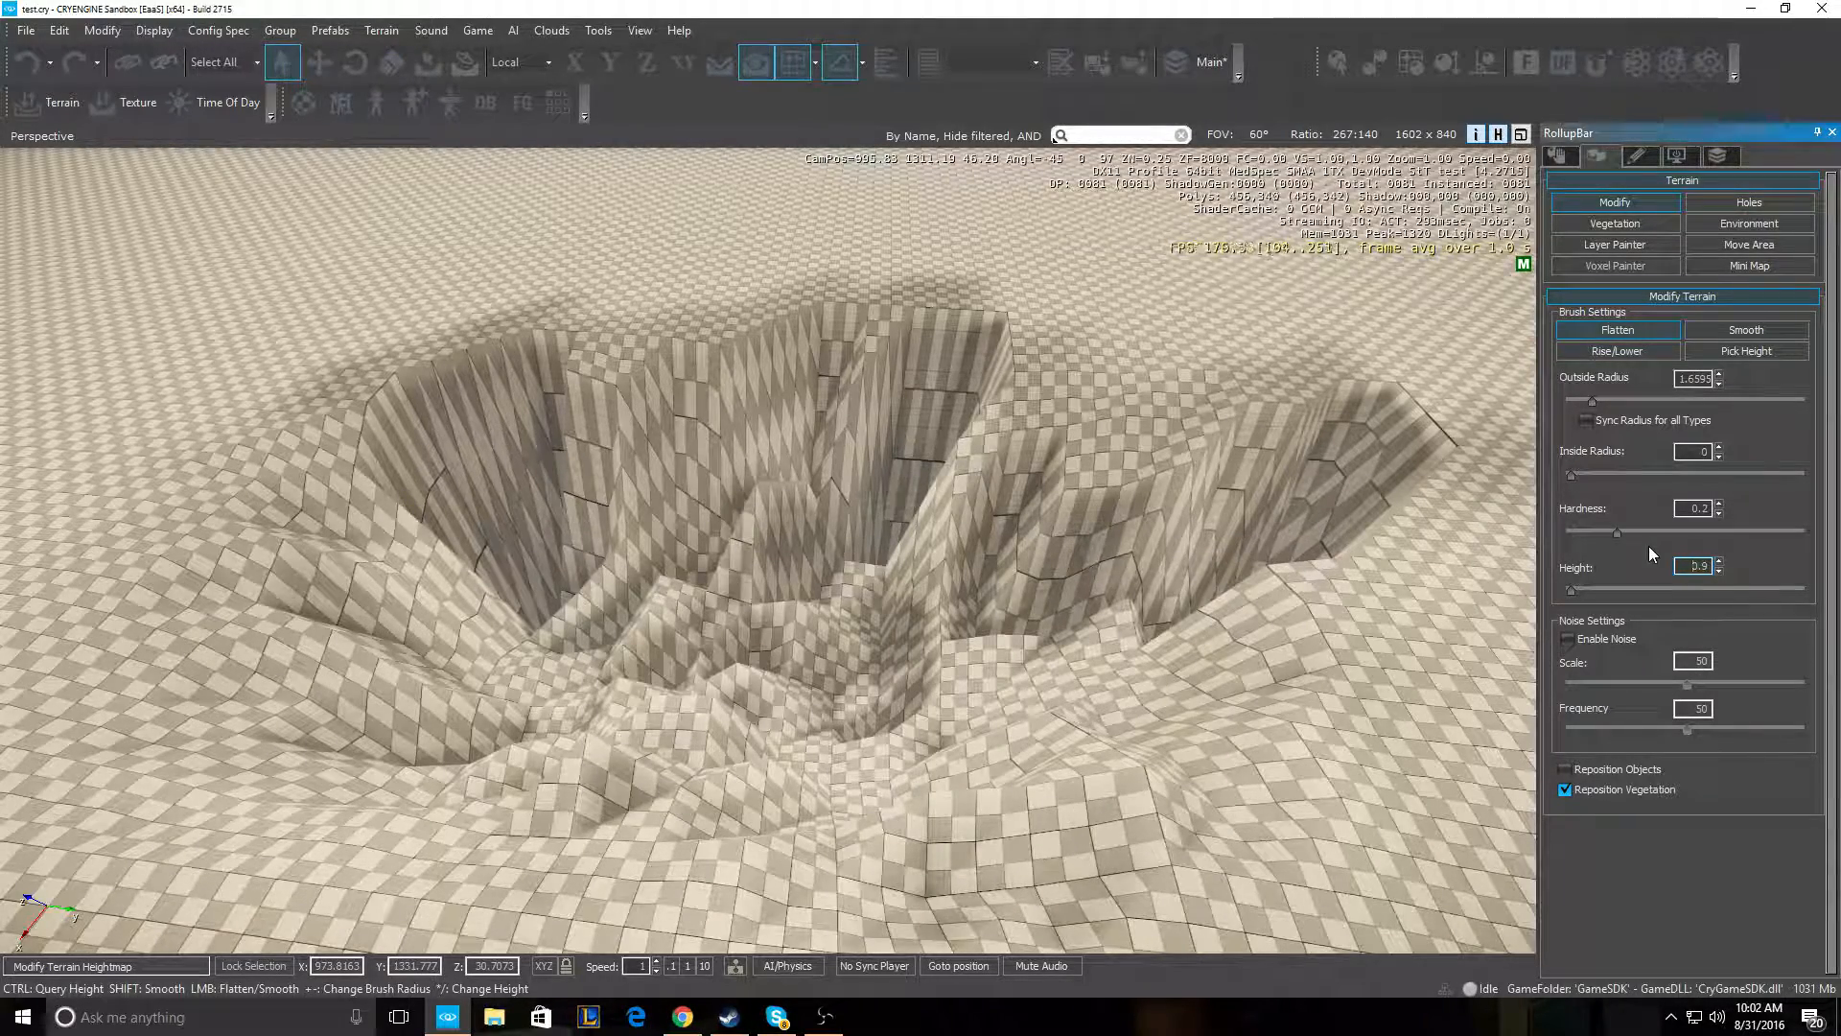
{"action": "left_click", "coordinate": [1718, 572]}
{"action": "left_click", "coordinate": [1718, 572]}
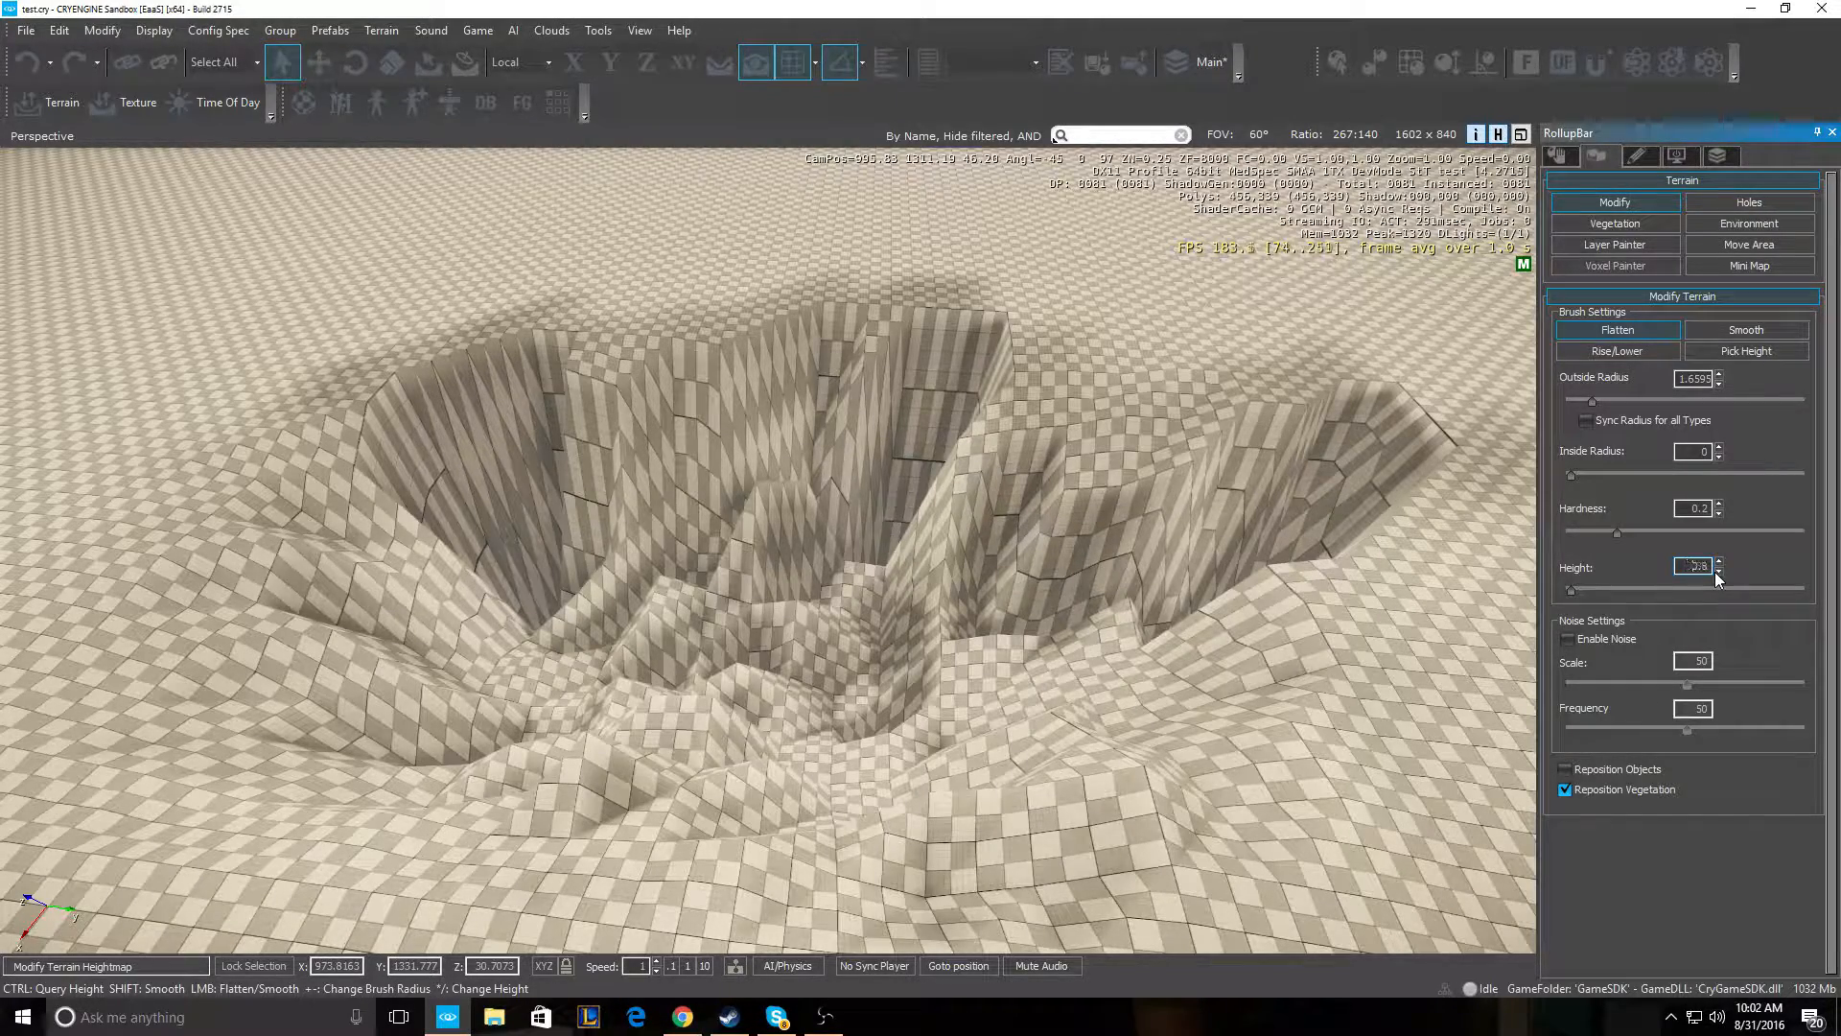
- Set the Flatten height to 0.75 and fly the camera around to look into the pit
{"action": "left_click", "coordinate": [1718, 573]}
{"action": "key", "text": "w"}
{"action": "mouse_move", "coordinate": [1168, 522]}
{"action": "right_mouse_down"}
{"action": "mouse_move", "coordinate": [863, 508]}
{"action": "mouse_move", "coordinate": [1036, 432]}
{"action": "mouse_move", "coordinate": [949, 429]}
{"action": "mouse_move", "coordinate": [1084, 417]}
{"action": "mouse_move", "coordinate": [1103, 436]}
{"action": "mouse_move", "coordinate": [1098, 509]}
{"action": "mouse_move", "coordinate": [1070, 528]}
{"action": "mouse_move", "coordinate": [1045, 504]}
{"action": "mouse_move", "coordinate": [949, 489]}
{"action": "mouse_move", "coordinate": [1021, 407]}
{"action": "mouse_move", "coordinate": [983, 491]}
{"action": "mouse_move", "coordinate": [667, 549]}
{"action": "right_mouse_up"}
{"action": "key", "text": "w"}
{"action": "key", "text": "s"}
{"action": "key", "text": "w"}
{"action": "key", "text": "s"}
{"action": "key", "text": "w"}
{"action": "key", "text": "s"}
{"action": "key", "text": "w"}
{"action": "key", "text": "s"}
{"action": "key", "text": "w"}
{"action": "key", "text": "s"}
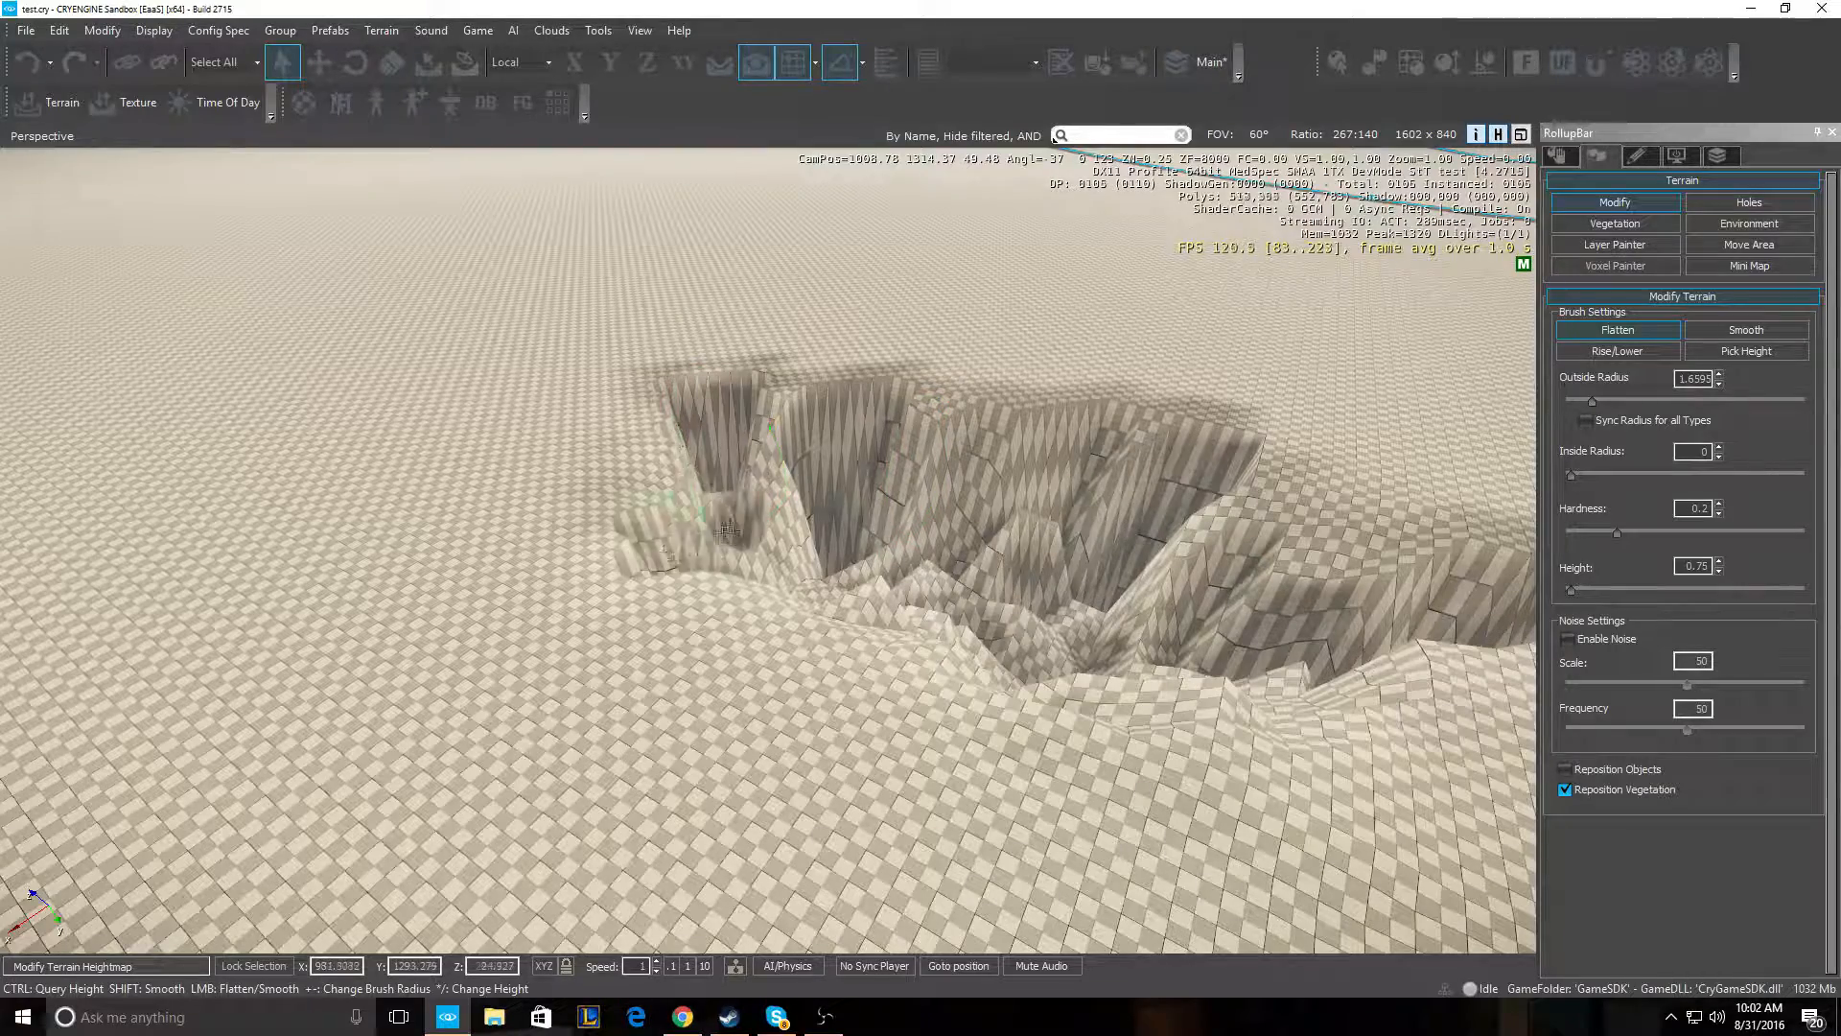
{"action": "right_click_drag", "start_coordinate": [768, 548], "coordinate": [668, 551]}
{"action": "key", "text": "d"}
{"action": "right_click_drag", "start_coordinate": [556, 660], "coordinate": [496, 672]}
{"action": "key", "text": "s"}
{"action": "key", "text": "d"}
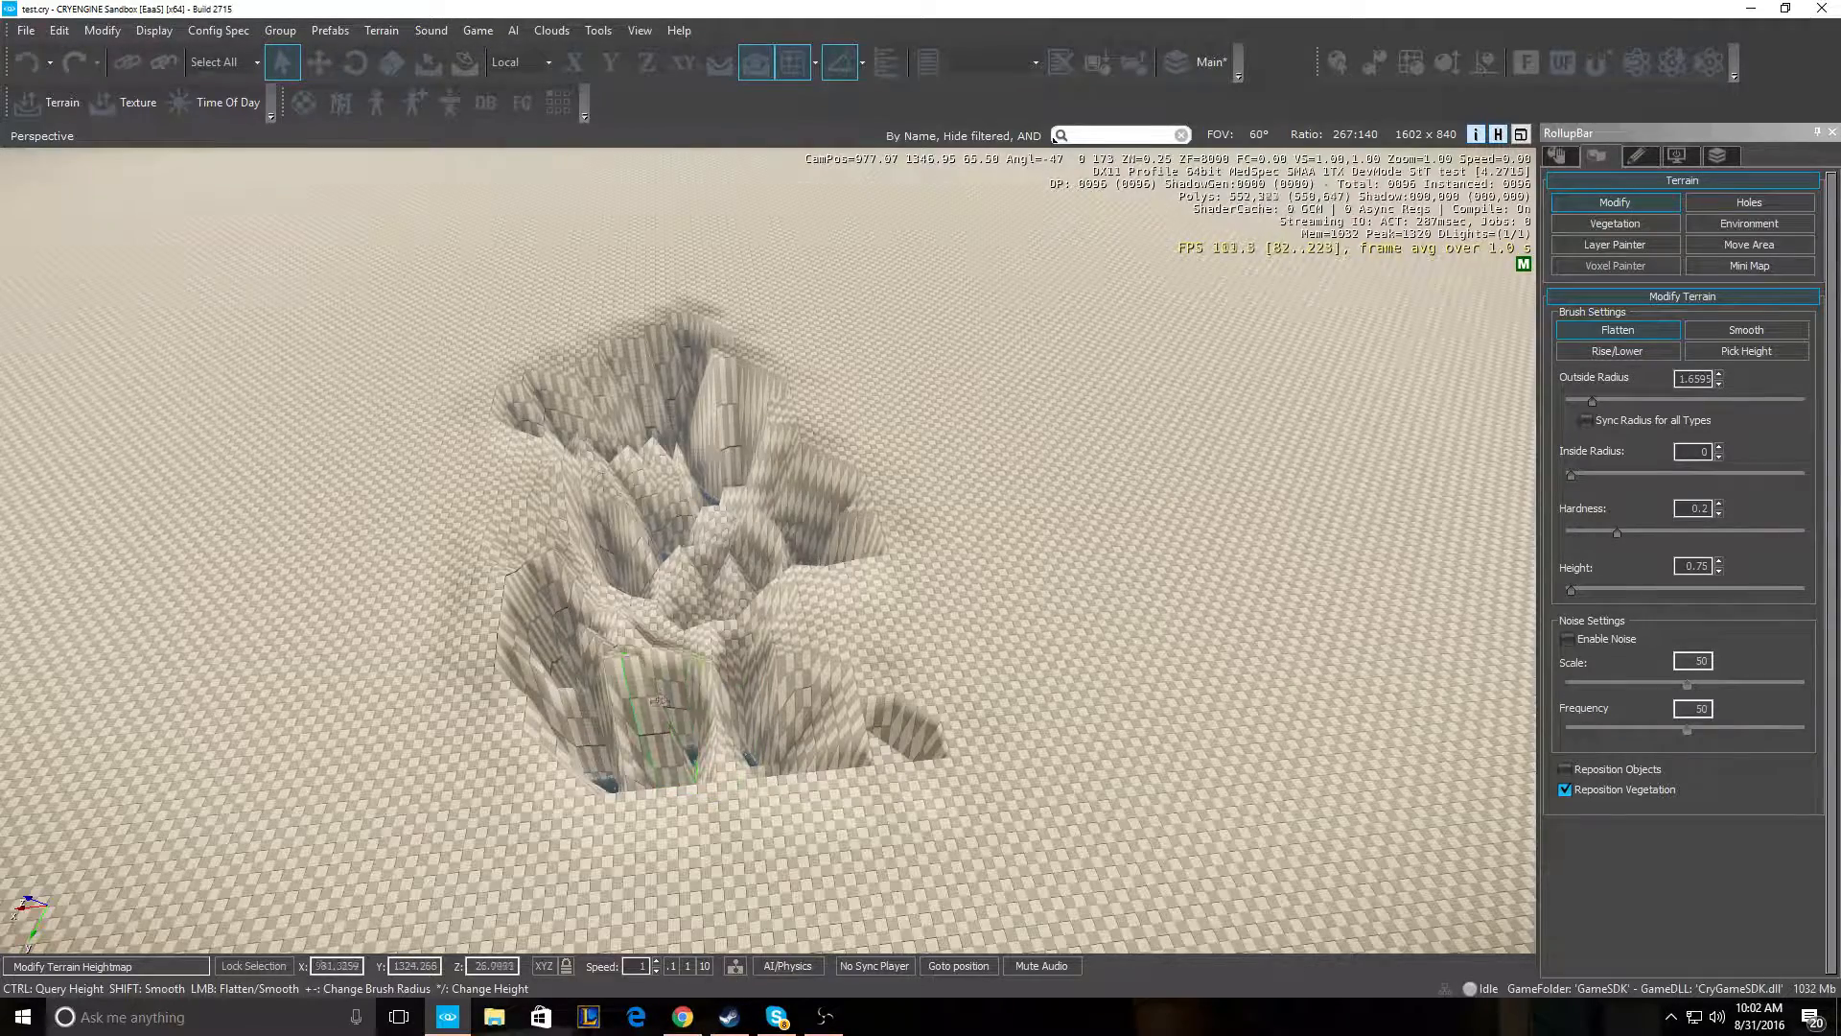
{"action": "key", "text": "w"}
{"action": "right_click_drag", "start_coordinate": [659, 702], "coordinate": [604, 719]}
{"action": "key", "text": "s"}
{"action": "right_click_drag", "start_coordinate": [802, 692], "coordinate": [719, 662]}
- Flatten a terrain band along the pit's upper-left side
{"action": "mouse_move", "coordinate": [660, 707]}
{"action": "left_mouse_down"}
{"action": "mouse_move", "coordinate": [307, 758]}
{"action": "mouse_move", "coordinate": [211, 461]}
{"action": "mouse_move", "coordinate": [576, 326]}
{"action": "mouse_move", "coordinate": [391, 559]}
{"action": "mouse_move", "coordinate": [465, 422]}
{"action": "mouse_move", "coordinate": [249, 700]}
{"action": "mouse_move", "coordinate": [422, 690]}
{"action": "mouse_move", "coordinate": [407, 587]}
{"action": "mouse_move", "coordinate": [589, 408]}
{"action": "mouse_move", "coordinate": [585, 355]}
{"action": "mouse_move", "coordinate": [537, 370]}
{"action": "left_mouse_up"}
{"action": "key", "text": "s"}
{"action": "key", "text": "a"}
{"action": "mouse_move", "coordinate": [537, 370]}
{"action": "right_mouse_down"}
{"action": "mouse_move", "coordinate": [709, 302]}
{"action": "mouse_move", "coordinate": [959, 311]}
{"action": "right_mouse_up"}
{"action": "key", "text": "a"}
{"action": "key", "text": "w"}
{"action": "key", "text": "s"}
- Carve a trench into the pit and lower the crater floor and right wall to water
{"action": "mouse_move", "coordinate": [529, 692]}
{"action": "left_mouse_down"}
{"action": "mouse_move", "coordinate": [412, 758]}
{"action": "mouse_move", "coordinate": [240, 796]}
{"action": "mouse_move", "coordinate": [134, 671]}
{"action": "mouse_move", "coordinate": [295, 607]}
{"action": "mouse_move", "coordinate": [659, 537]}
{"action": "left_mouse_up"}
{"action": "key", "text": "w"}
{"action": "right_click_drag", "start_coordinate": [331, 619], "coordinate": [448, 641]}
{"action": "key", "text": "a"}
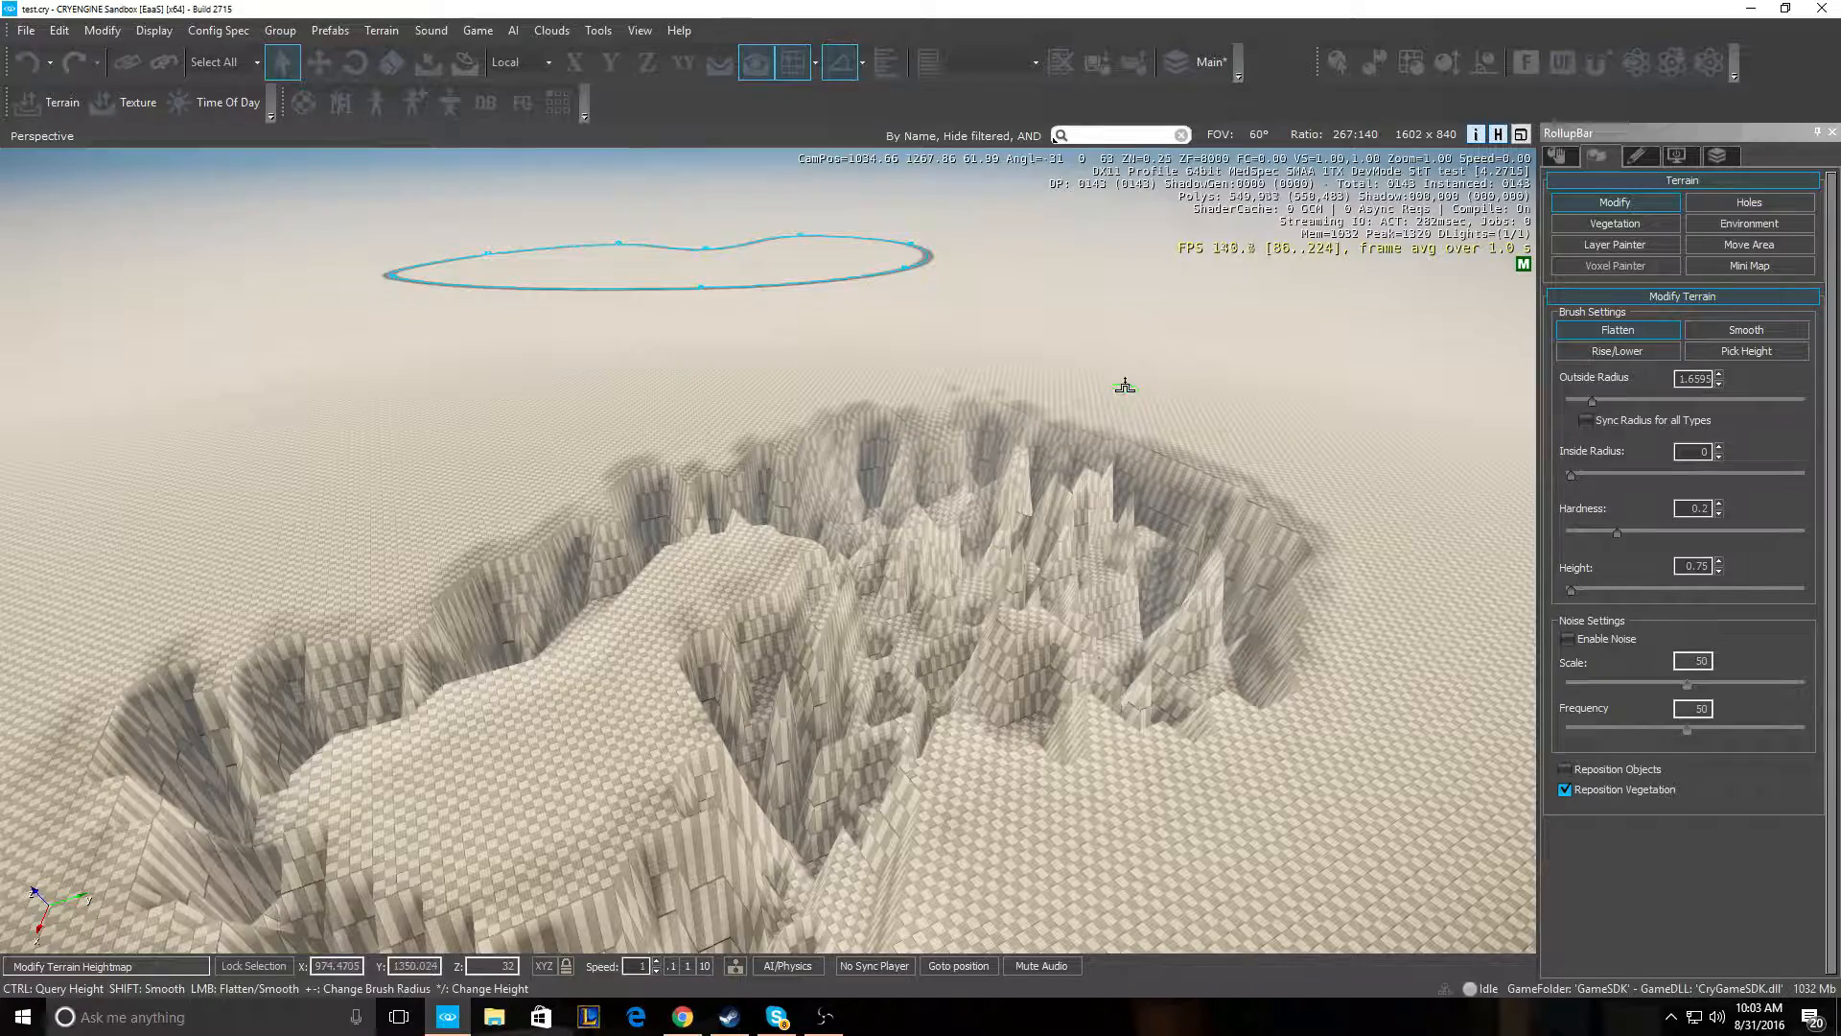
{"action": "mouse_move", "coordinate": [207, 737]}
{"action": "left_mouse_down"}
{"action": "mouse_move", "coordinate": [470, 624]}
{"action": "mouse_move", "coordinate": [815, 413]}
{"action": "mouse_move", "coordinate": [996, 420]}
{"action": "mouse_move", "coordinate": [515, 575]}
{"action": "mouse_move", "coordinate": [314, 825]}
{"action": "mouse_move", "coordinate": [1052, 849]}
{"action": "mouse_move", "coordinate": [890, 837]}
{"action": "mouse_move", "coordinate": [1030, 820]}
{"action": "left_mouse_up"}
{"action": "right_click_drag", "start_coordinate": [1030, 819], "coordinate": [929, 899]}
{"action": "key", "text": "s"}
{"action": "mouse_move", "coordinate": [965, 784]}
{"action": "left_mouse_down"}
{"action": "mouse_move", "coordinate": [1093, 633]}
{"action": "mouse_move", "coordinate": [1026, 758]}
{"action": "mouse_move", "coordinate": [1046, 690]}
{"action": "mouse_move", "coordinate": [1134, 613]}
{"action": "mouse_move", "coordinate": [1150, 527]}
{"action": "mouse_move", "coordinate": [998, 427]}
{"action": "mouse_move", "coordinate": [1089, 458]}
{"action": "left_mouse_up"}
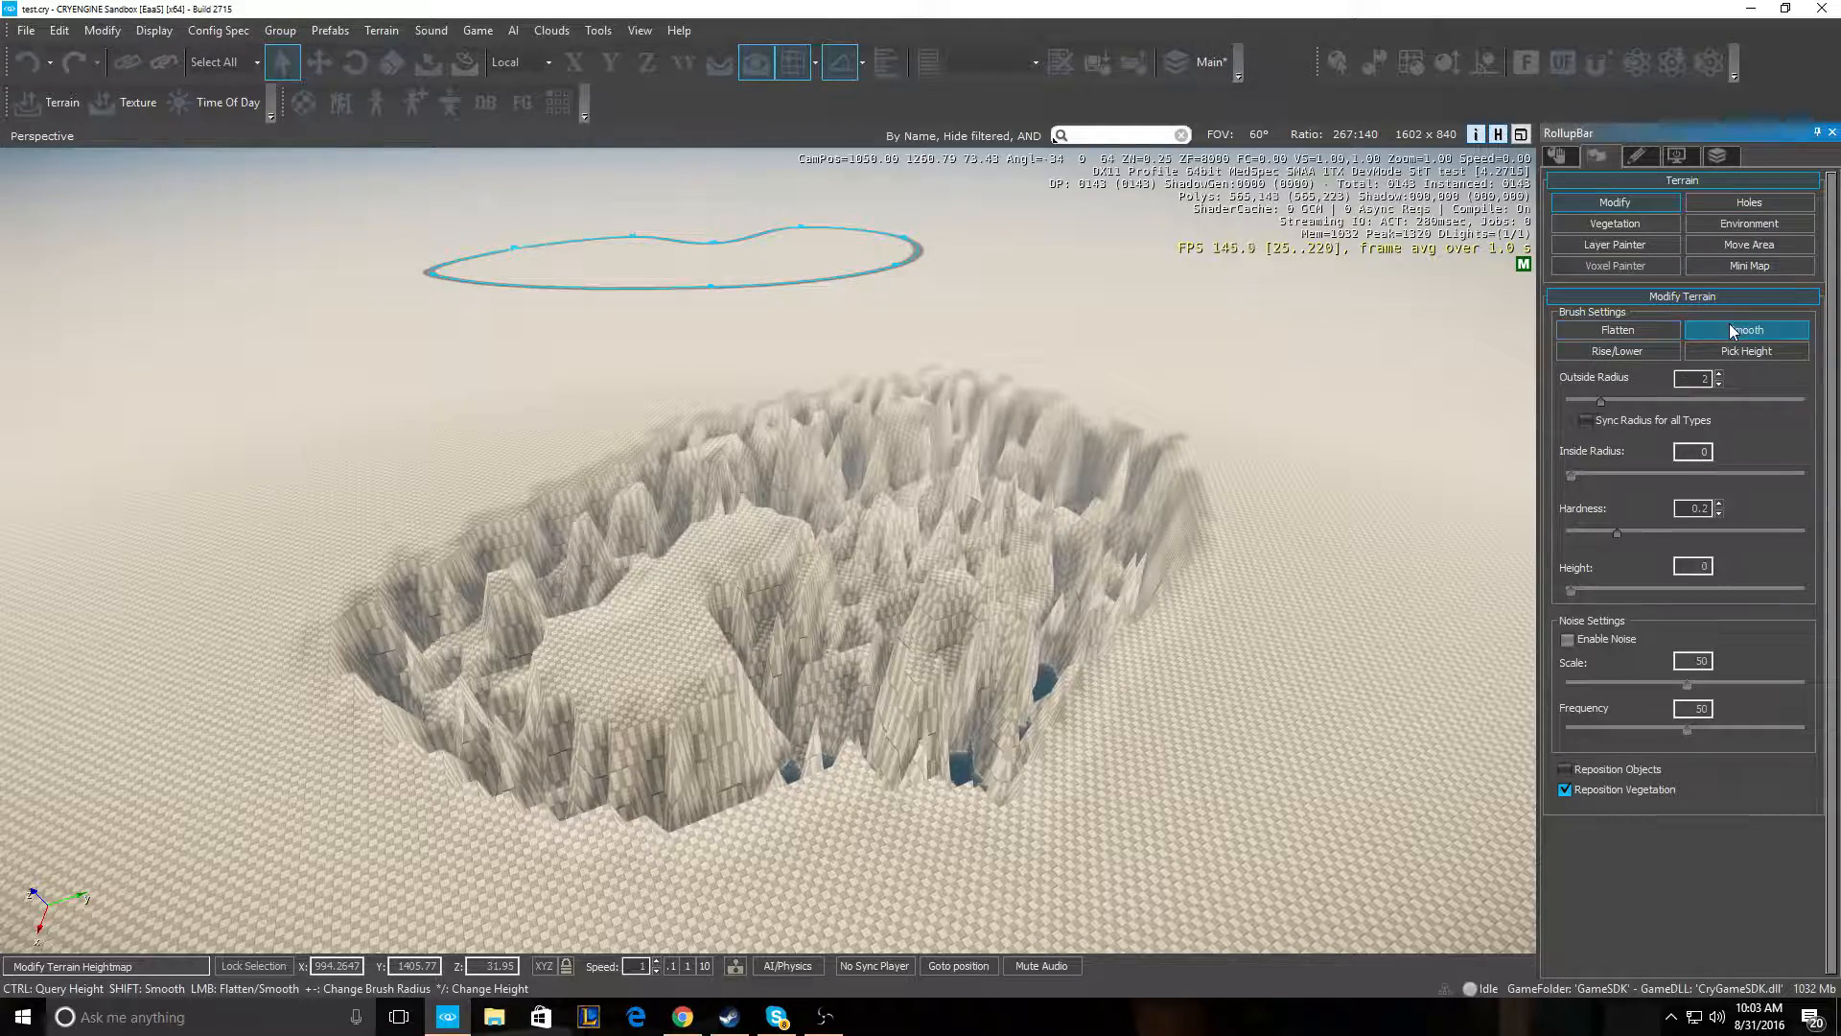
- Dig the plateau down into a hollow with the raise-and-lower brush
{"action": "left_click", "coordinate": [1638, 353]}
{"action": "key", "text": "w"}
{"action": "mouse_move", "coordinate": [1377, 365]}
{"action": "right_mouse_down"}
{"action": "mouse_move", "coordinate": [1074, 413]}
{"action": "mouse_move", "coordinate": [1113, 427]}
{"action": "right_mouse_up"}
{"action": "mouse_move", "coordinate": [518, 631]}
{"action": "left_mouse_down"}
{"action": "mouse_move", "coordinate": [758, 499]}
{"action": "mouse_move", "coordinate": [881, 376]}
{"action": "mouse_move", "coordinate": [374, 498]}
{"action": "mouse_move", "coordinate": [480, 499]}
{"action": "mouse_move", "coordinate": [697, 439]}
{"action": "mouse_move", "coordinate": [594, 518]}
{"action": "mouse_move", "coordinate": [633, 671]}
{"action": "mouse_move", "coordinate": [537, 739]}
{"action": "mouse_move", "coordinate": [681, 458]}
{"action": "mouse_move", "coordinate": [844, 523]}
{"action": "mouse_move", "coordinate": [901, 604]}
{"action": "mouse_move", "coordinate": [987, 556]}
{"action": "mouse_move", "coordinate": [948, 649]}
{"action": "mouse_move", "coordinate": [959, 498]}
{"action": "mouse_move", "coordinate": [892, 364]}
{"action": "mouse_move", "coordinate": [710, 432]}
{"action": "mouse_move", "coordinate": [494, 429]}
{"action": "mouse_move", "coordinate": [623, 576]}
{"action": "mouse_move", "coordinate": [705, 470]}
{"action": "left_mouse_up"}
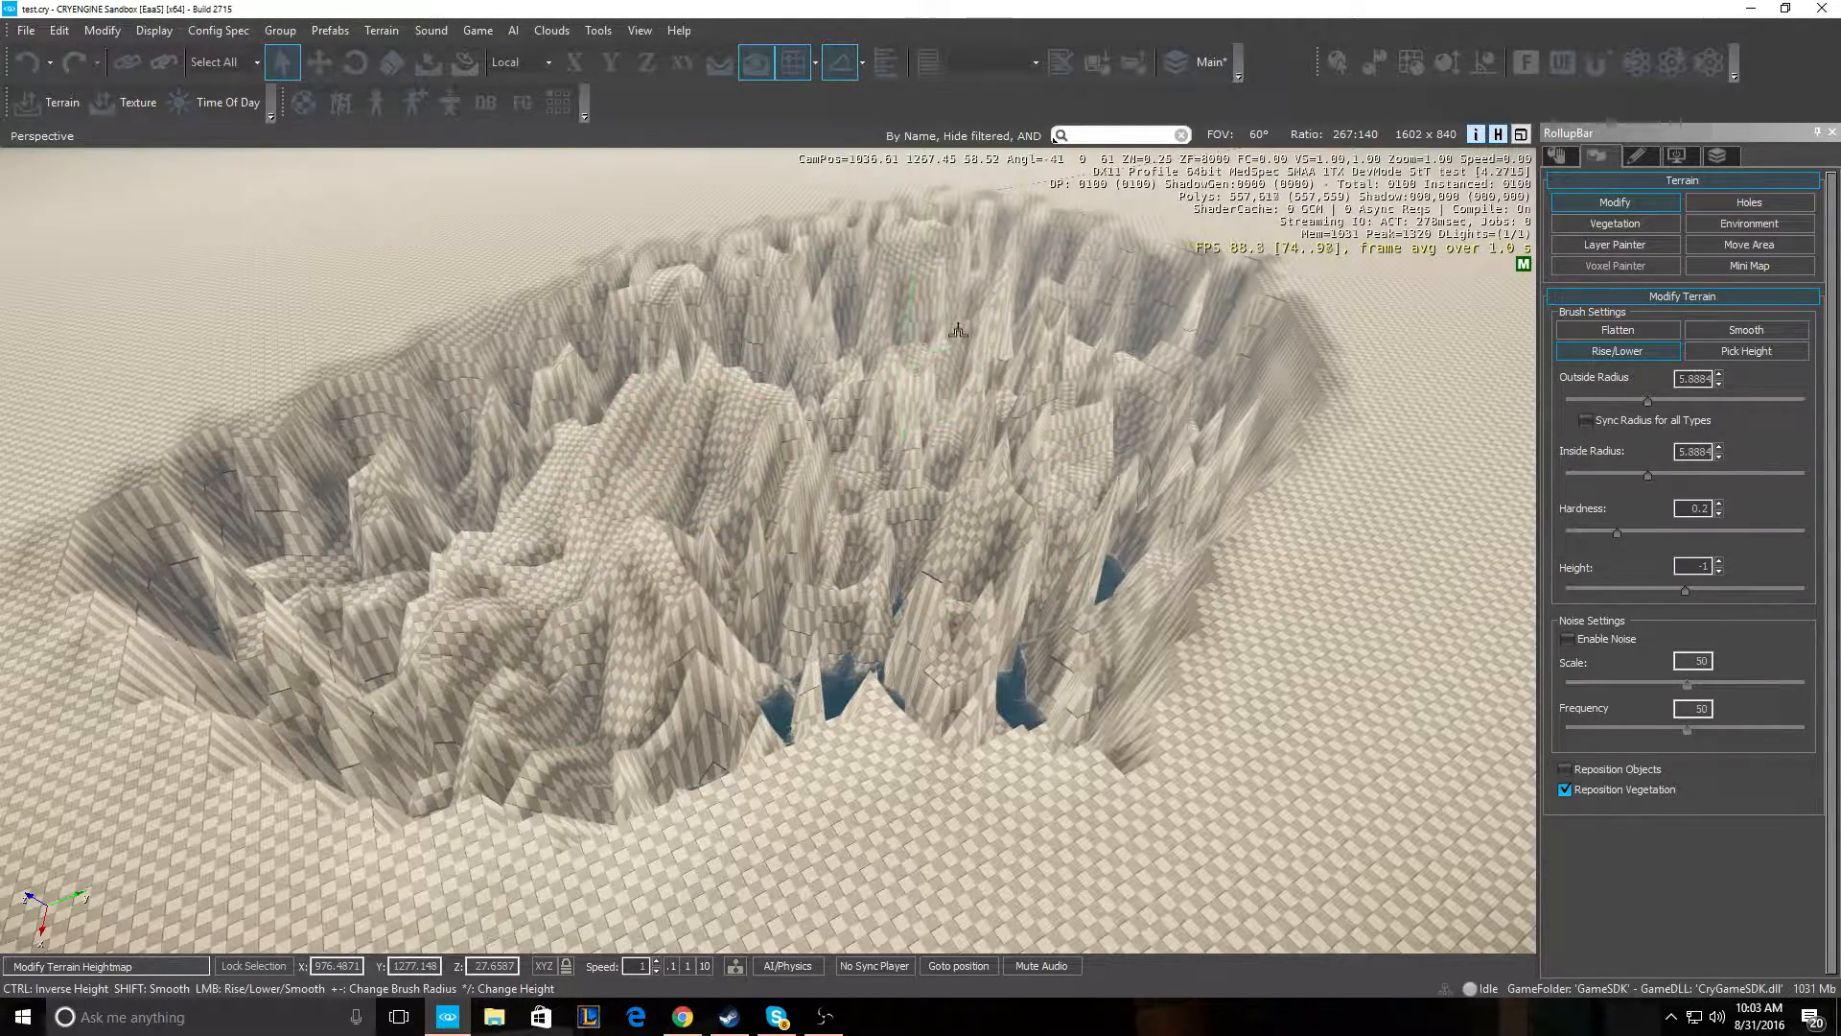
- Widen the Smooth brush and smooth the jagged crater floor and upper-right walls
{"action": "left_click", "coordinate": [1735, 332]}
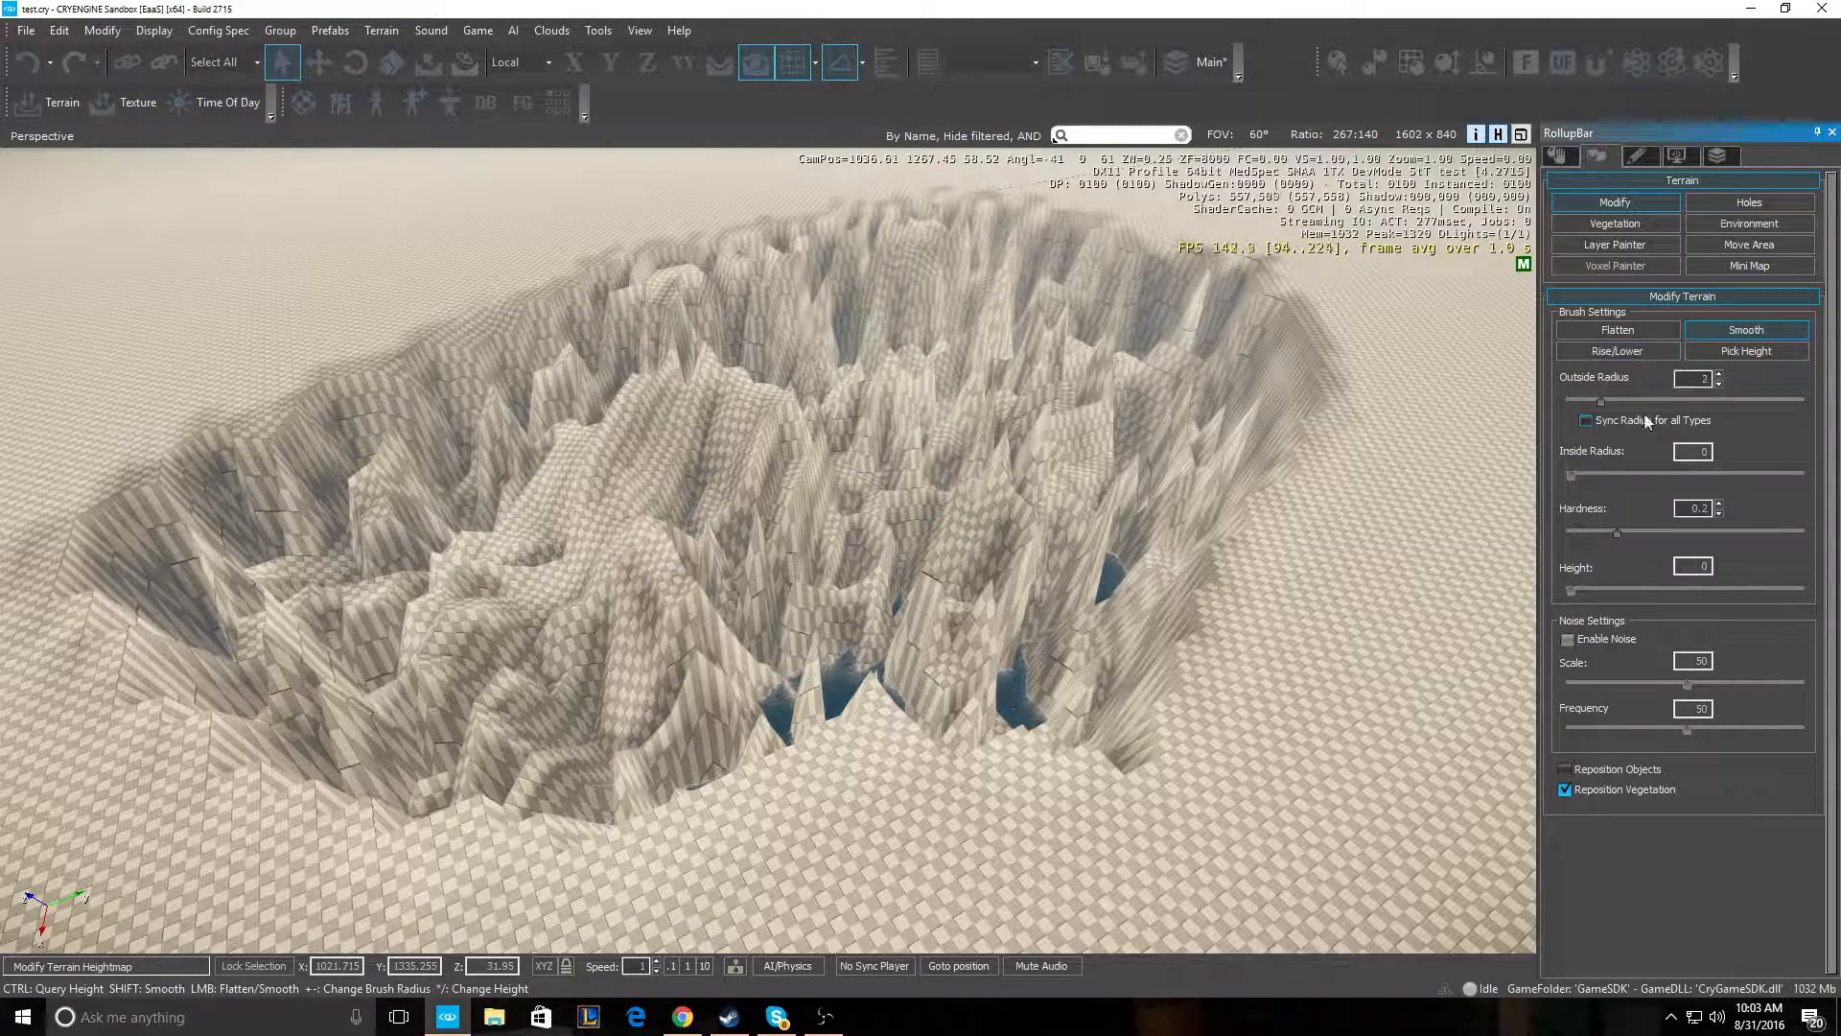
{"action": "left_click_drag", "start_coordinate": [1603, 401], "coordinate": [1650, 401]}
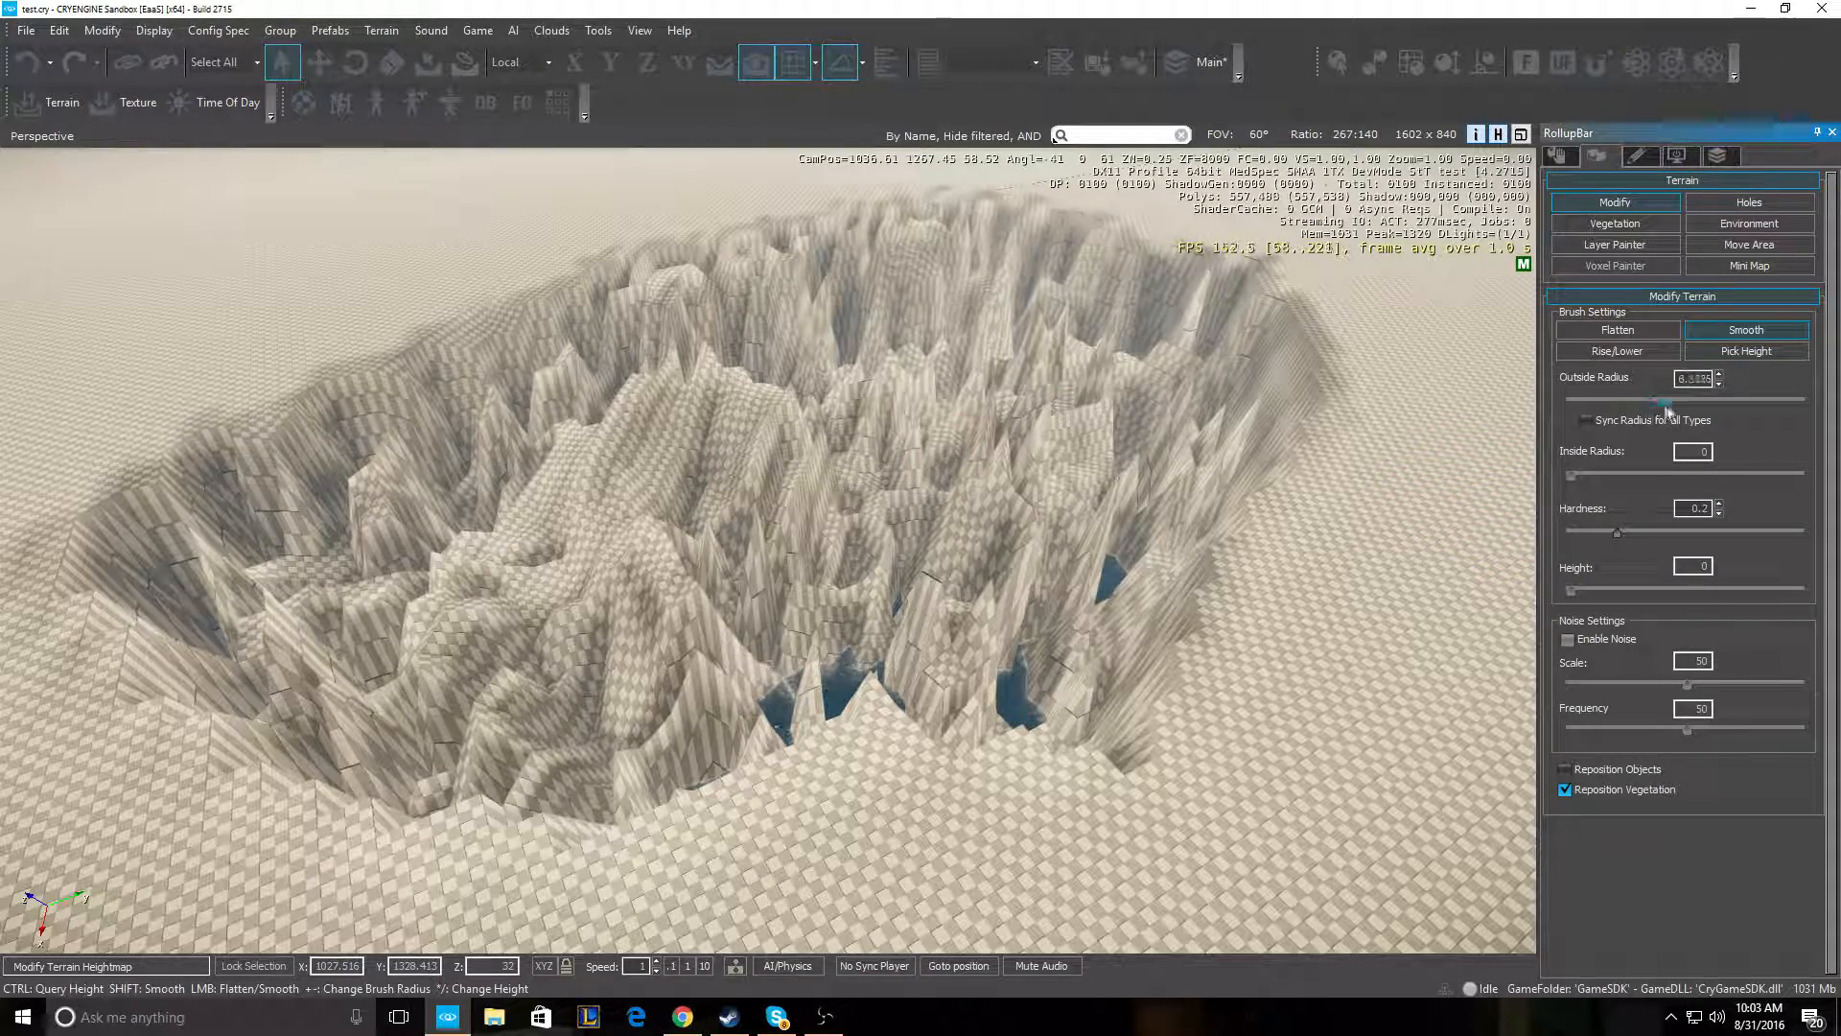
{"action": "mouse_move", "coordinate": [685, 562]}
{"action": "left_mouse_down"}
{"action": "mouse_move", "coordinate": [537, 594]}
{"action": "mouse_move", "coordinate": [422, 557]}
{"action": "mouse_move", "coordinate": [556, 494]}
{"action": "mouse_move", "coordinate": [288, 594]}
{"action": "mouse_move", "coordinate": [317, 537]}
{"action": "mouse_move", "coordinate": [1084, 293]}
{"action": "mouse_move", "coordinate": [1084, 623]}
{"action": "mouse_move", "coordinate": [854, 563]}
{"action": "left_mouse_up"}
{"action": "mouse_move", "coordinate": [855, 563]}
{"action": "right_mouse_down"}
{"action": "mouse_move", "coordinate": [959, 533]}
{"action": "mouse_move", "coordinate": [863, 556]}
{"action": "right_mouse_up"}
{"action": "key", "text": "w"}
{"action": "mouse_move", "coordinate": [1083, 431]}
{"action": "left_mouse_down"}
{"action": "mouse_move", "coordinate": [1112, 383]}
{"action": "mouse_move", "coordinate": [687, 391]}
{"action": "mouse_move", "coordinate": [768, 316]}
{"action": "mouse_move", "coordinate": [1186, 396]}
{"action": "mouse_move", "coordinate": [1233, 436]}
{"action": "left_mouse_up"}
- Circle the crater and smooth away the remaining dark spikes
{"action": "right_click_drag", "start_coordinate": [995, 543], "coordinate": [384, 556]}
{"action": "key", "text": "d"}
{"action": "key", "text": "w"}
{"action": "right_click_drag", "start_coordinate": [959, 585], "coordinate": [739, 614]}
{"action": "key", "text": "s"}
{"action": "left_click_drag", "start_coordinate": [563, 576], "coordinate": [601, 527]}
{"action": "right_click_drag", "start_coordinate": [620, 484], "coordinate": [650, 580]}
{"action": "key", "text": "s"}
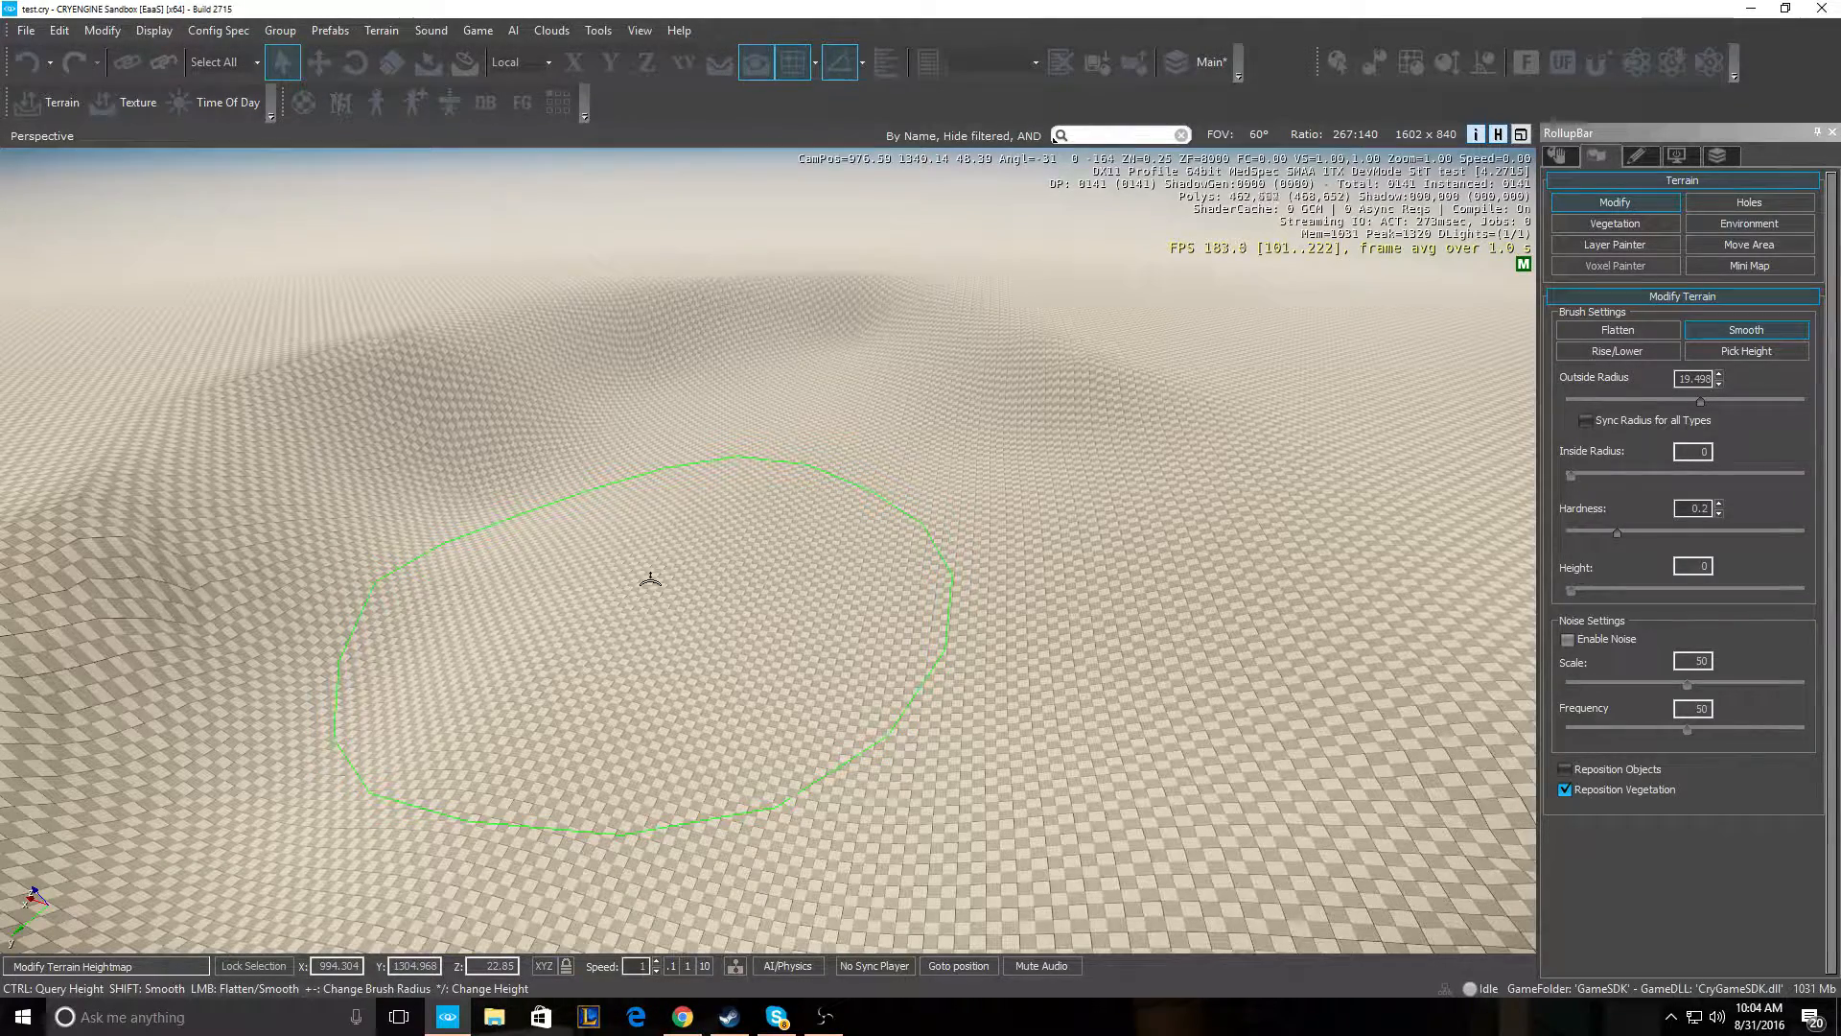
- Raise a new ridge across the slope with the Rise/Lower brush at radius 5.8884, height 1
{"action": "key", "text": "w"}
{"action": "right_click_drag", "start_coordinate": [587, 369], "coordinate": [566, 335]}
{"action": "key", "text": "a"}
{"action": "key", "text": "s"}
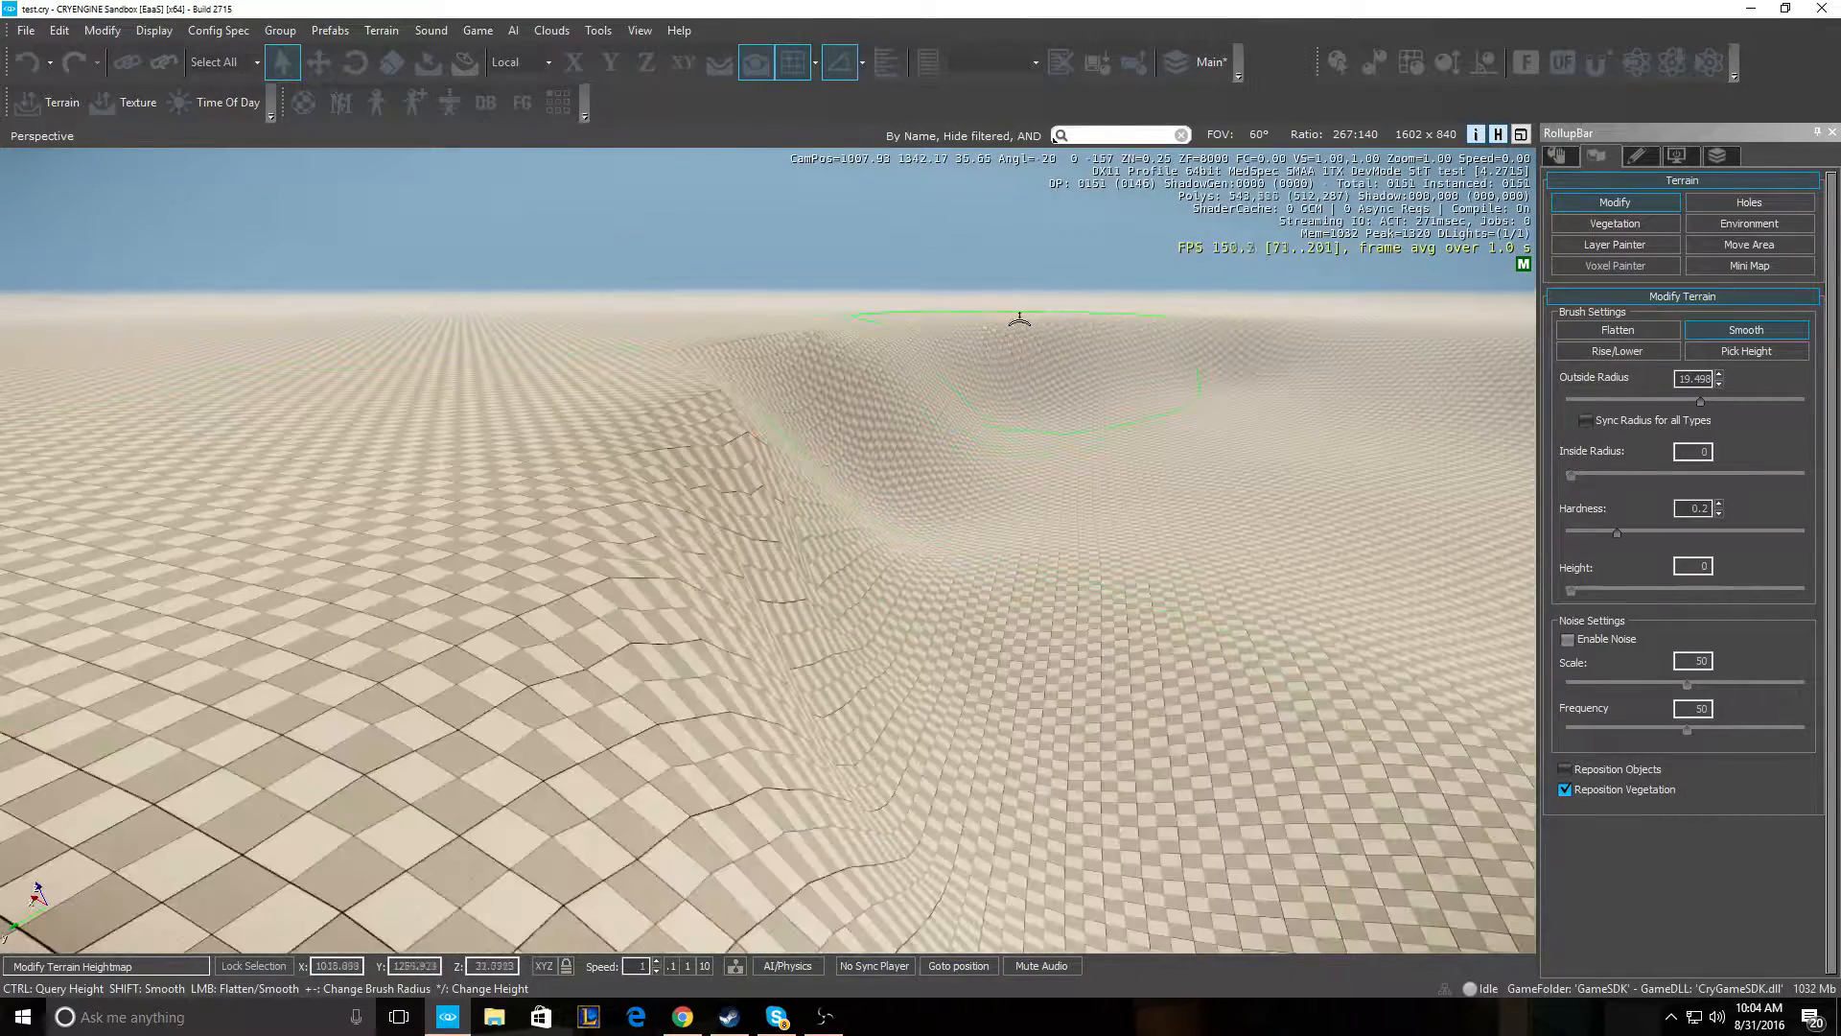
{"action": "left_click", "coordinate": [1586, 351]}
{"action": "key", "text": "s"}
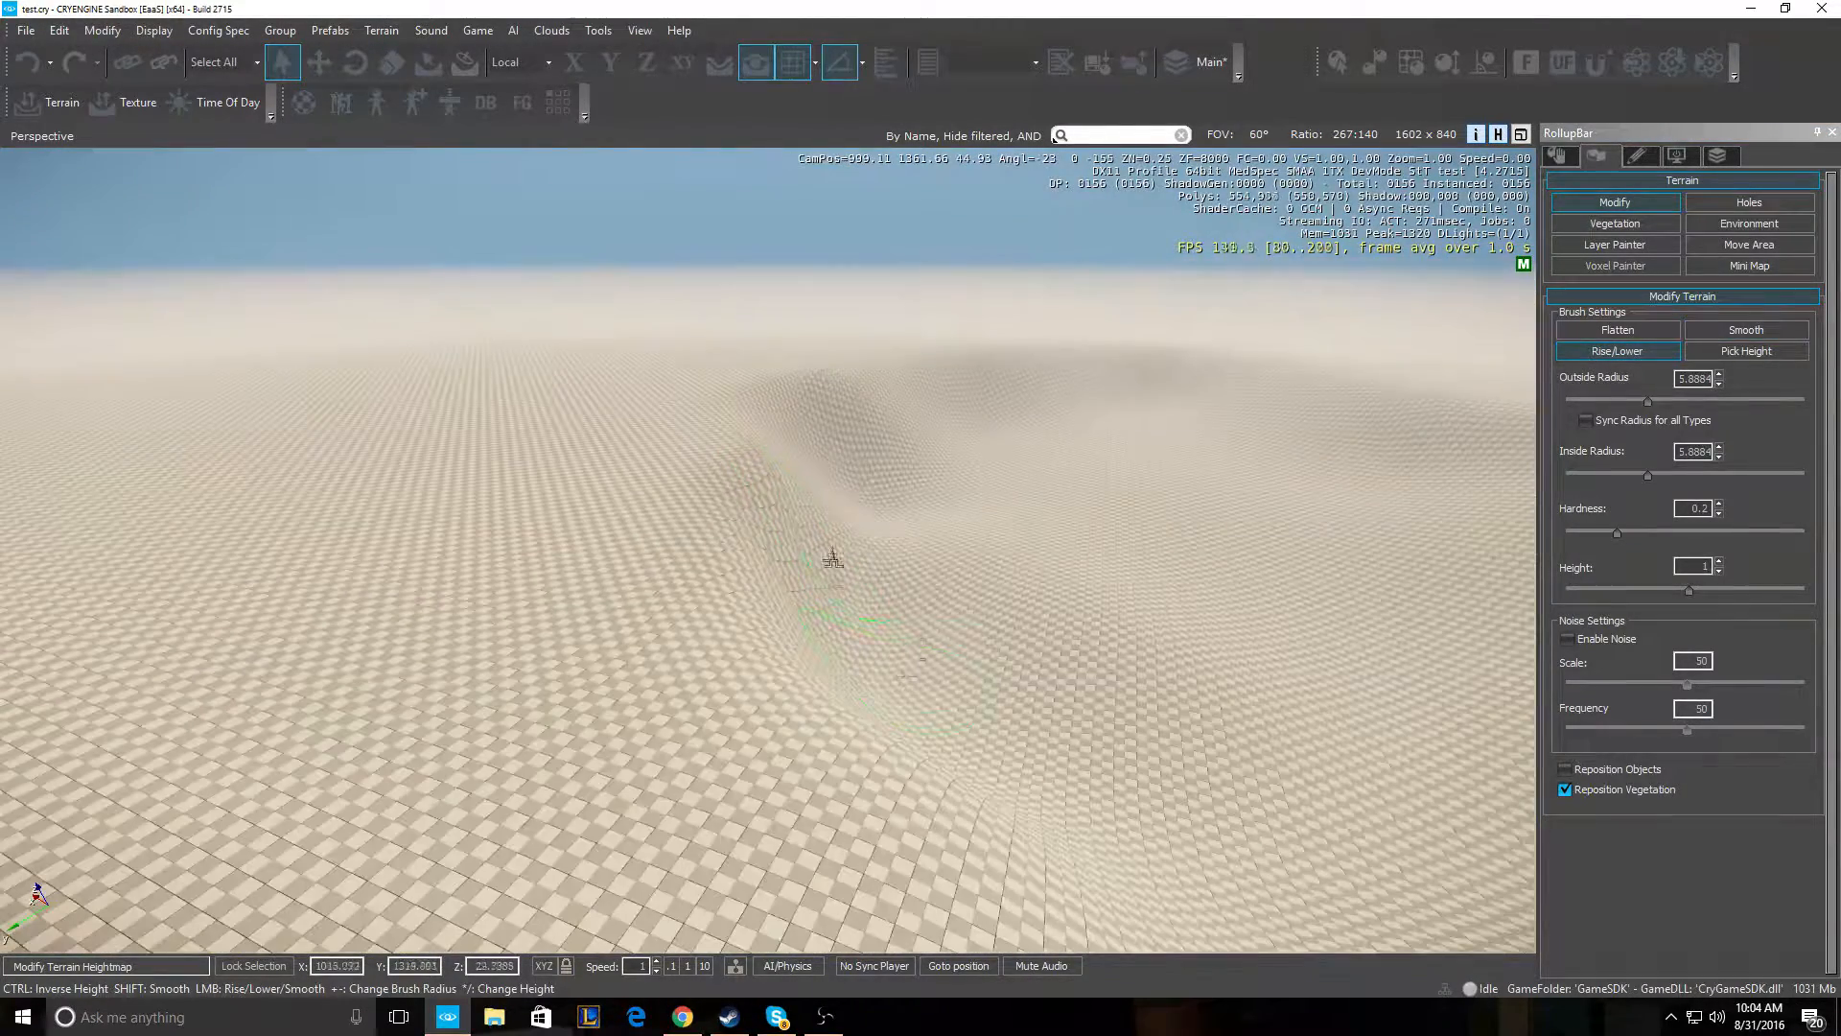
{"action": "mouse_move", "coordinate": [915, 579]}
{"action": "left_mouse_down"}
{"action": "mouse_move", "coordinate": [863, 575]}
{"action": "mouse_move", "coordinate": [840, 605]}
{"action": "mouse_move", "coordinate": [822, 561]}
{"action": "mouse_move", "coordinate": [979, 553]}
{"action": "left_mouse_up"}
{"action": "key", "text": "w"}
{"action": "mouse_move", "coordinate": [979, 552]}
{"action": "right_mouse_down"}
{"action": "mouse_move", "coordinate": [970, 491]}
{"action": "mouse_move", "coordinate": [982, 553]}
{"action": "right_mouse_up"}
{"action": "key", "text": "s"}
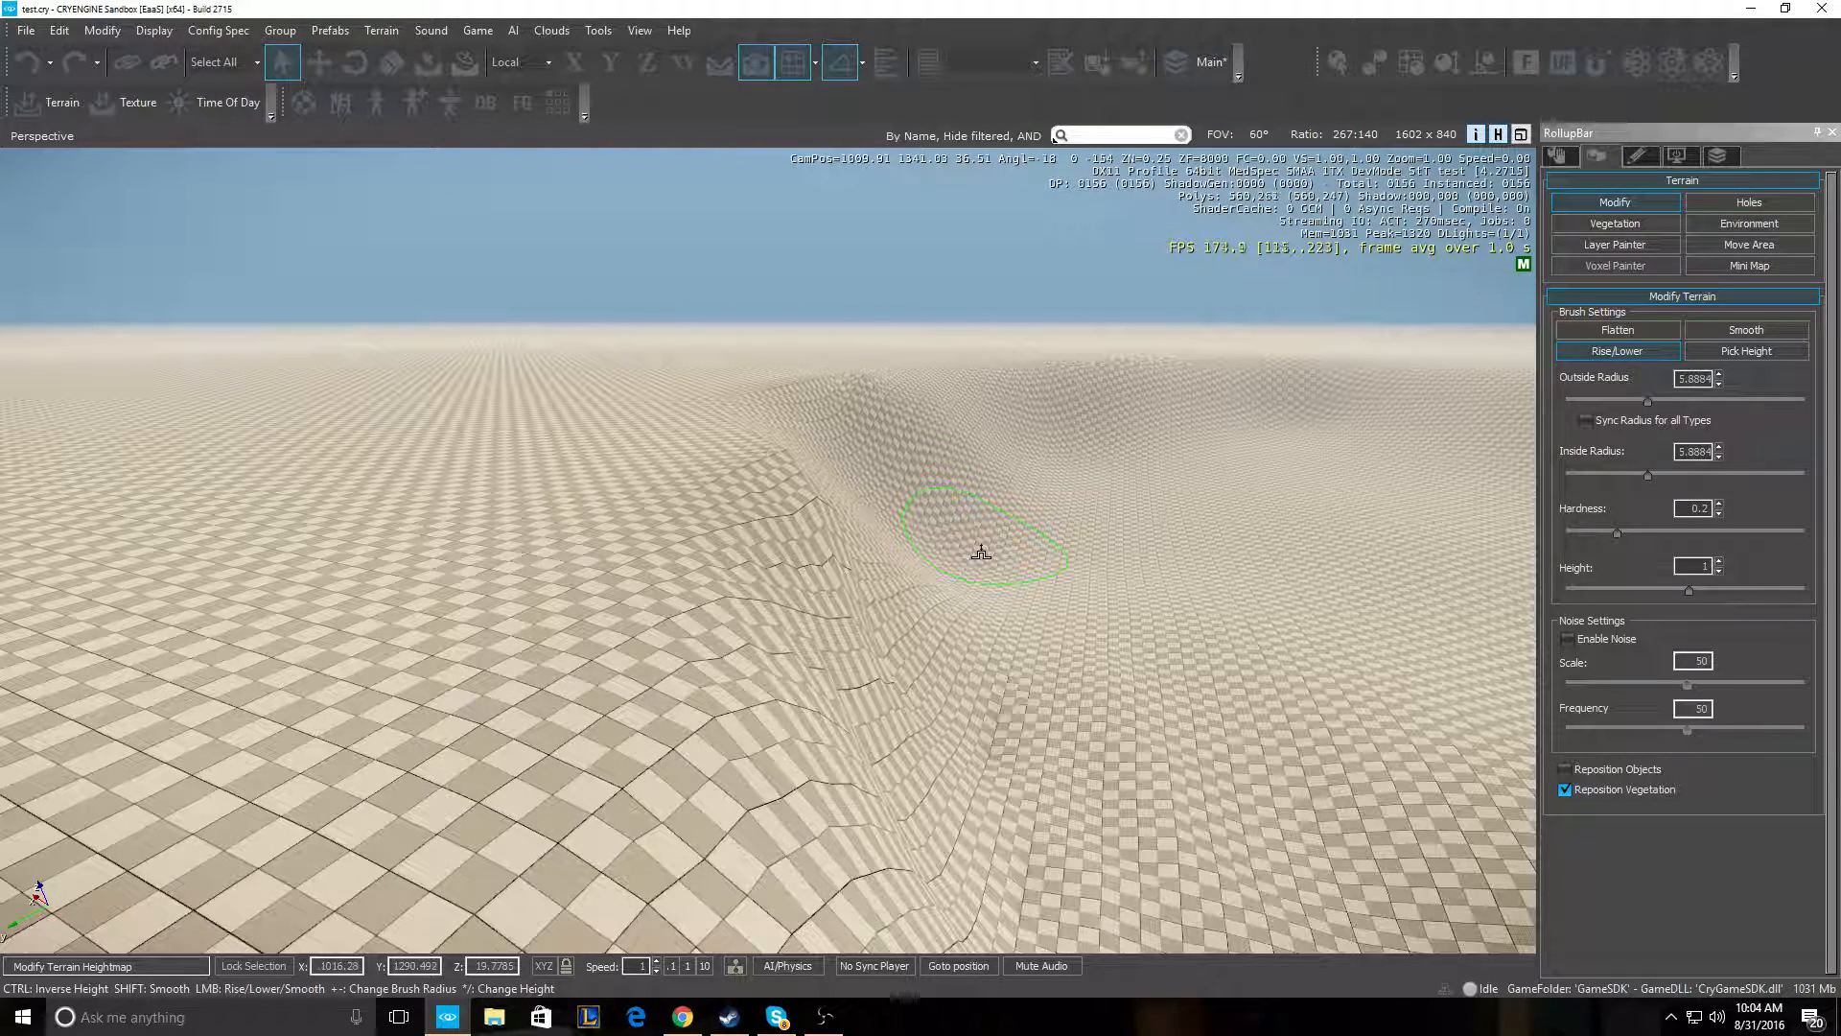
- Smooth the rough ridge with the Smooth brush, working leftward along it
{"action": "left_click", "coordinate": [1746, 329]}
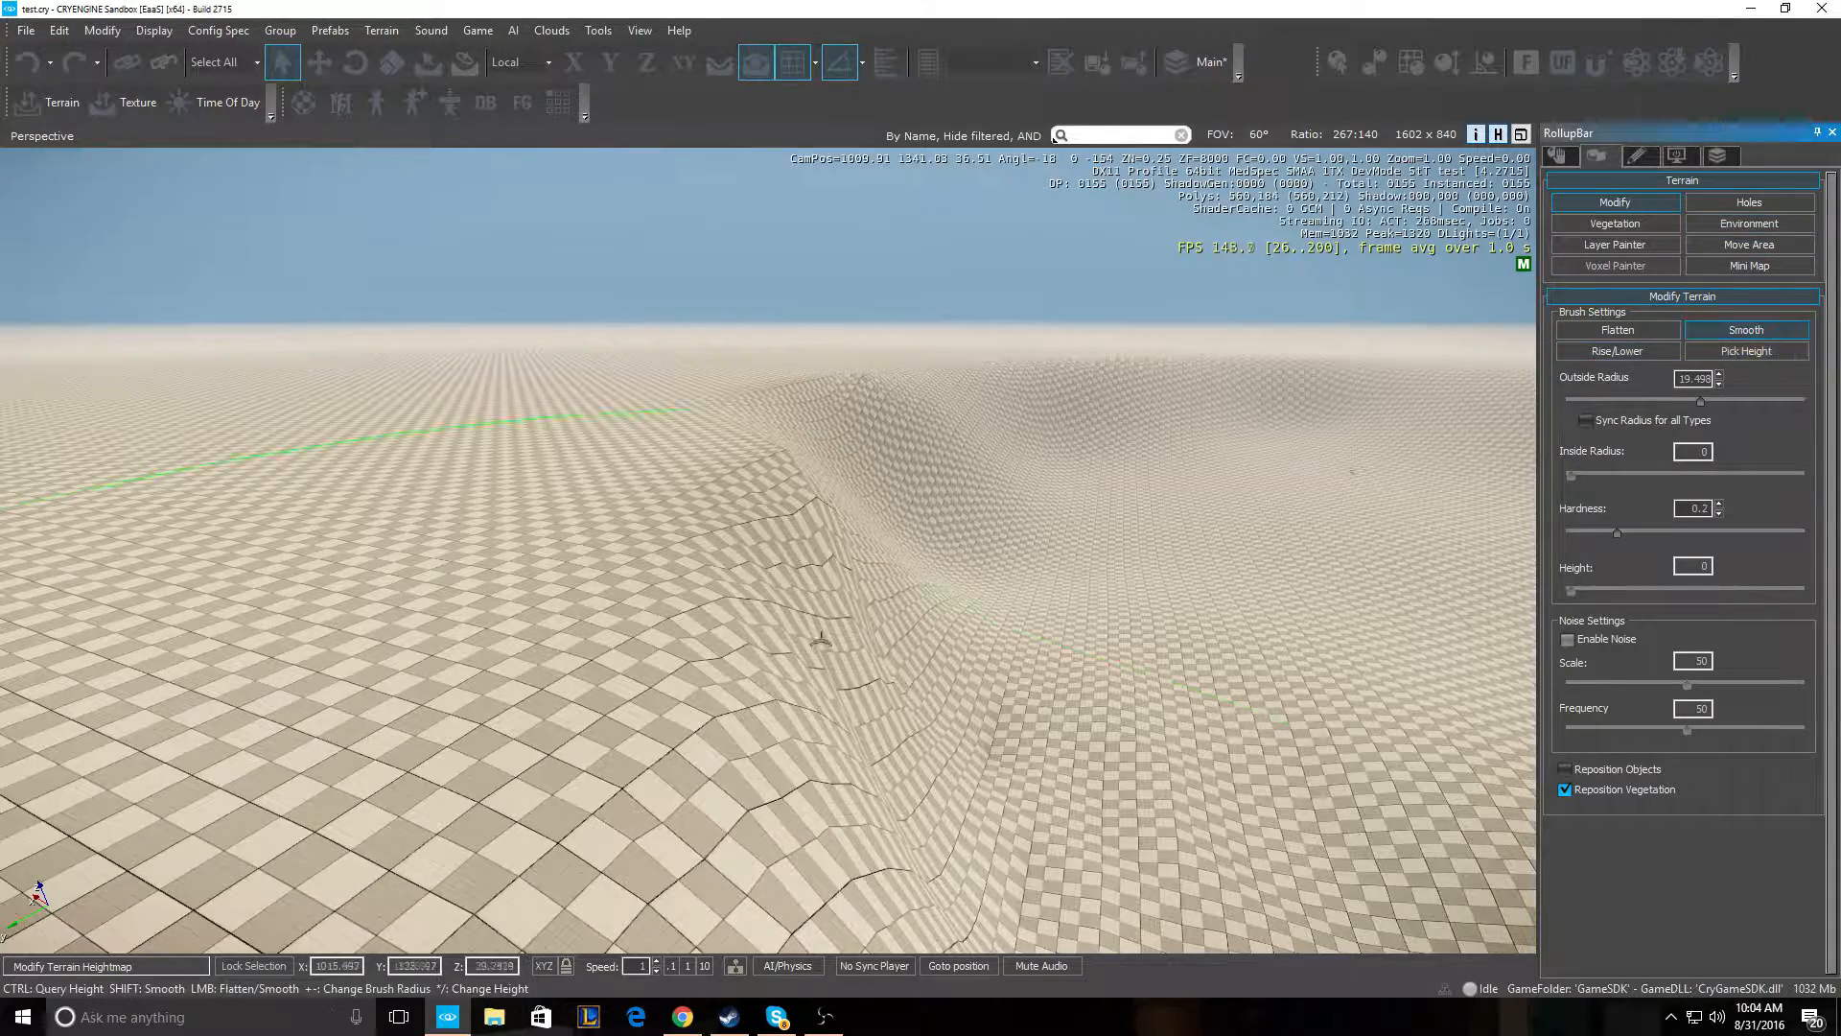
{"action": "right_click_drag", "start_coordinate": [821, 641], "coordinate": [806, 673]}
{"action": "key", "text": "s"}
{"action": "key", "text": "d"}
{"action": "mouse_move", "coordinate": [729, 575]}
{"action": "left_mouse_down"}
{"action": "mouse_move", "coordinate": [636, 502]}
{"action": "mouse_move", "coordinate": [509, 567]}
{"action": "mouse_move", "coordinate": [498, 535]}
{"action": "left_mouse_up"}
{"action": "mouse_move", "coordinate": [498, 535]}
{"action": "right_mouse_down"}
{"action": "mouse_move", "coordinate": [473, 562]}
{"action": "mouse_move", "coordinate": [437, 517]}
{"action": "right_mouse_up"}
{"action": "key", "text": "w"}
{"action": "key", "text": "s"}
{"action": "right_click_drag", "start_coordinate": [328, 503], "coordinate": [331, 527]}
{"action": "key", "text": "w"}
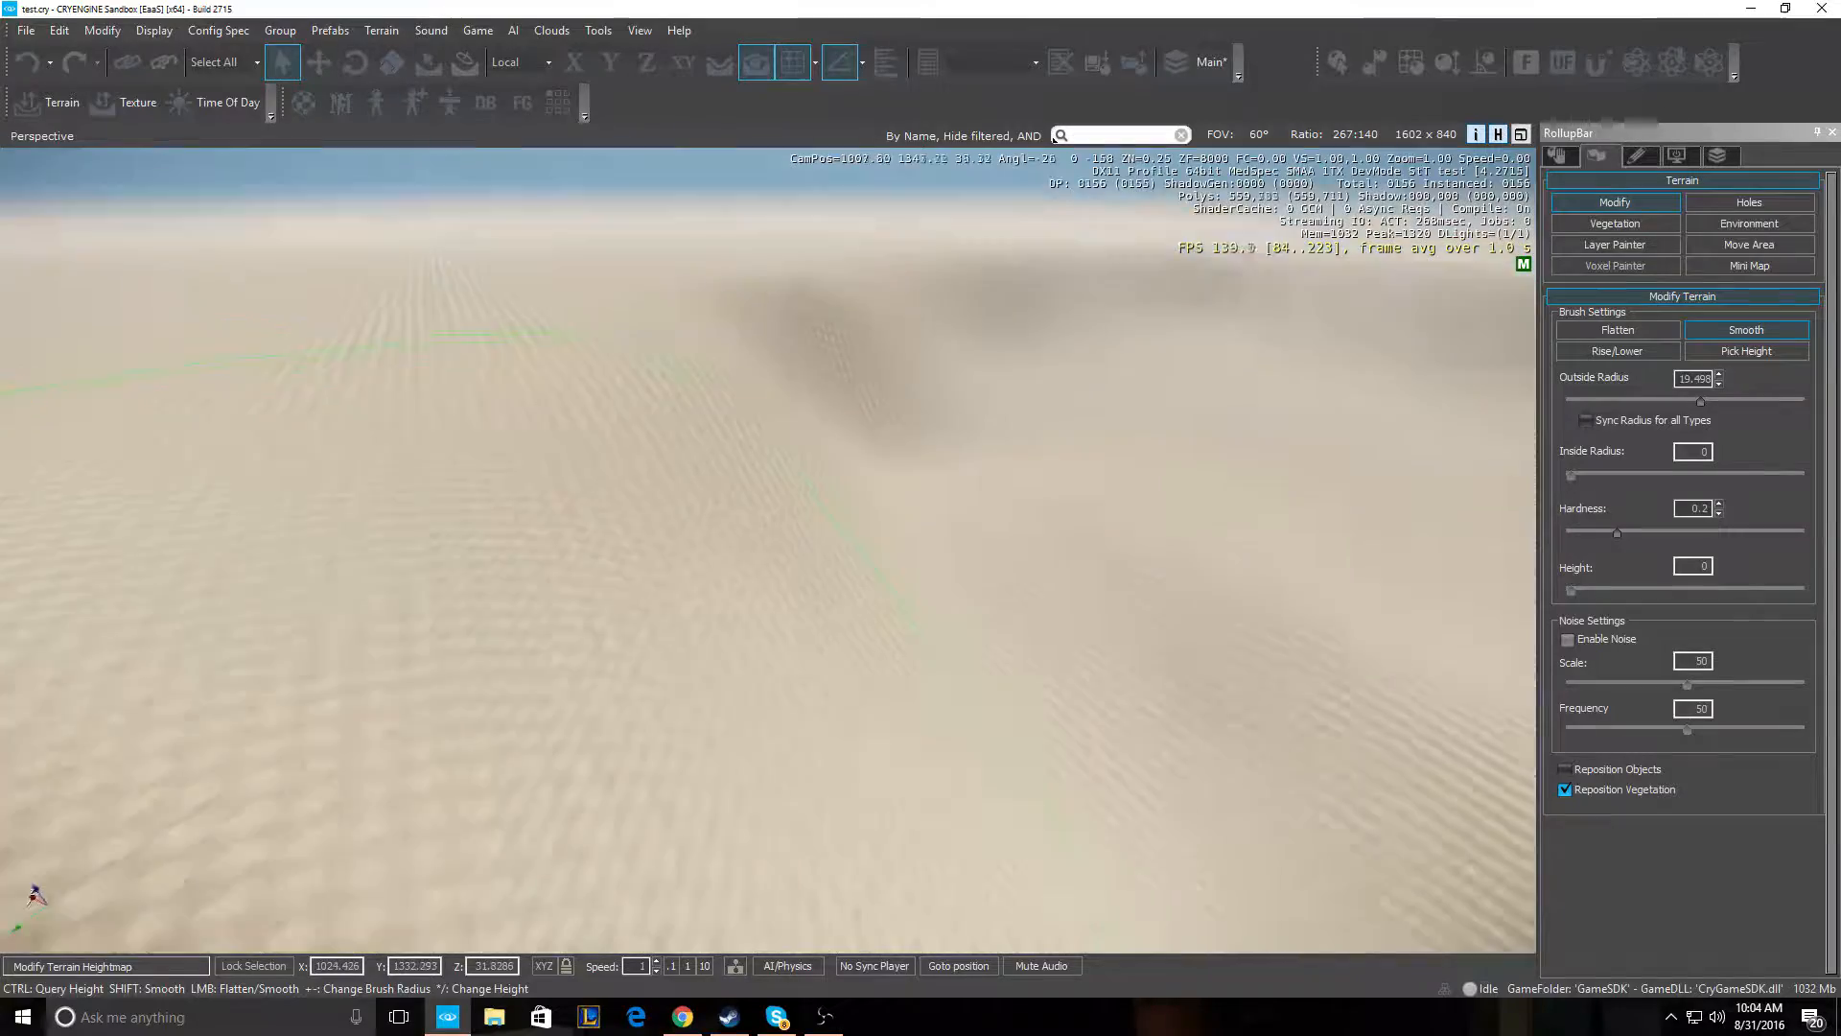
{"action": "right_click_drag", "start_coordinate": [318, 448], "coordinate": [315, 453]}
{"action": "key", "text": "s"}
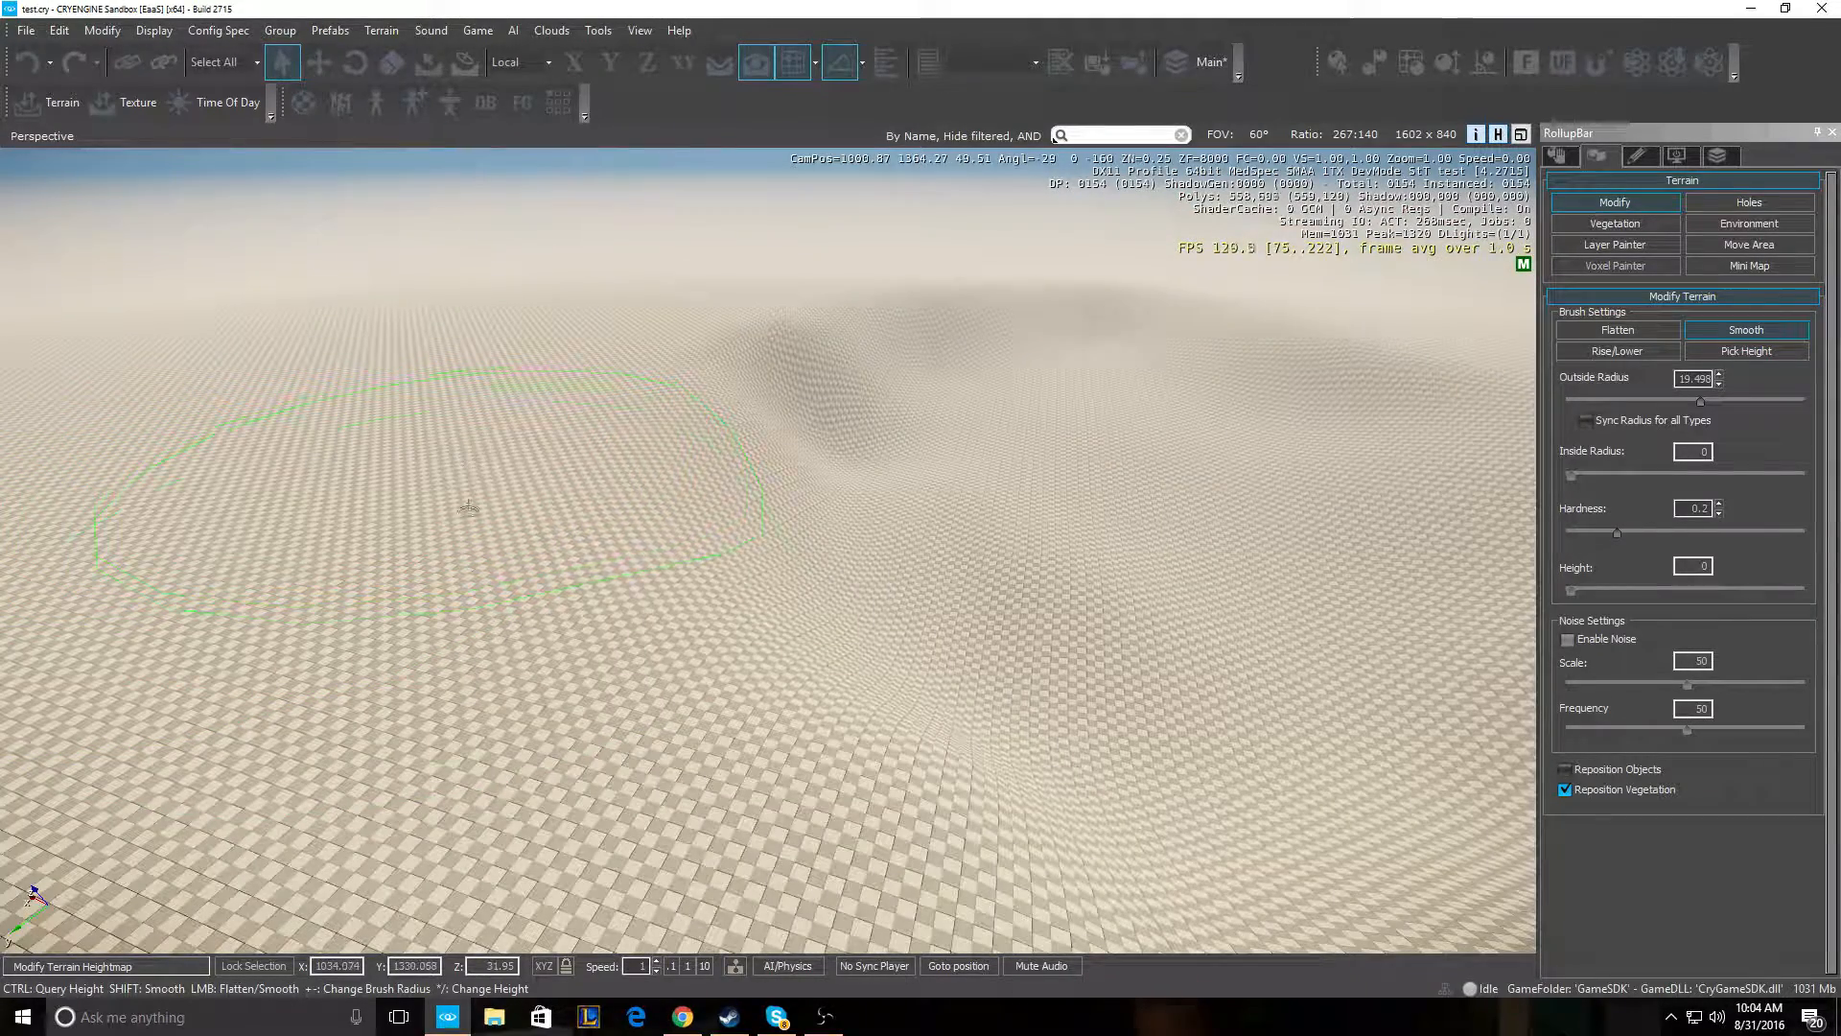
- Smooth the deep pit until it is much shallower
{"action": "key", "text": "w"}
{"action": "right_click_drag", "start_coordinate": [511, 448], "coordinate": [514, 398]}
{"action": "key", "text": "s"}
{"action": "key", "text": "w"}
{"action": "key", "text": "s"}
{"action": "key", "text": "d"}
{"action": "right_click_drag", "start_coordinate": [305, 493], "coordinate": [410, 519]}
{"action": "key", "text": "a"}
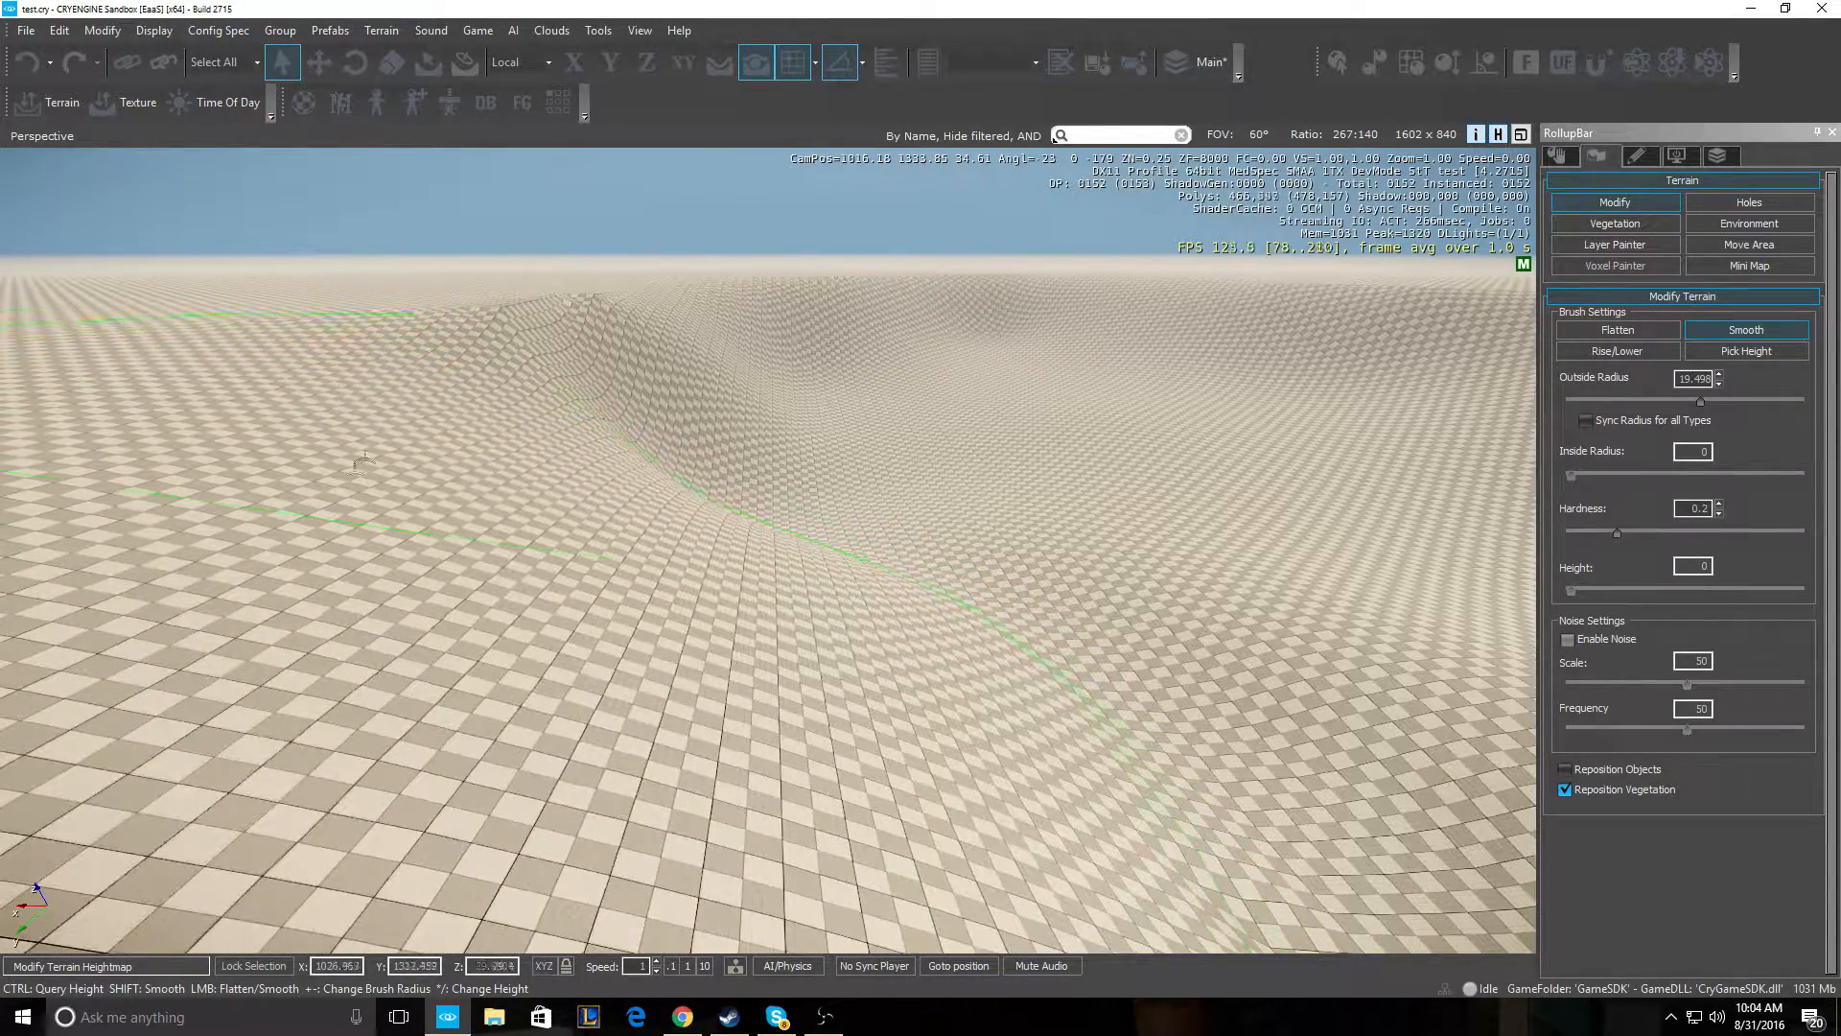
{"action": "left_click_drag", "start_coordinate": [521, 293], "coordinate": [651, 271]}
- Smooth the slope toward the right, blending the ridge into gently rolling terrain
{"action": "key", "text": "a"}
{"action": "mouse_move", "coordinate": [655, 275]}
{"action": "right_mouse_down"}
{"action": "mouse_move", "coordinate": [684, 262]}
{"action": "mouse_move", "coordinate": [671, 291]}
{"action": "right_mouse_up"}
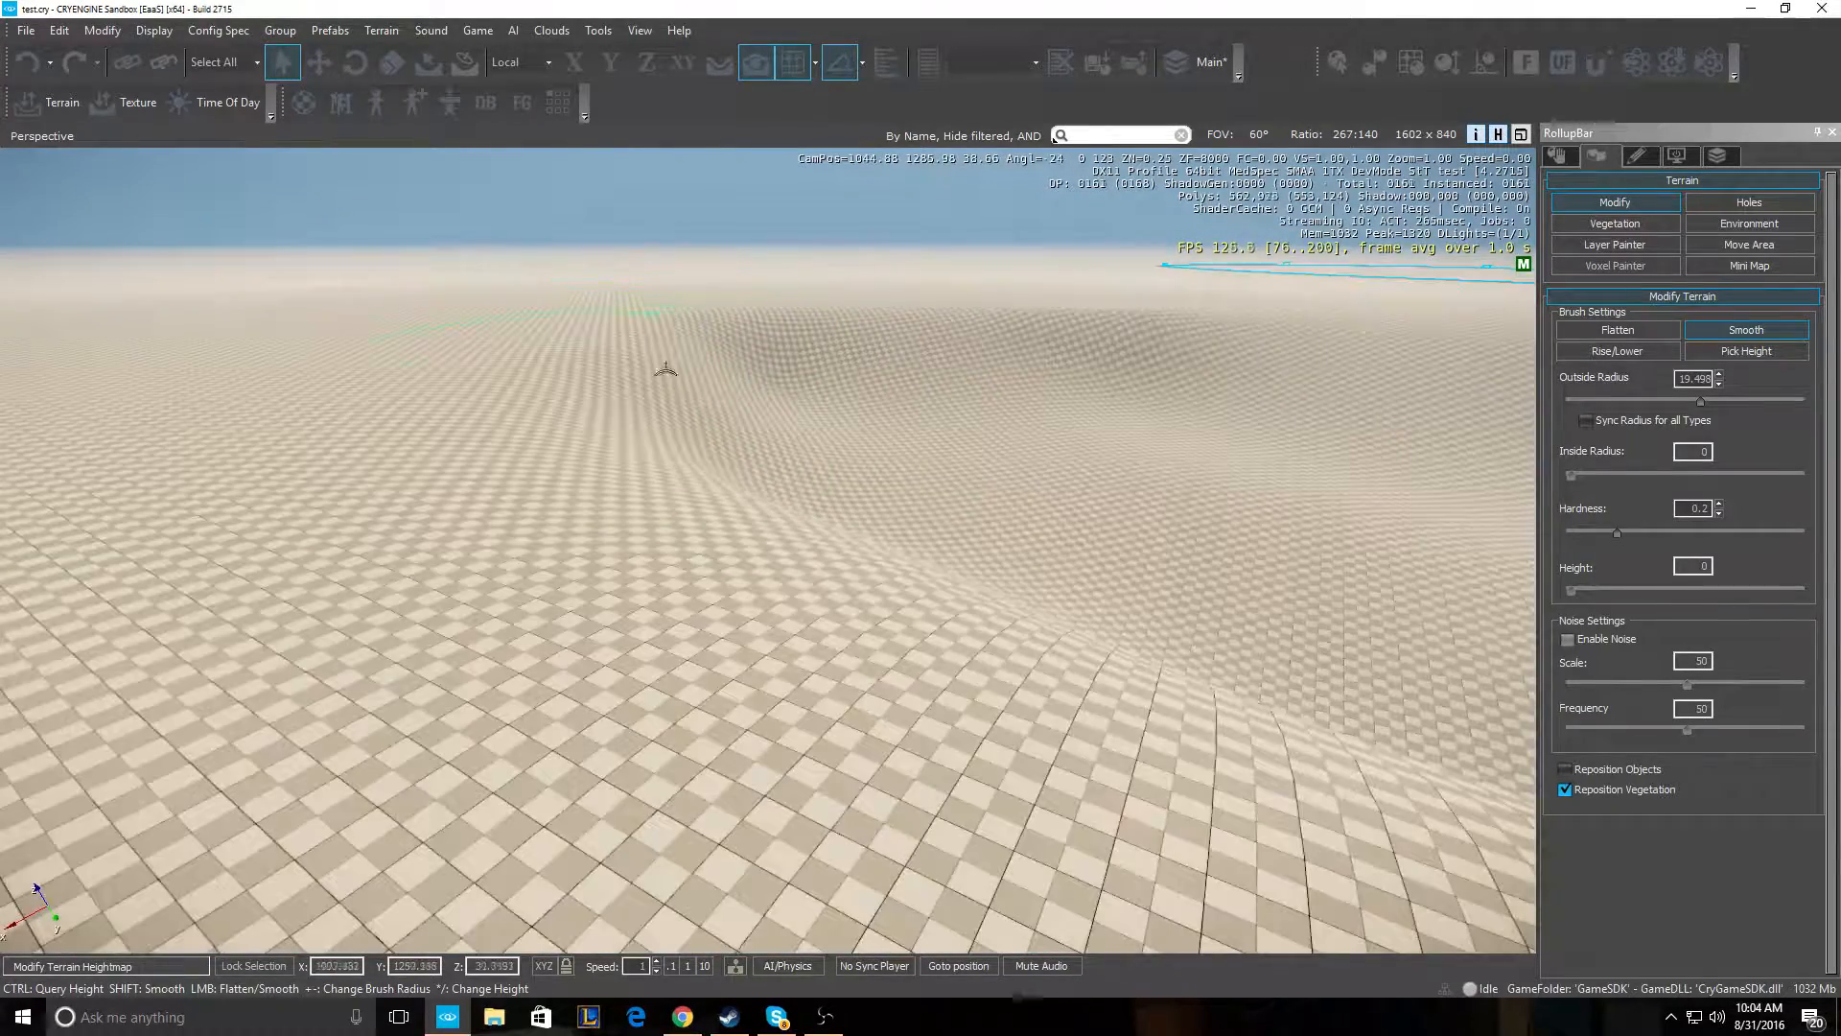
{"action": "right_click_drag", "start_coordinate": [658, 361], "coordinate": [686, 357]}
{"action": "key", "text": "w"}
{"action": "mouse_move", "coordinate": [643, 483]}
{"action": "right_mouse_down"}
{"action": "mouse_move", "coordinate": [662, 469]}
{"action": "mouse_move", "coordinate": [584, 449]}
{"action": "mouse_move", "coordinate": [625, 418]}
{"action": "right_mouse_up"}
{"action": "key", "text": "w"}
{"action": "key", "text": "w"}
{"action": "key", "text": "s"}
{"action": "left_click_drag", "start_coordinate": [786, 384], "coordinate": [969, 363]}
{"action": "key", "text": "a"}
{"action": "mouse_move", "coordinate": [969, 363]}
{"action": "right_mouse_down"}
{"action": "mouse_move", "coordinate": [1050, 379]}
{"action": "mouse_move", "coordinate": [1008, 356]}
{"action": "mouse_move", "coordinate": [1023, 372]}
{"action": "mouse_move", "coordinate": [994, 412]}
{"action": "right_mouse_up"}
{"action": "key", "text": "w"}
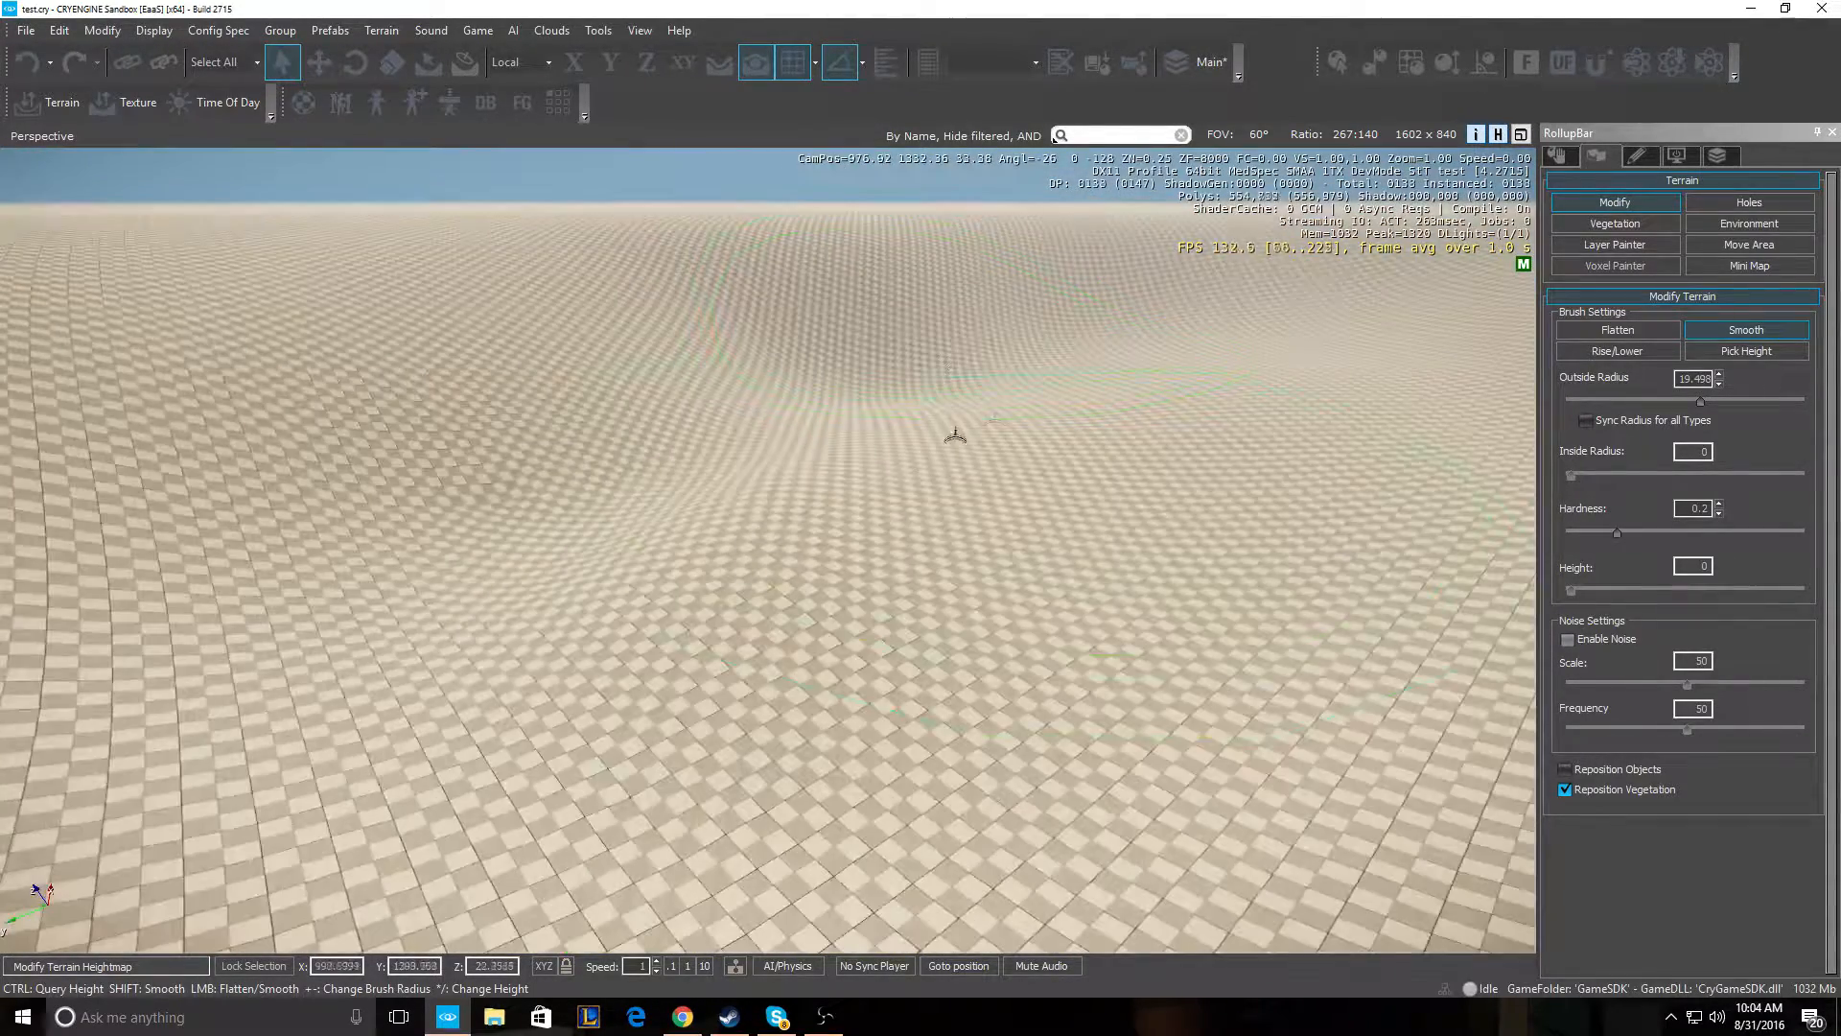
{"action": "key", "text": "w"}
{"action": "right_click_drag", "start_coordinate": [887, 480], "coordinate": [785, 449]}
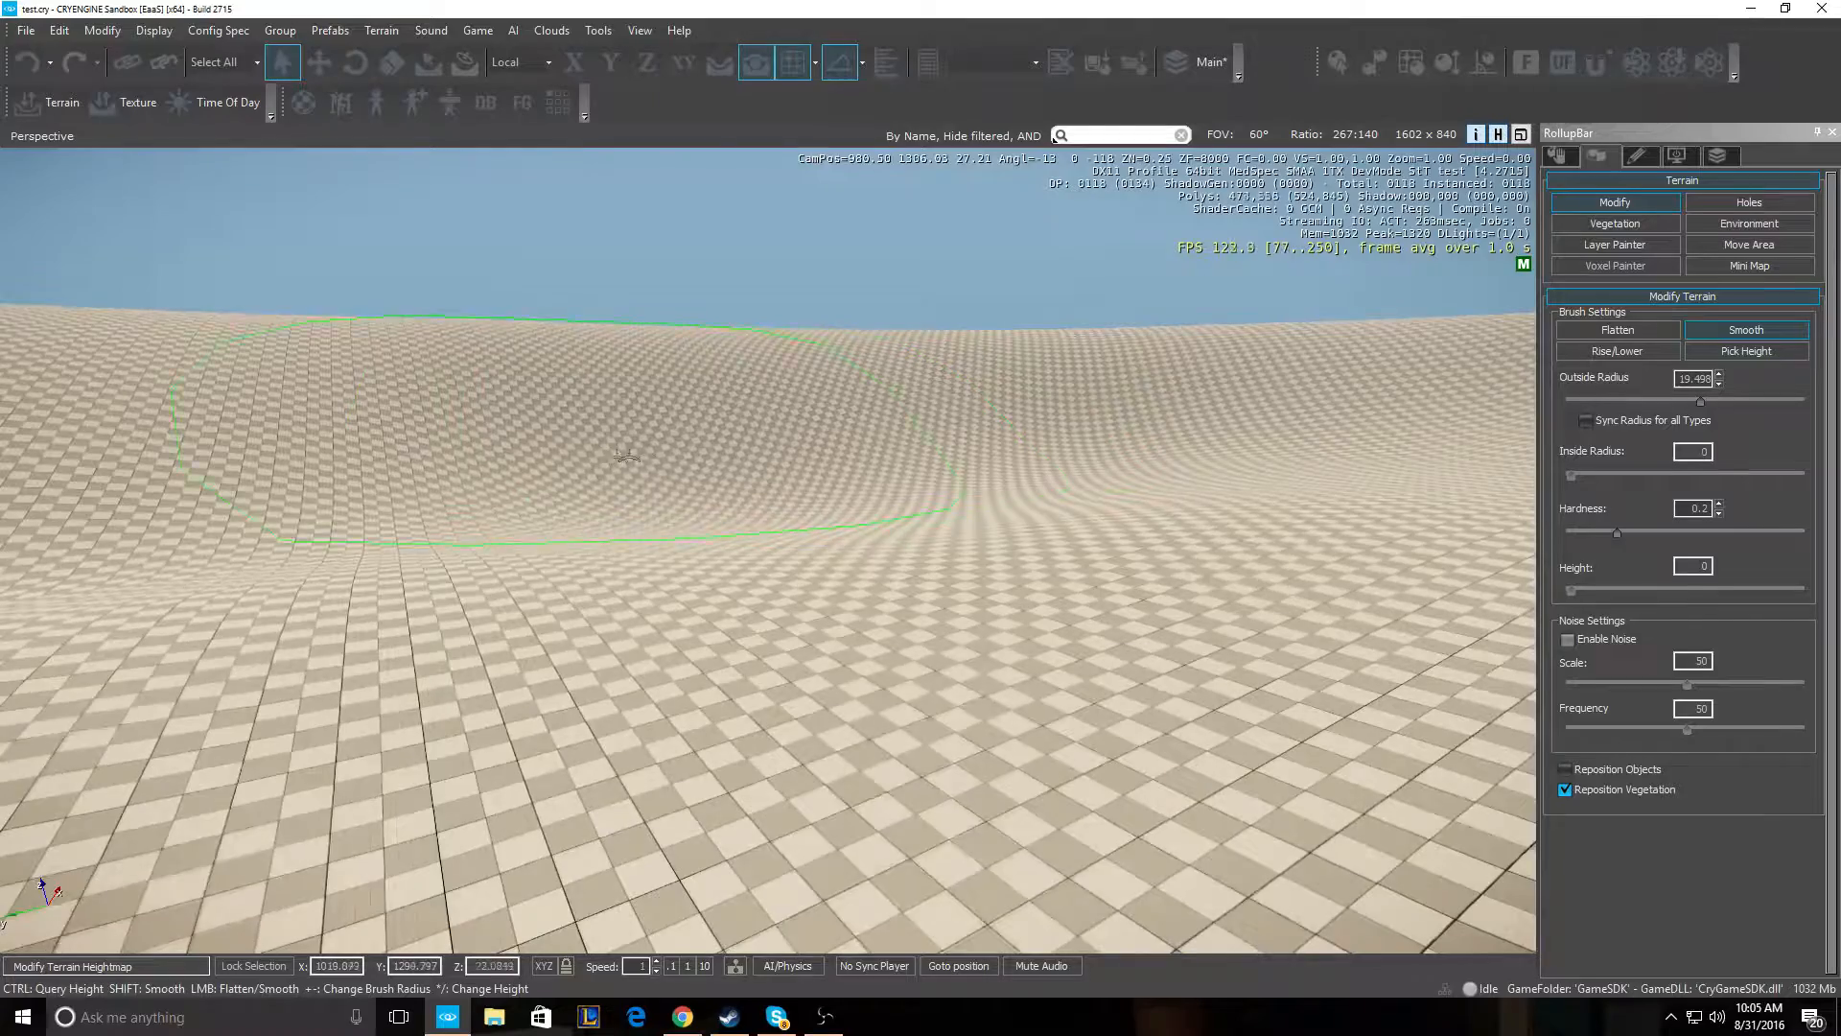
{"action": "key", "text": "s"}
{"action": "key", "text": "a"}
{"action": "mouse_move", "coordinate": [555, 464]}
{"action": "right_mouse_down"}
{"action": "mouse_move", "coordinate": [719, 465]}
{"action": "mouse_move", "coordinate": [579, 447]}
{"action": "mouse_move", "coordinate": [596, 445]}
{"action": "mouse_move", "coordinate": [594, 478]}
{"action": "right_mouse_up"}
{"action": "key", "text": "a"}
{"action": "key", "text": "w"}
{"action": "mouse_move", "coordinate": [614, 317]}
{"action": "right_mouse_down"}
{"action": "mouse_move", "coordinate": [618, 480]}
{"action": "mouse_move", "coordinate": [612, 313]}
{"action": "right_mouse_up"}
{"action": "key", "text": "s"}
{"action": "key", "text": "w"}
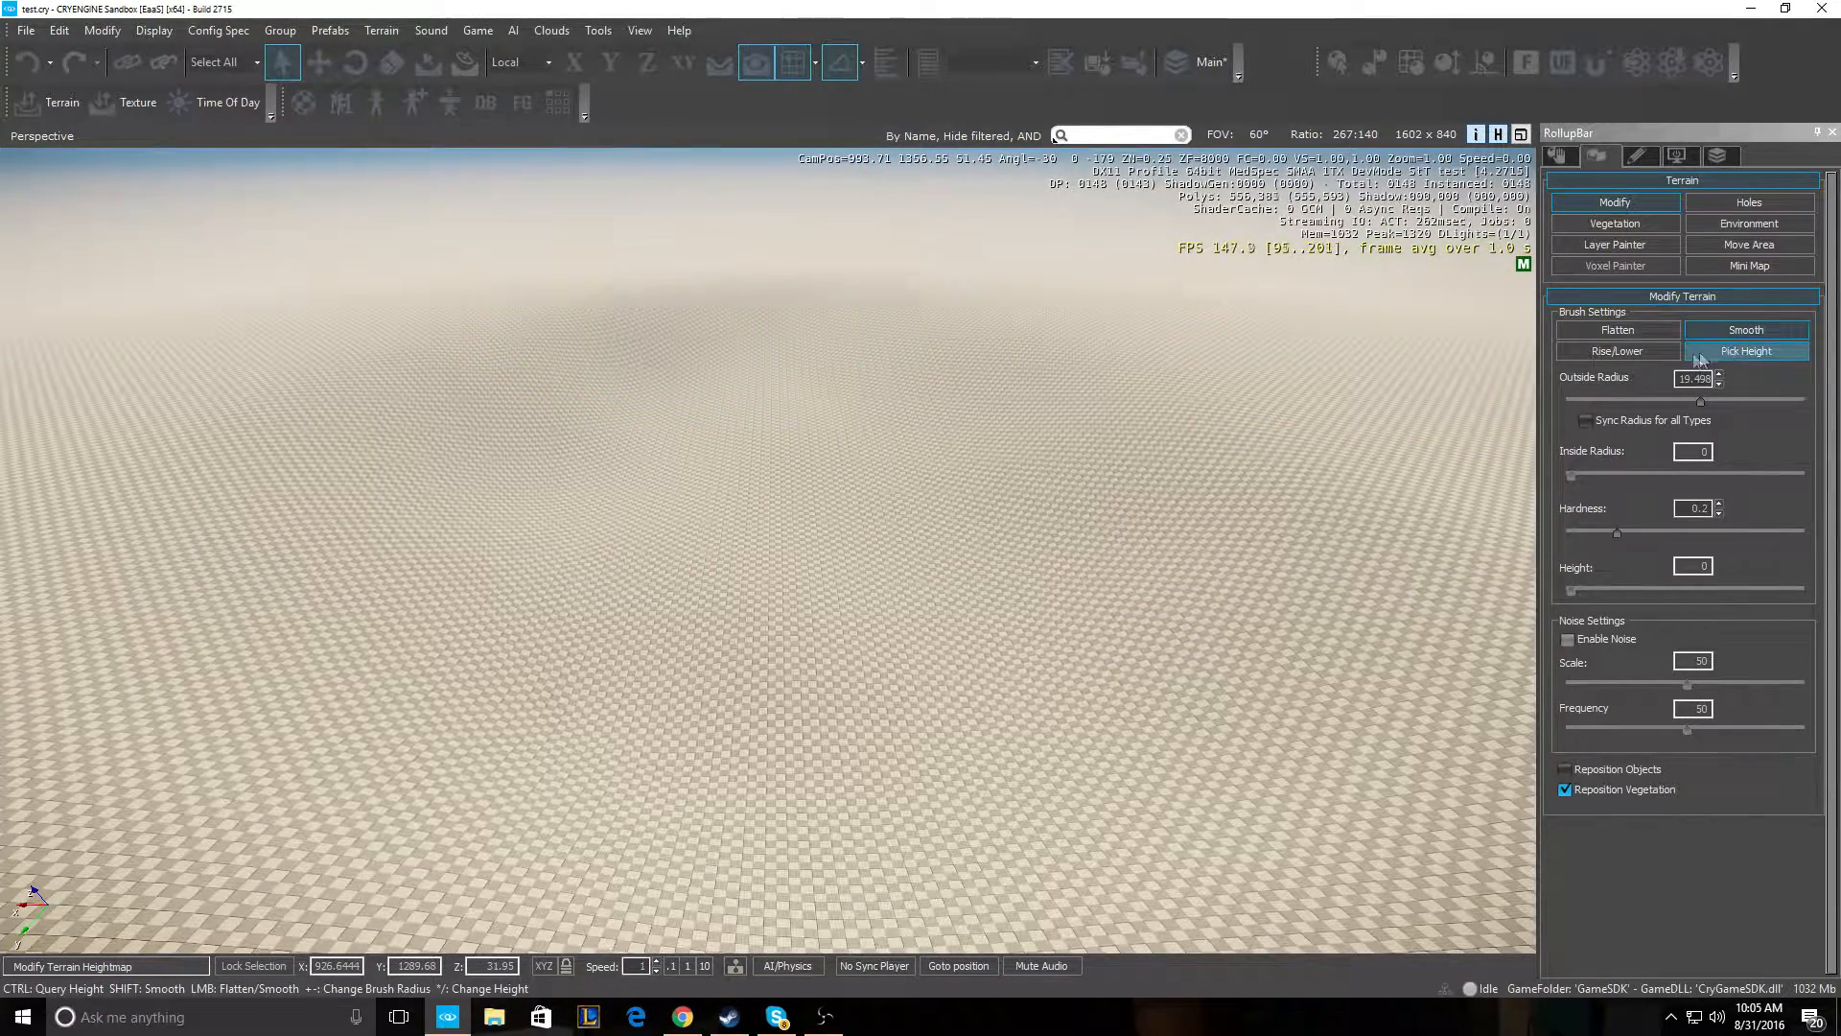
- Start a new WaterVolume object from the RollupBar's Objects > Area list
{"action": "left_click", "coordinate": [1567, 161]}
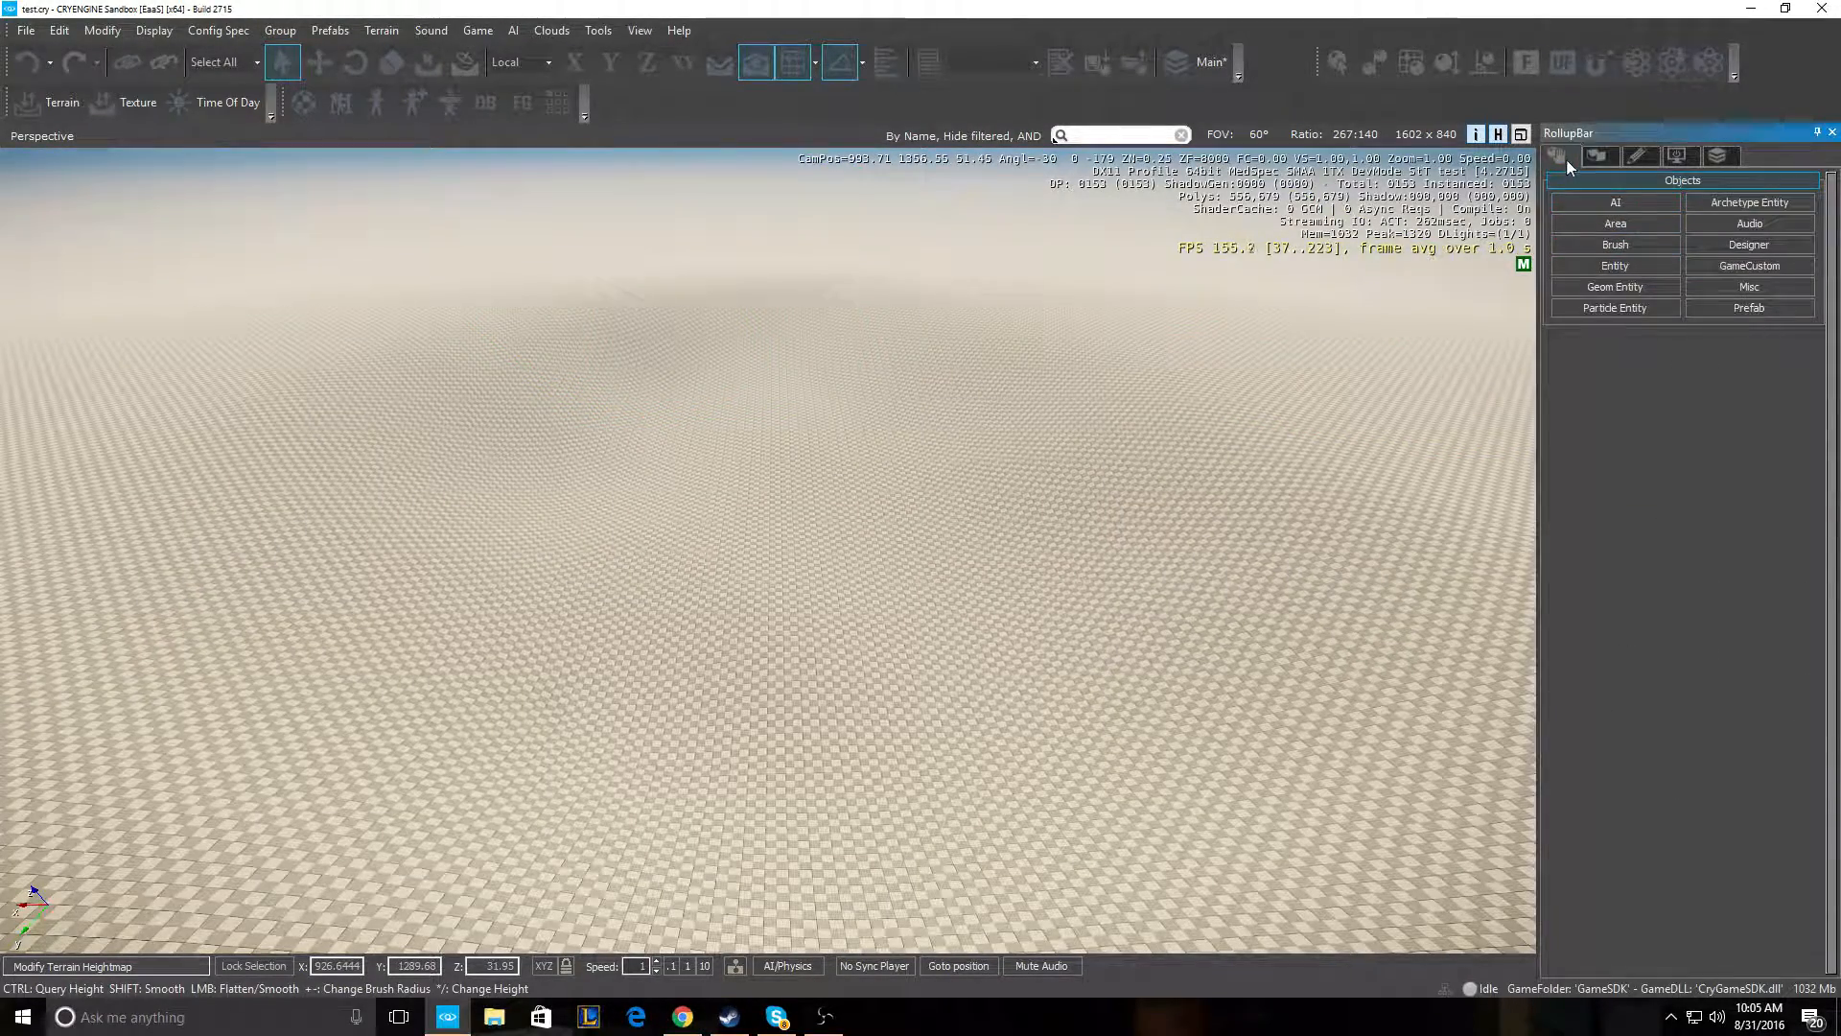
{"action": "left_click", "coordinate": [1630, 227]}
{"action": "left_click", "coordinate": [1749, 446]}
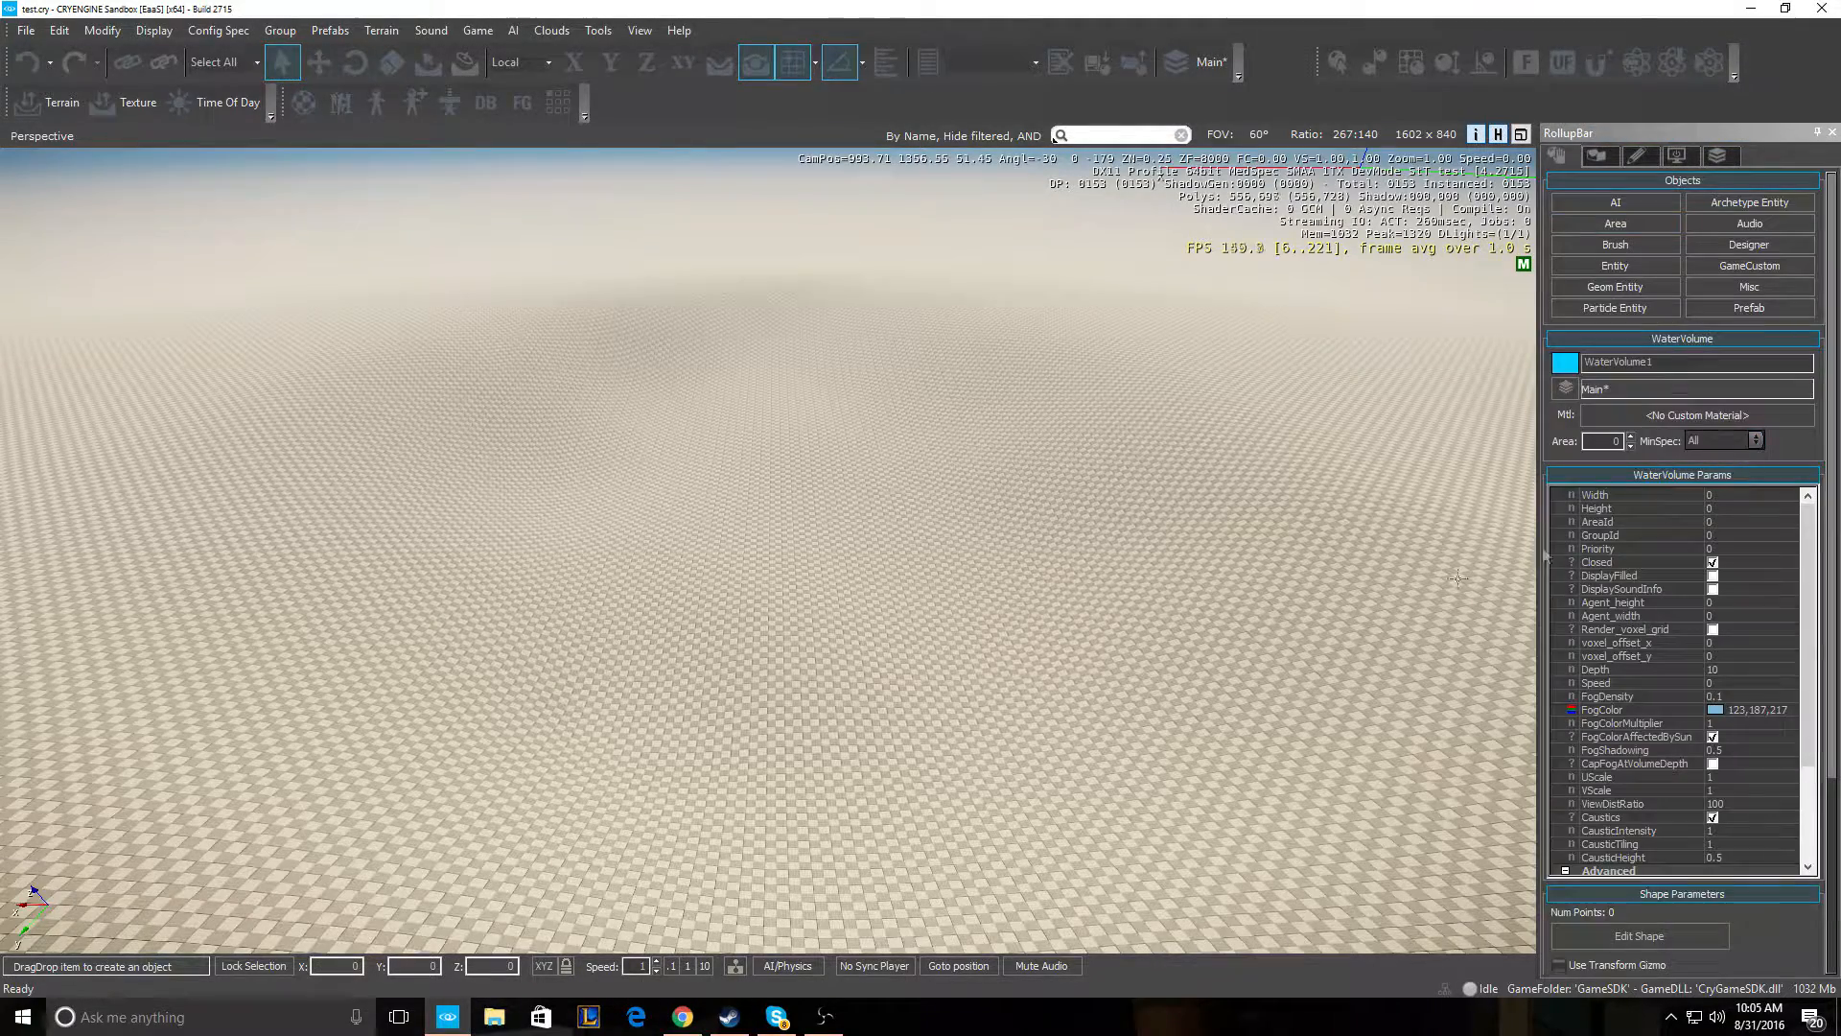
- Fly the camera over the terrain to find a spot for the water
{"action": "right_click_drag", "start_coordinate": [965, 592], "coordinate": [840, 554]}
{"action": "key", "text": "d"}
{"action": "key", "text": "s"}
{"action": "key", "text": "a"}
{"action": "key", "text": "w"}
{"action": "key", "text": "w"}
{"action": "key", "text": "a"}
{"action": "key", "text": "s"}
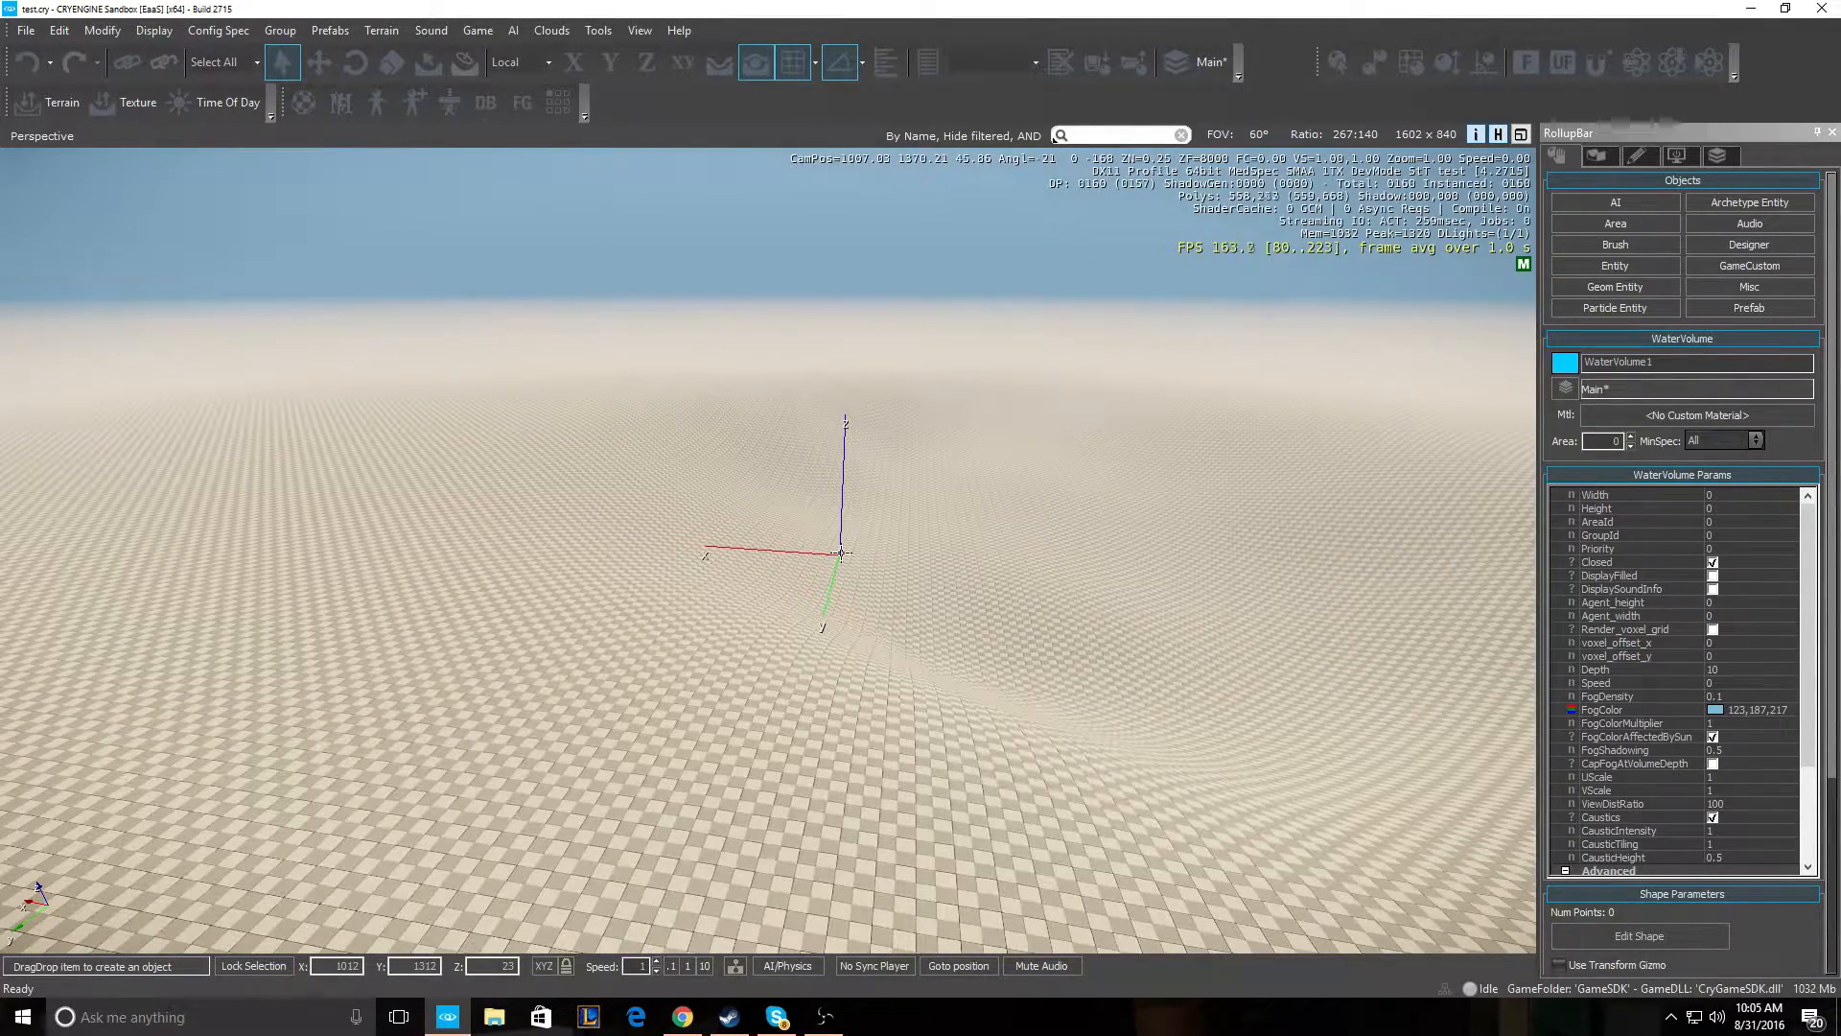
{"action": "key", "text": "d"}
{"action": "right_click_drag", "start_coordinate": [756, 579], "coordinate": [768, 581]}
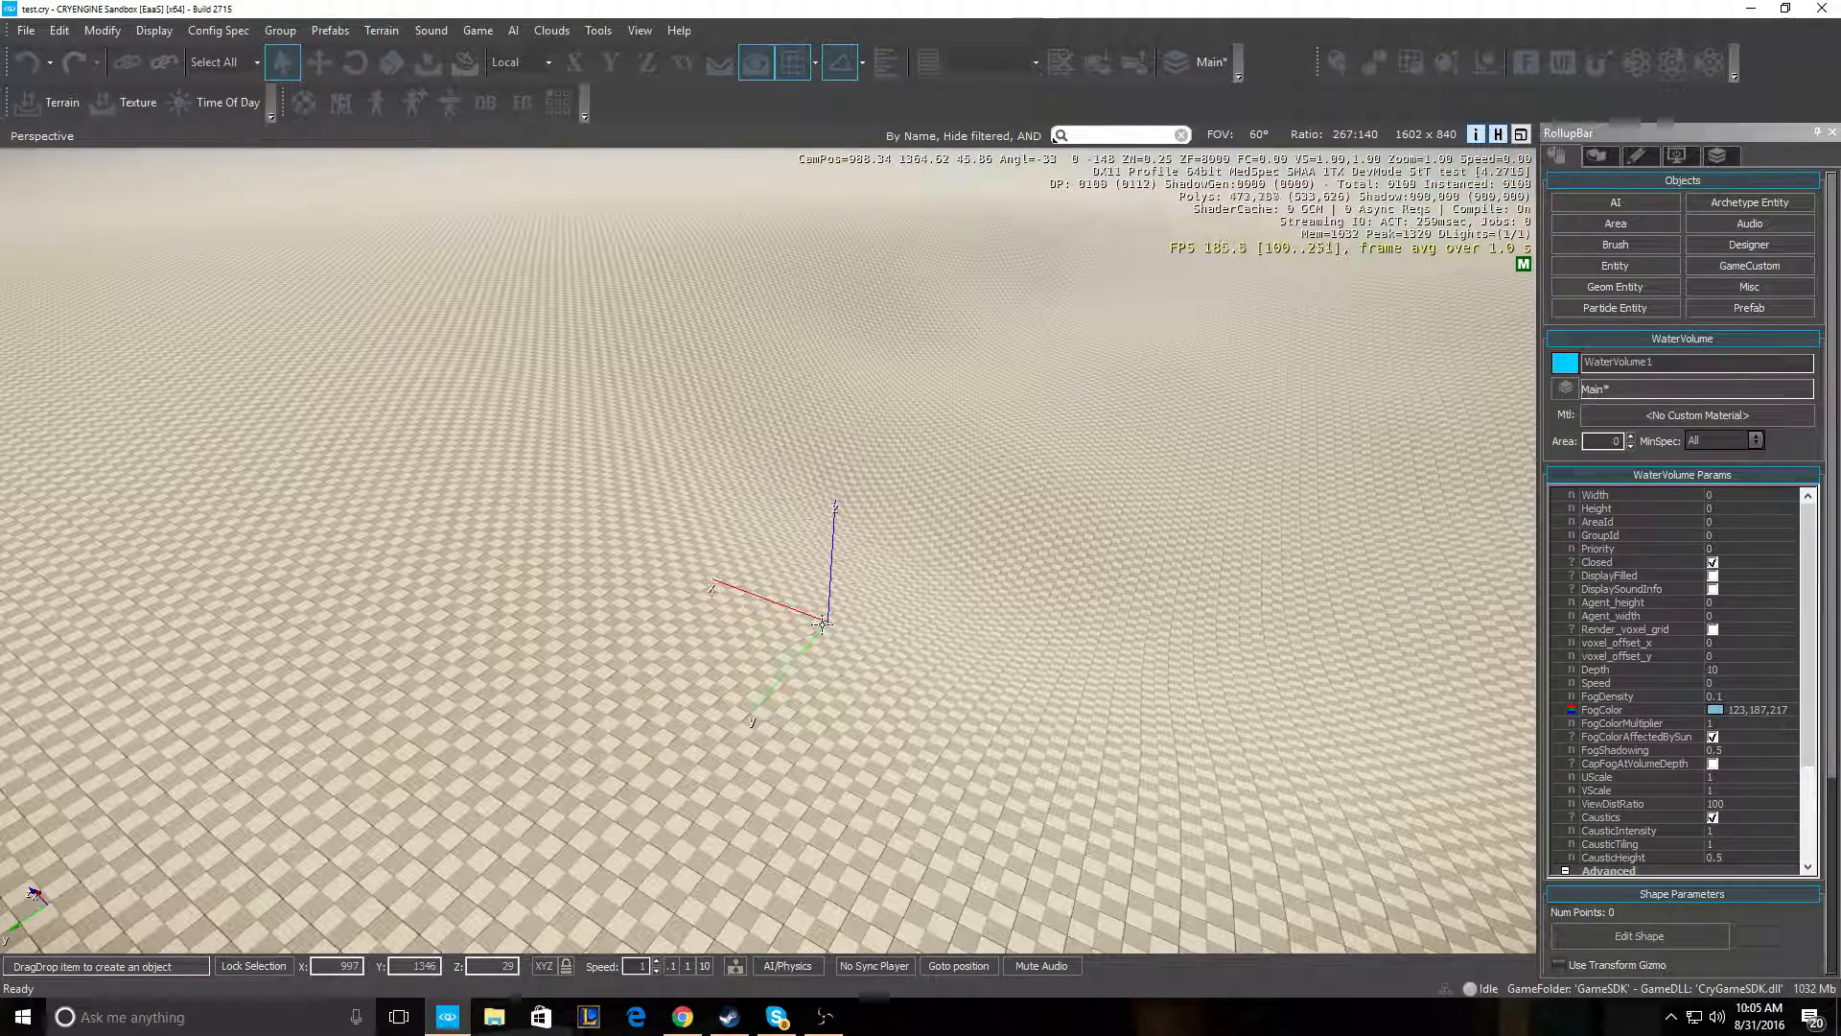
- Place the first four points of the WaterVolume1 outline over the terrain
{"action": "key", "text": "s"}
{"action": "right_click_drag", "start_coordinate": [662, 491], "coordinate": [689, 436]}
{"action": "key", "text": "w"}
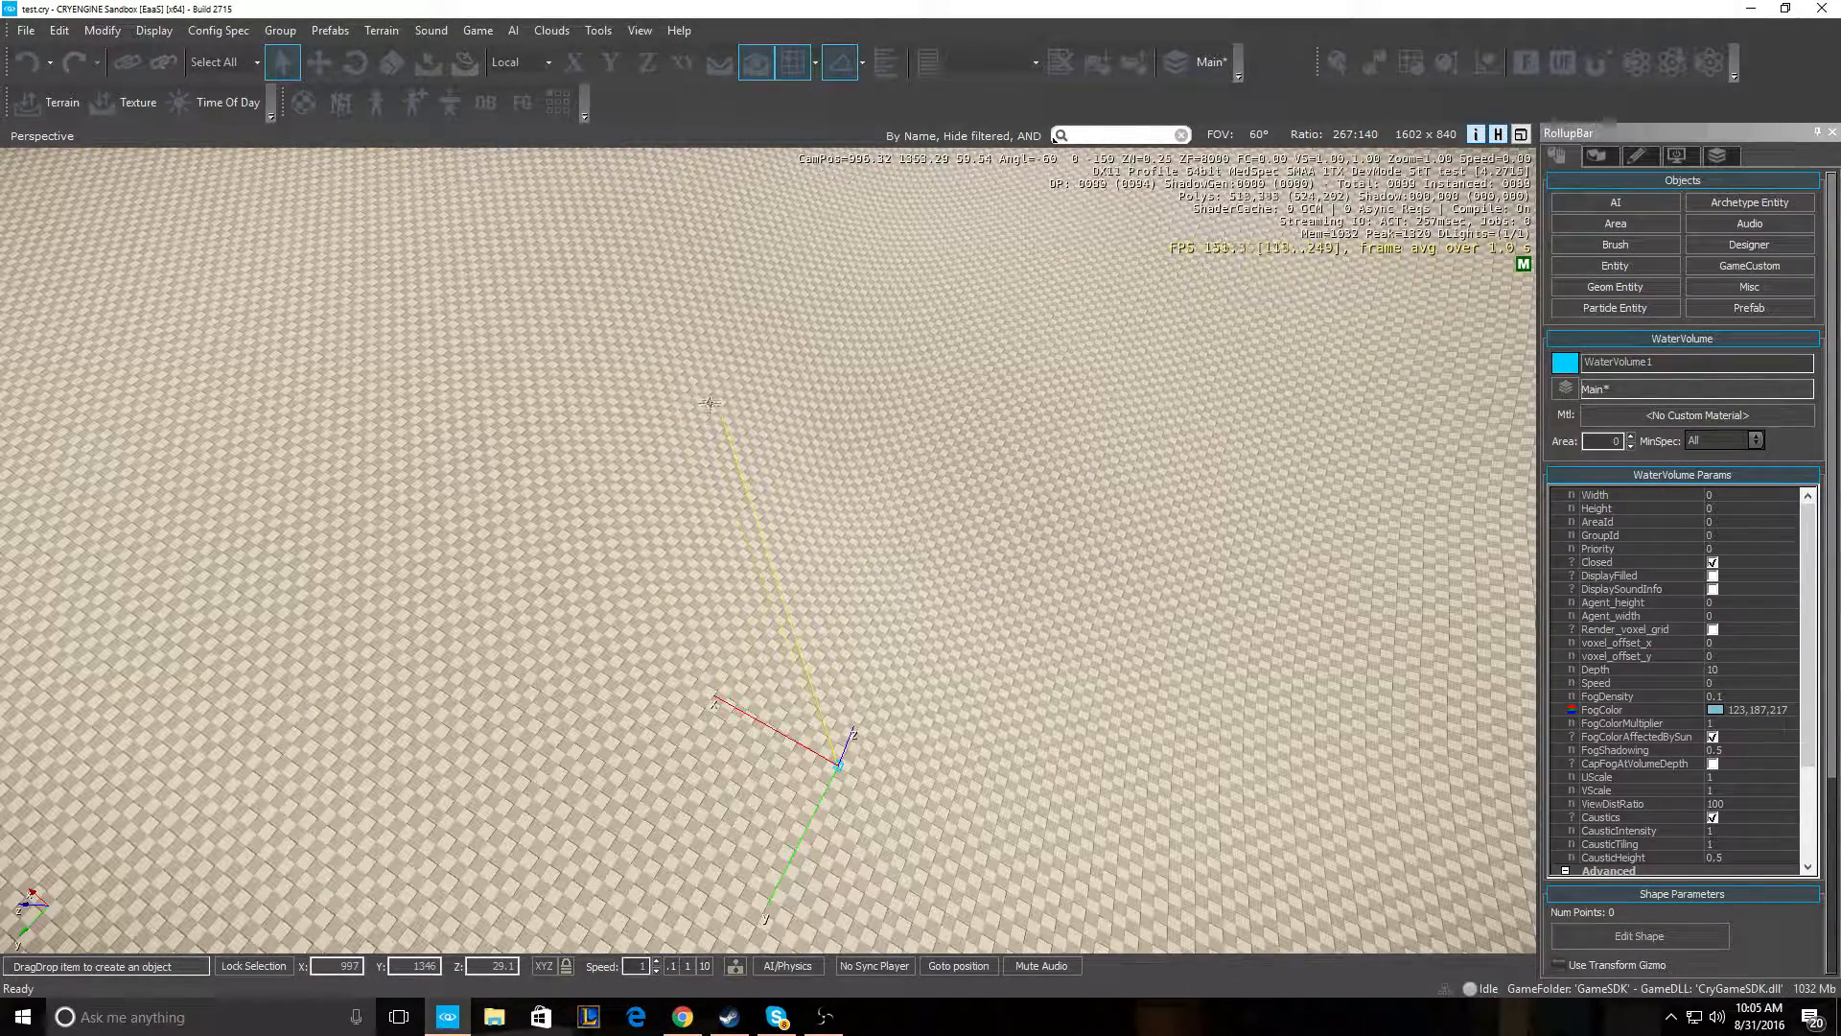
{"action": "left_click", "coordinate": [613, 399]}
{"action": "mouse_move", "coordinate": [611, 332]}
{"action": "right_mouse_down"}
{"action": "mouse_move", "coordinate": [614, 309]}
{"action": "mouse_move", "coordinate": [625, 329]}
{"action": "right_mouse_up"}
{"action": "key", "text": "a"}
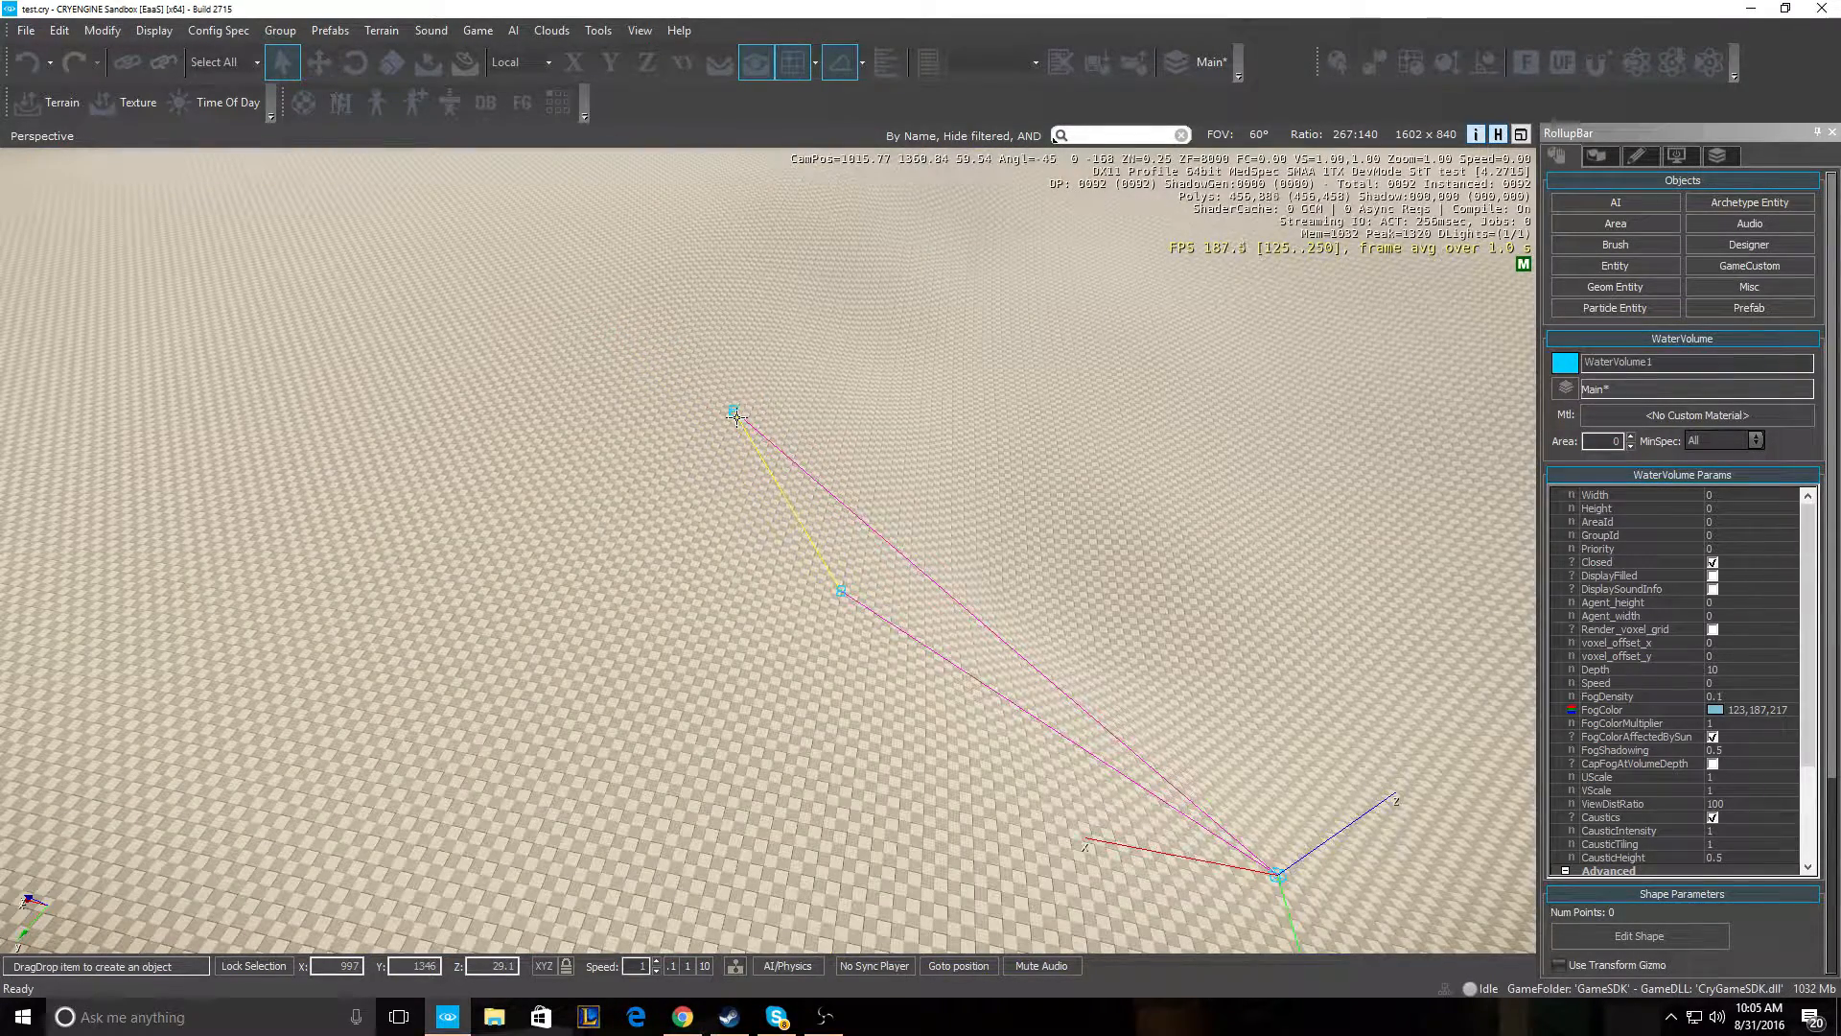
{"action": "left_click", "coordinate": [739, 398]}
{"action": "right_click_drag", "start_coordinate": [740, 398], "coordinate": [741, 370]}
{"action": "left_click", "coordinate": [831, 269]}
{"action": "left_click", "coordinate": [1081, 234]}
- Add the remaining points and close the outline into a nine-point shape
{"action": "key", "text": "d"}
{"action": "right_click_drag", "start_coordinate": [1356, 286], "coordinate": [1329, 281]}
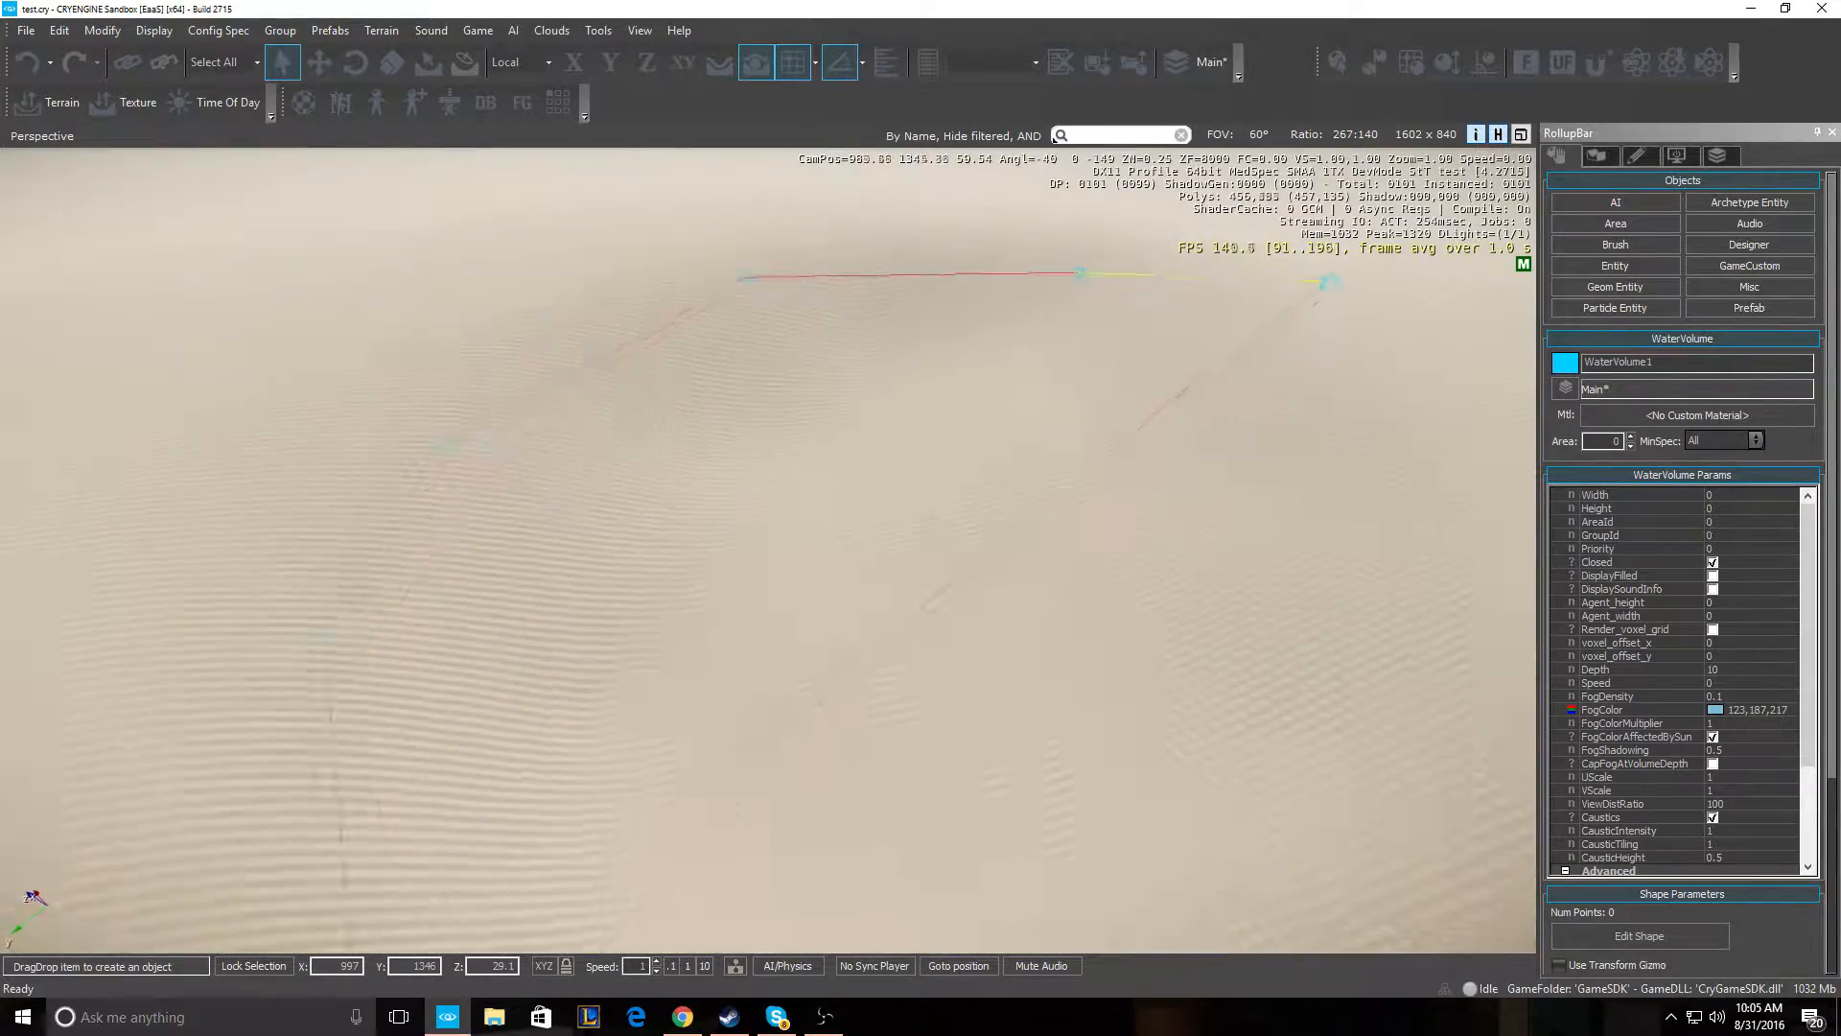
{"action": "key", "text": "s"}
{"action": "left_click", "coordinate": [1113, 410]}
{"action": "left_click", "coordinate": [1050, 662]}
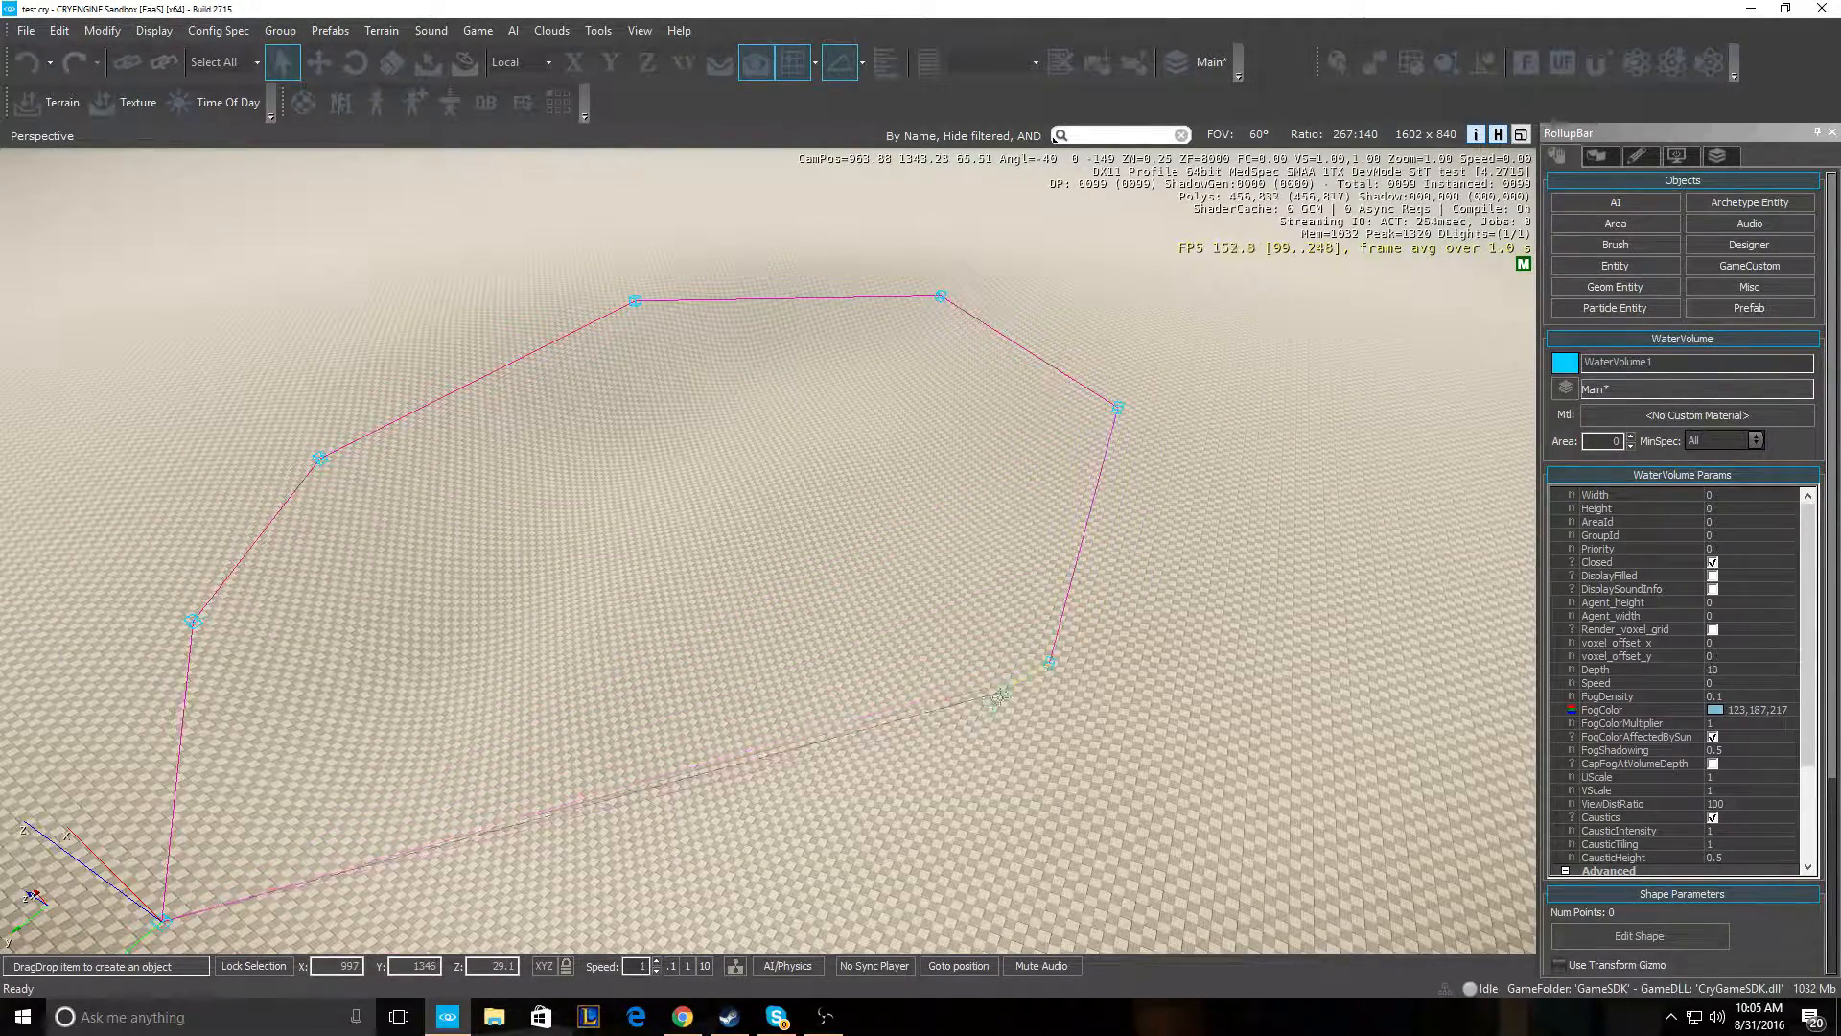
{"action": "key", "text": "s"}
{"action": "right_click_drag", "start_coordinate": [912, 723], "coordinate": [905, 732]}
{"action": "key", "text": "w"}
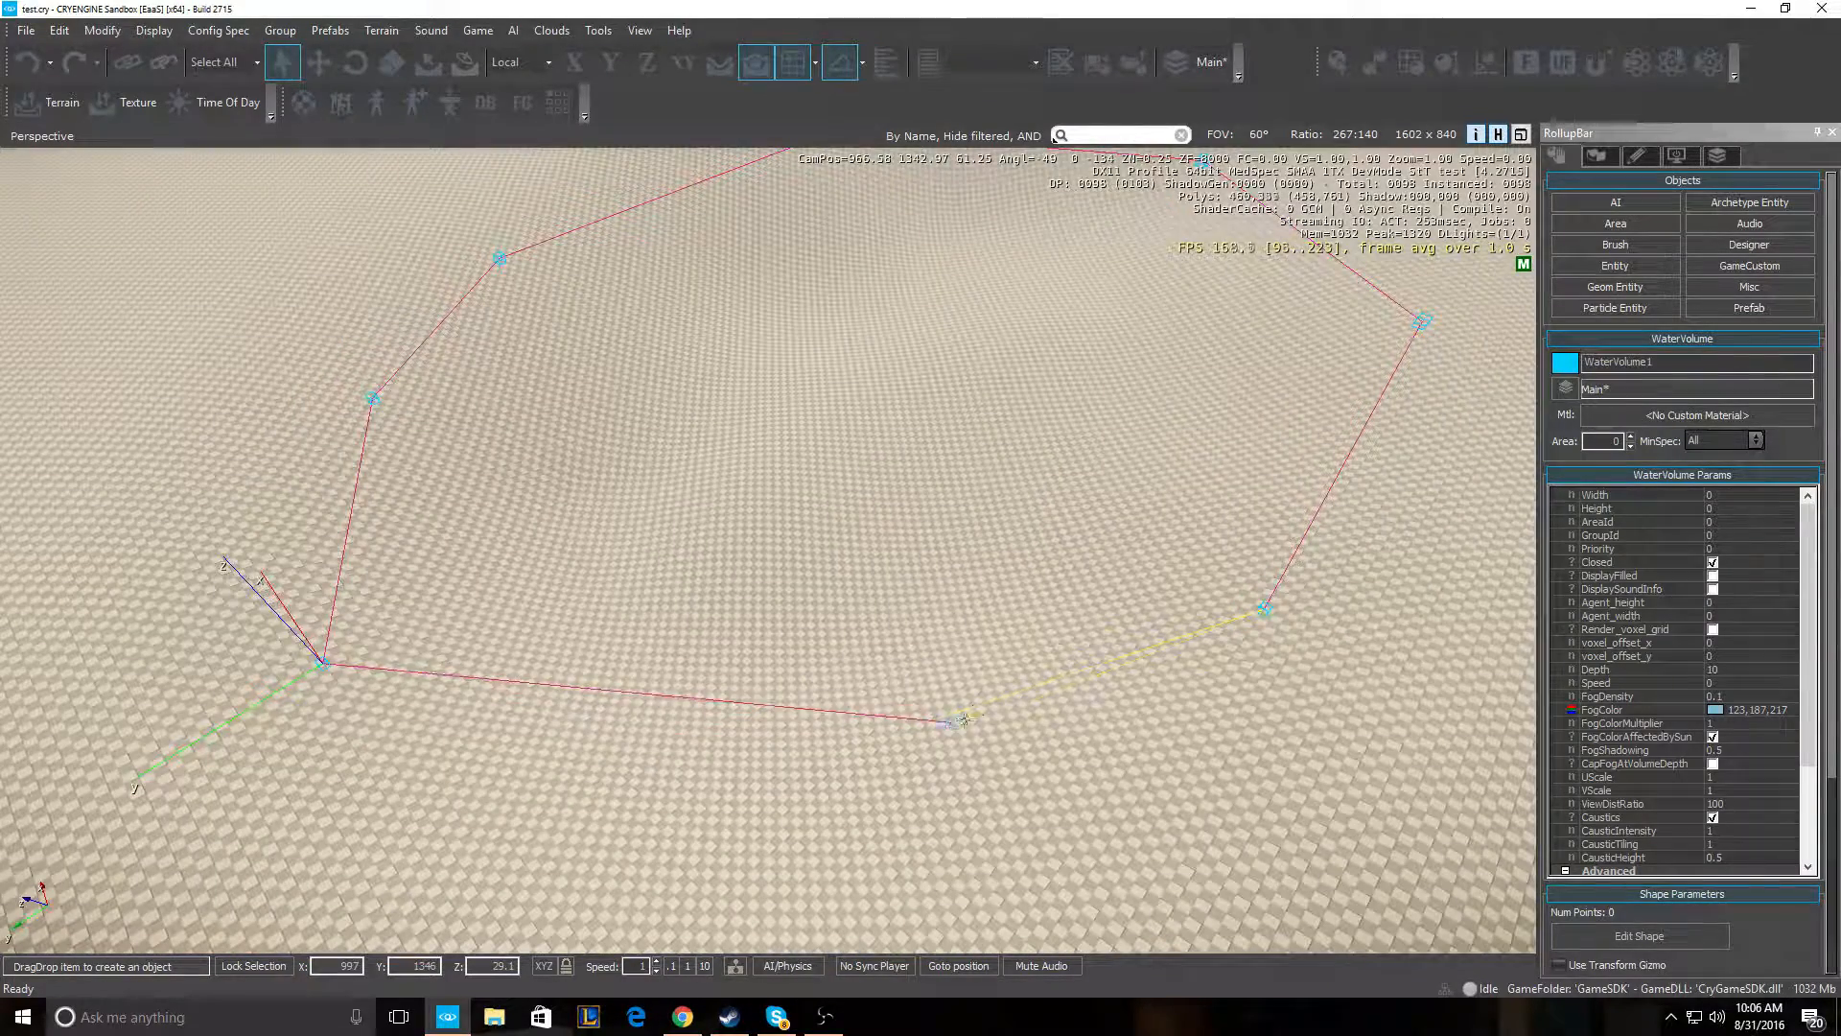
{"action": "left_click", "coordinate": [925, 721]}
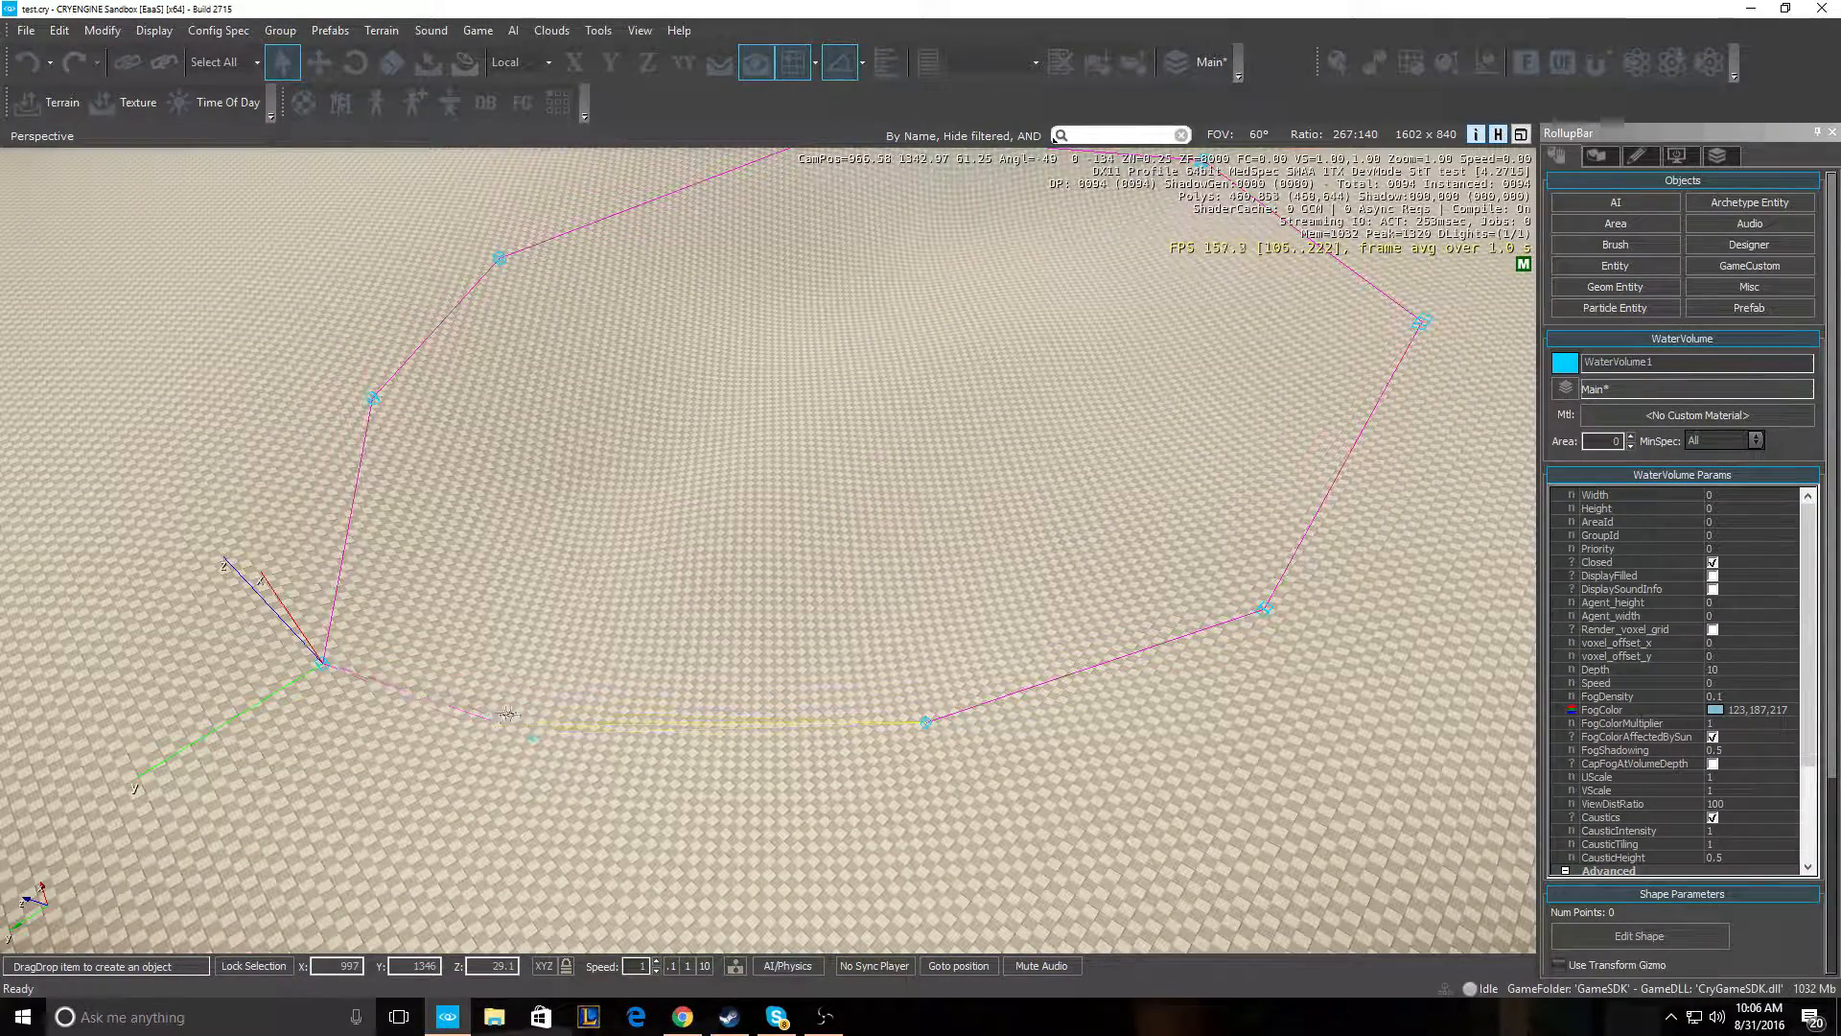
{"action": "double_click", "coordinate": [514, 739]}
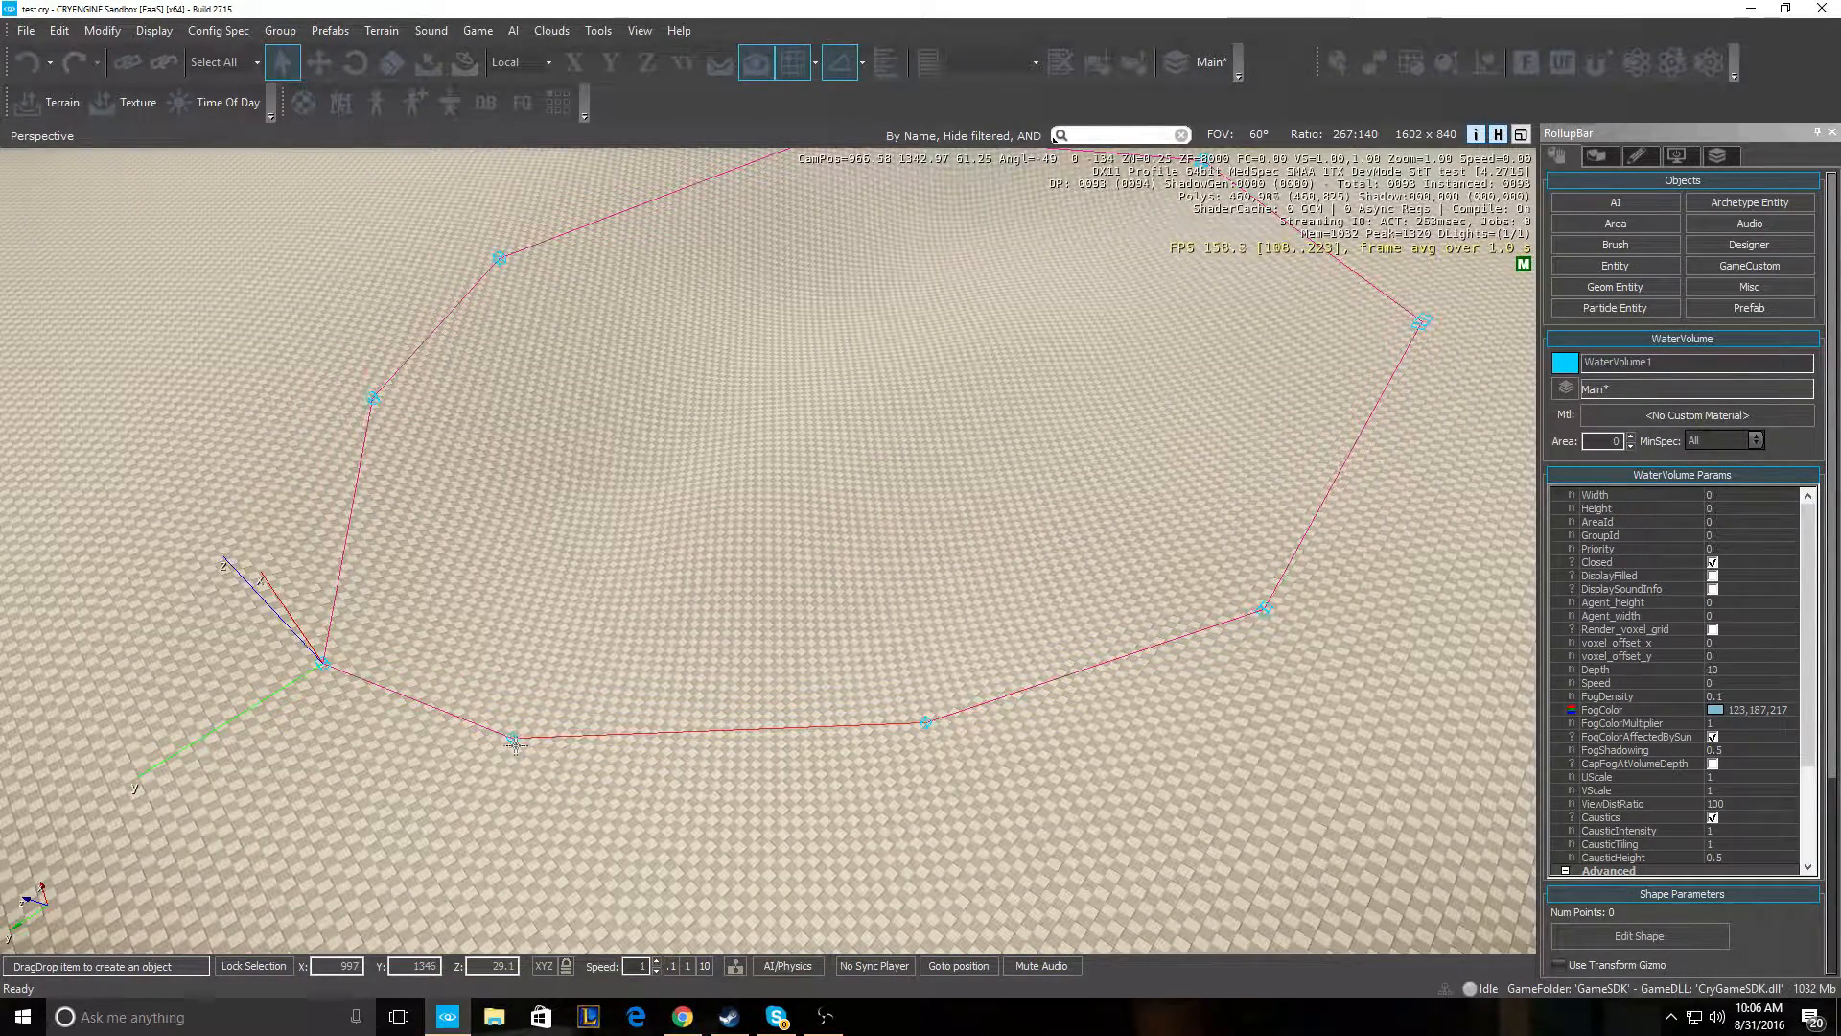
{"action": "left_click", "coordinate": [324, 662]}
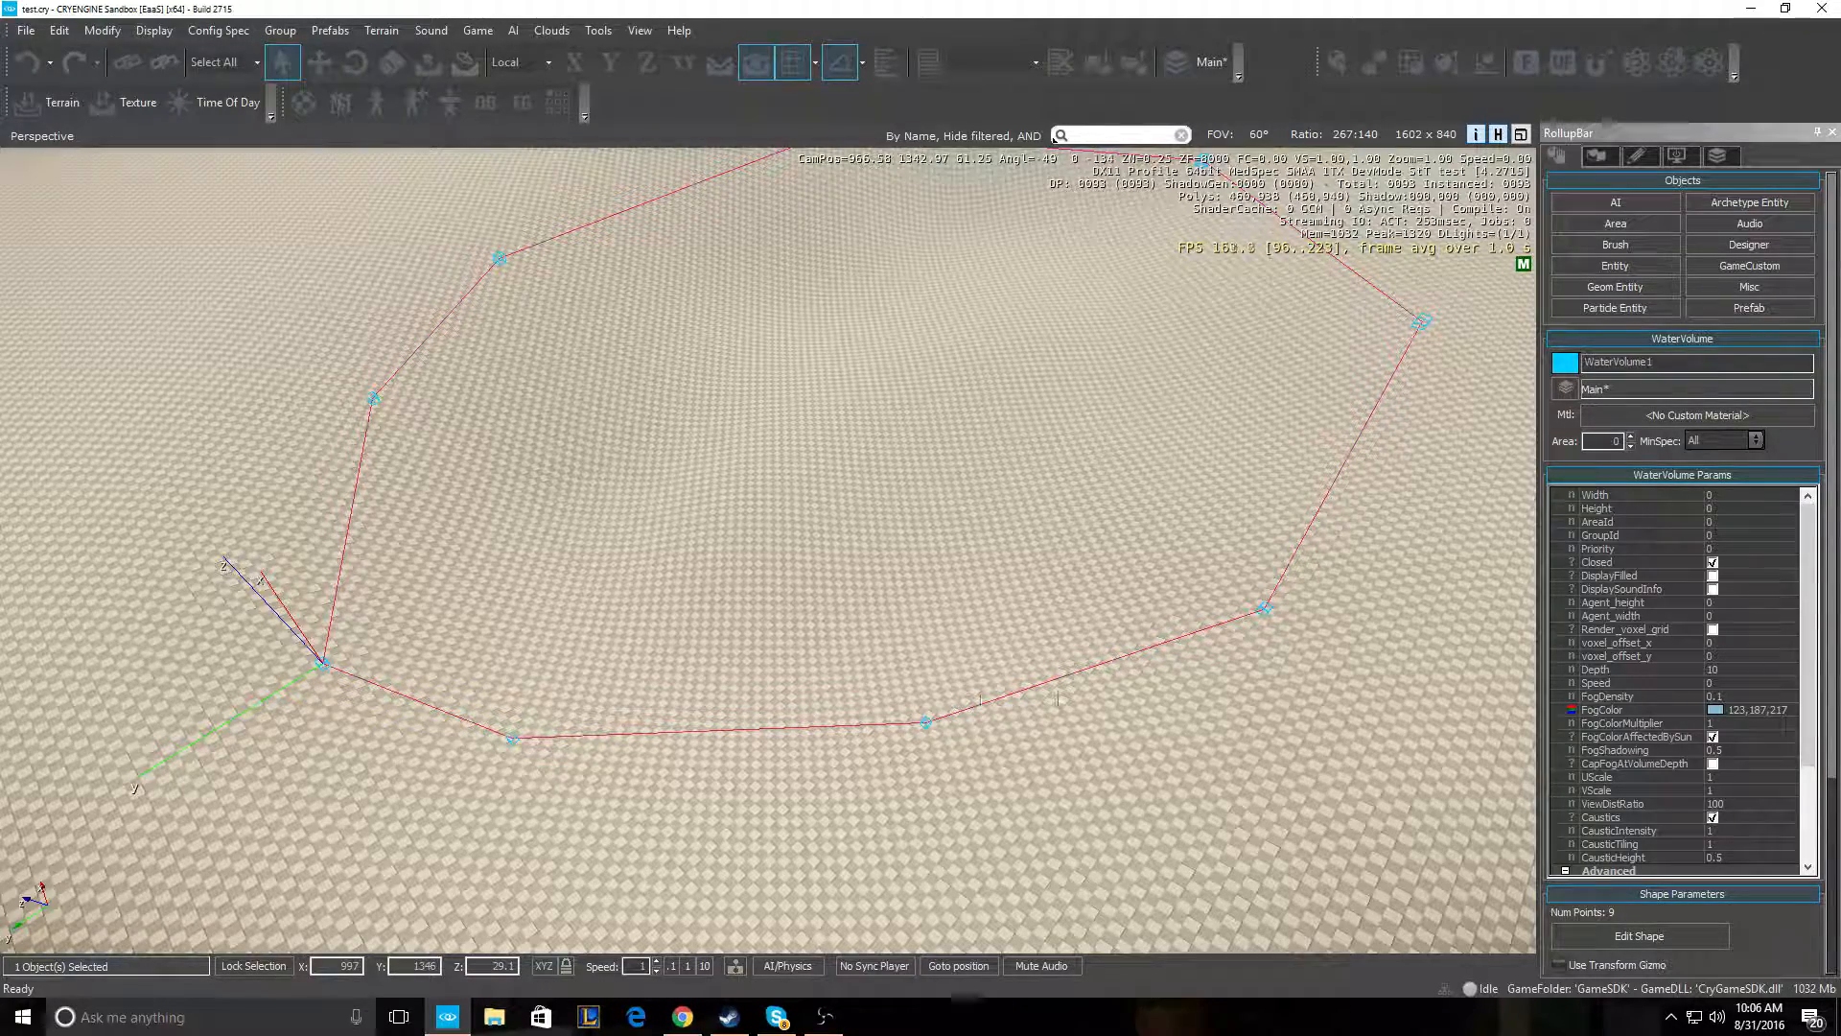
{"action": "key", "text": "w"}
{"action": "right_click_drag", "start_coordinate": [480, 628], "coordinate": [878, 388]}
- Assign materials/water/watervolumes/water_forest_a to the water volume
{"action": "key", "text": "s"}
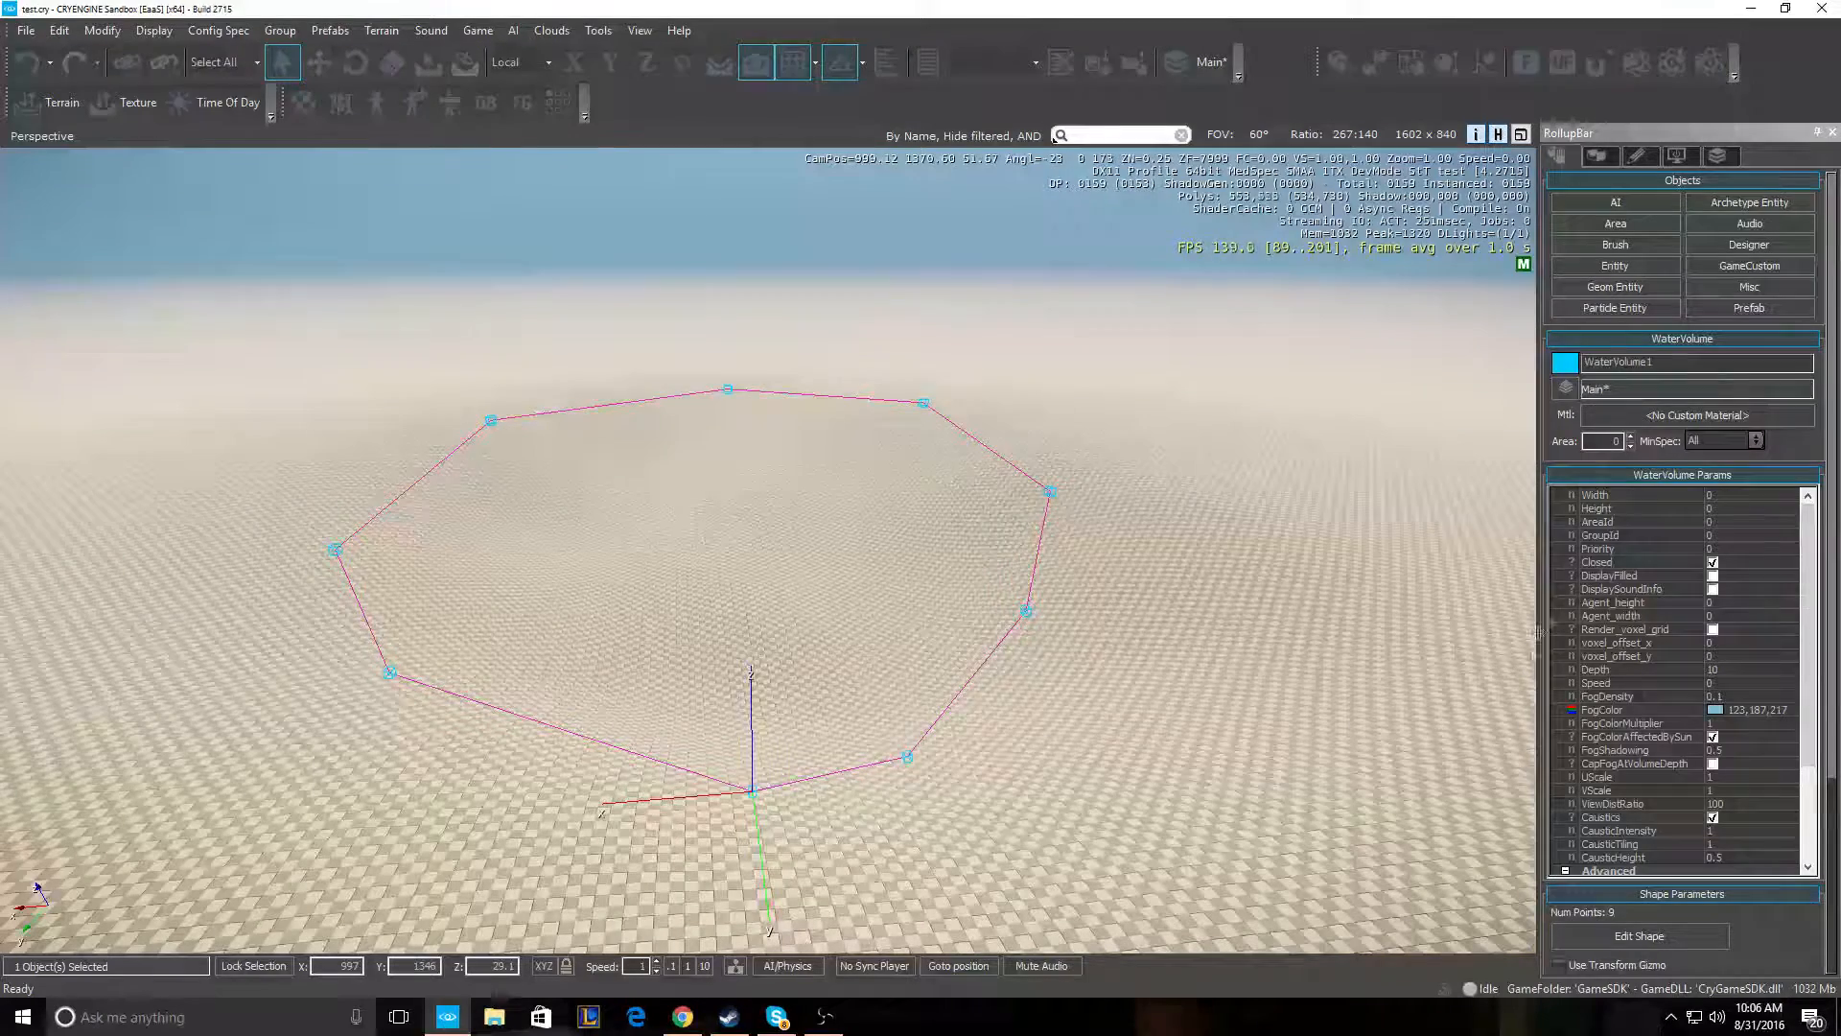
{"action": "left_click", "coordinate": [1654, 416]}
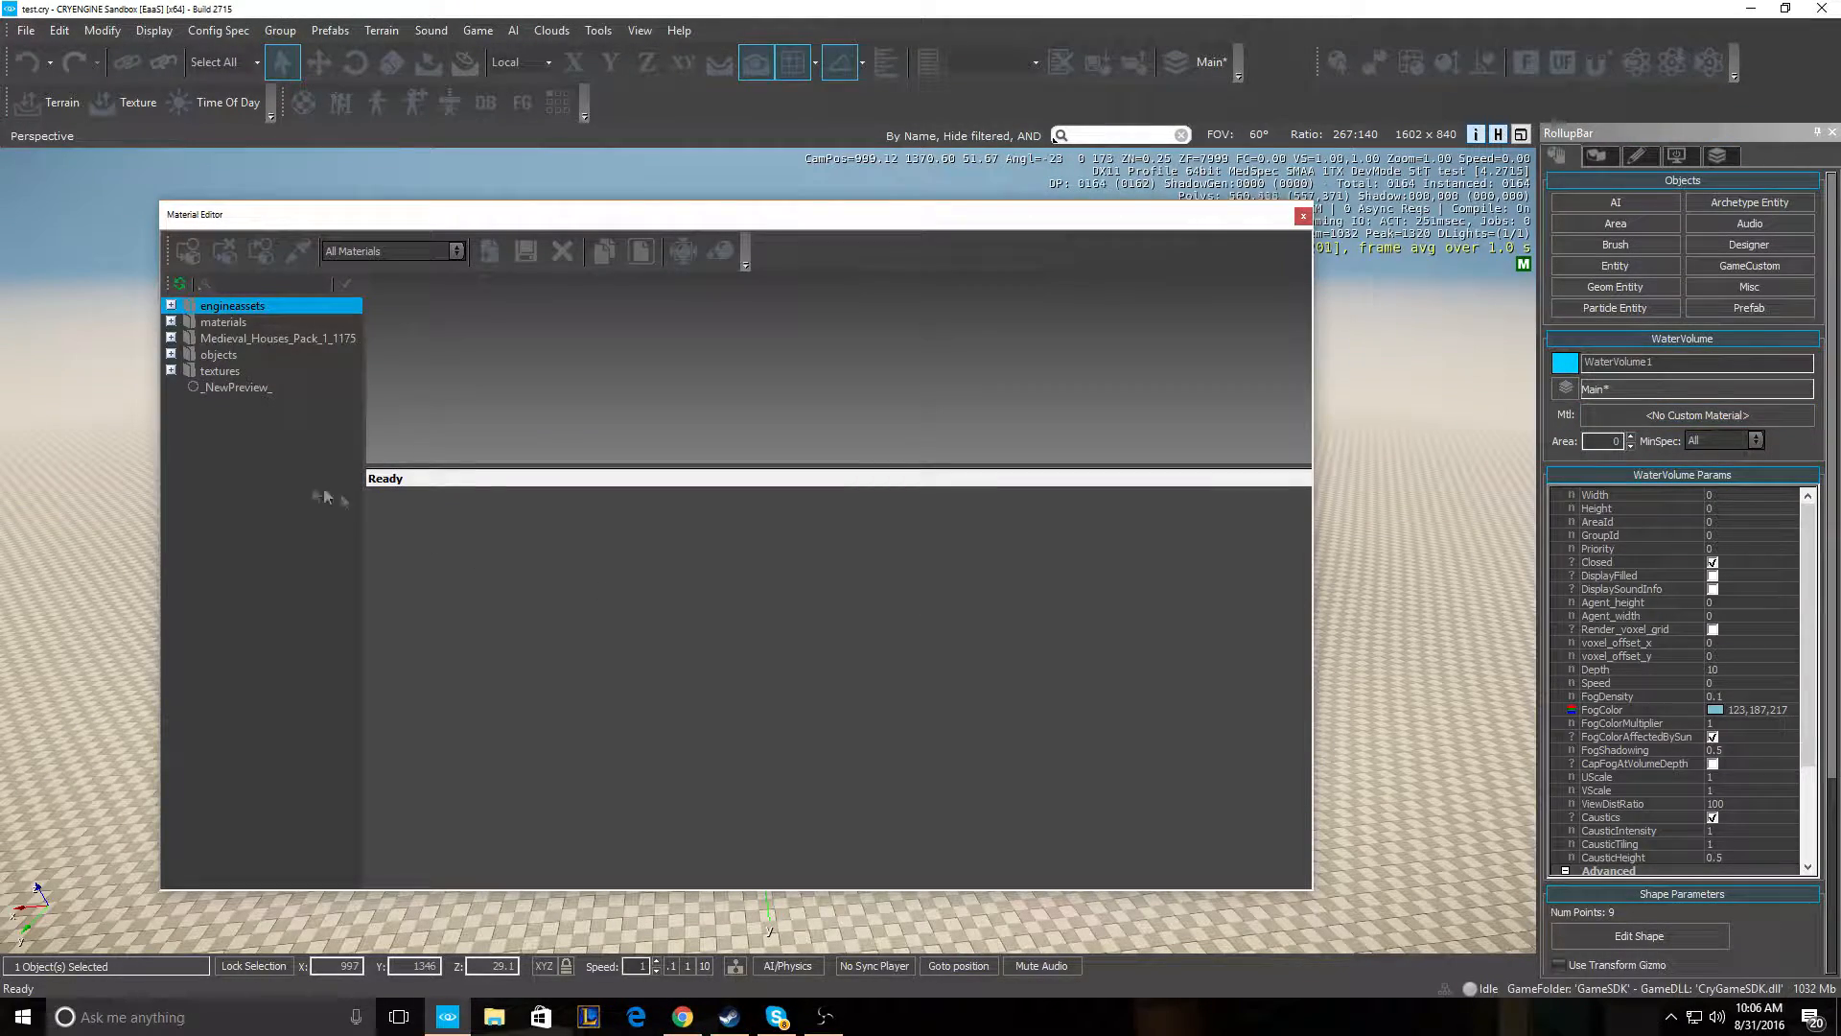
{"action": "double_click", "coordinate": [176, 323]}
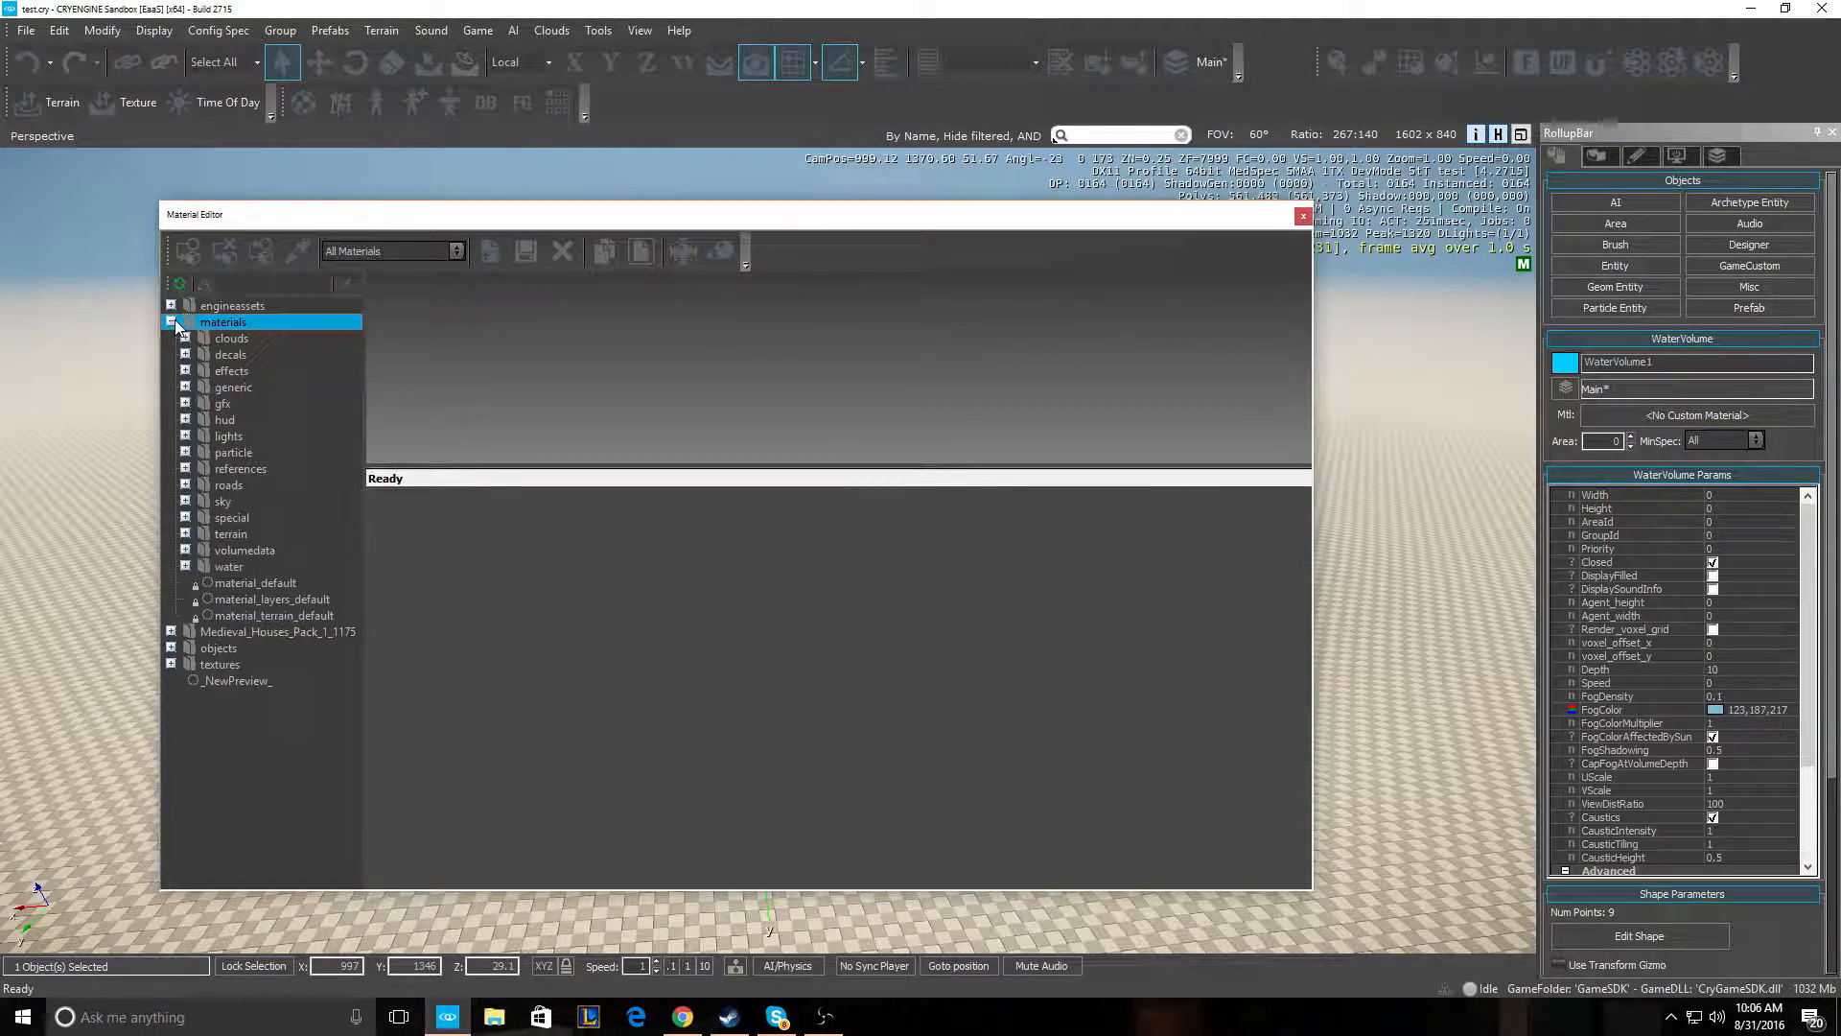
{"action": "left_click", "coordinate": [186, 565]}
{"action": "left_click", "coordinate": [200, 600]}
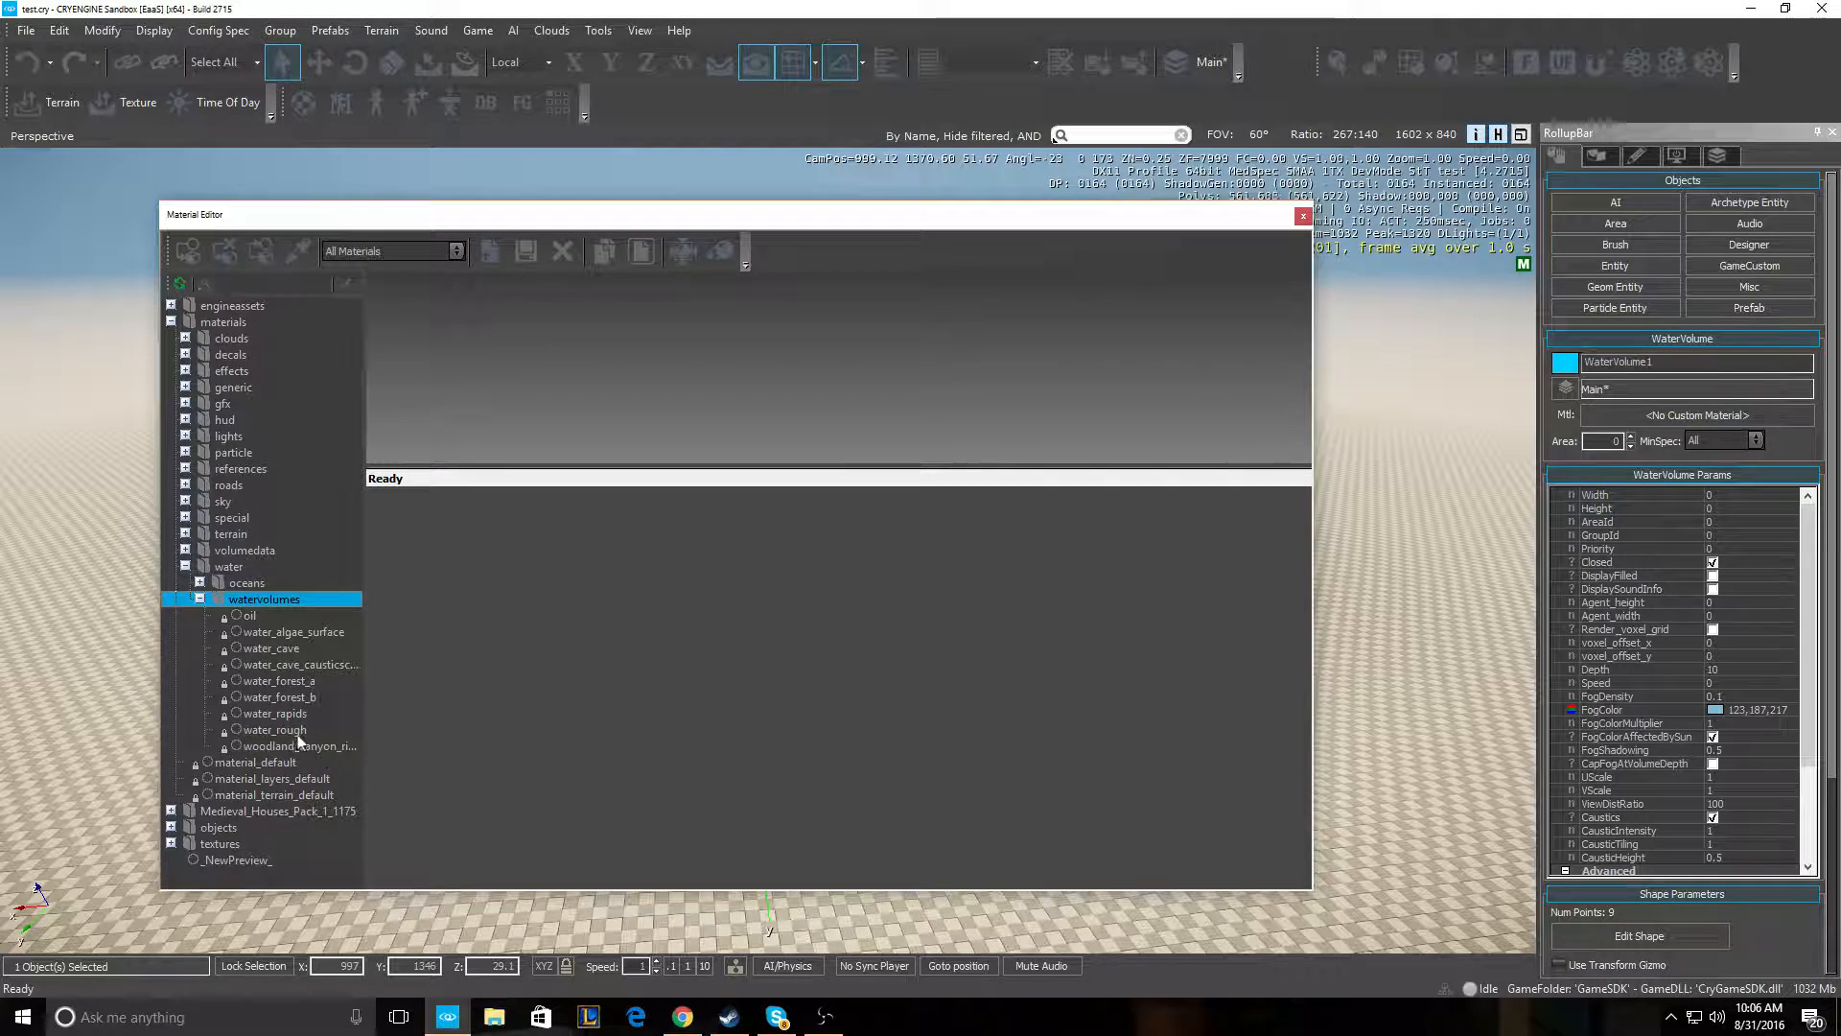
{"action": "left_click", "coordinate": [249, 682]}
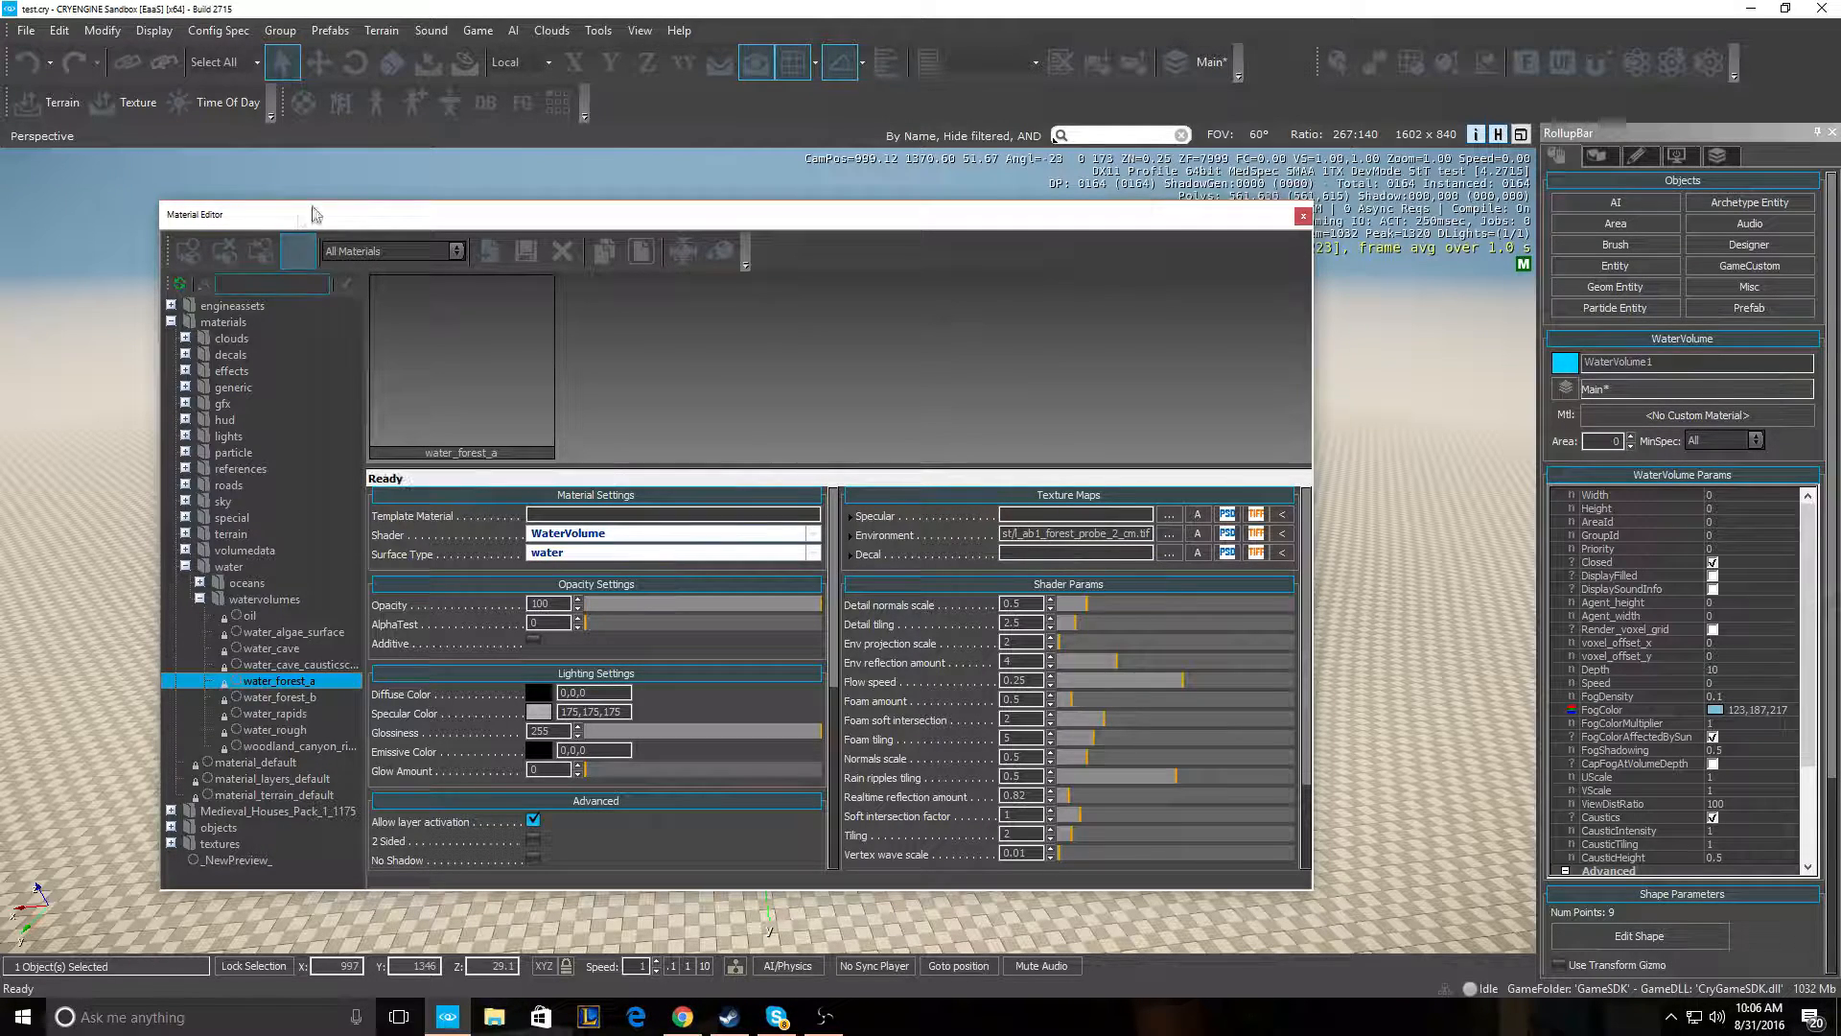
{"action": "left_click", "coordinate": [196, 257]}
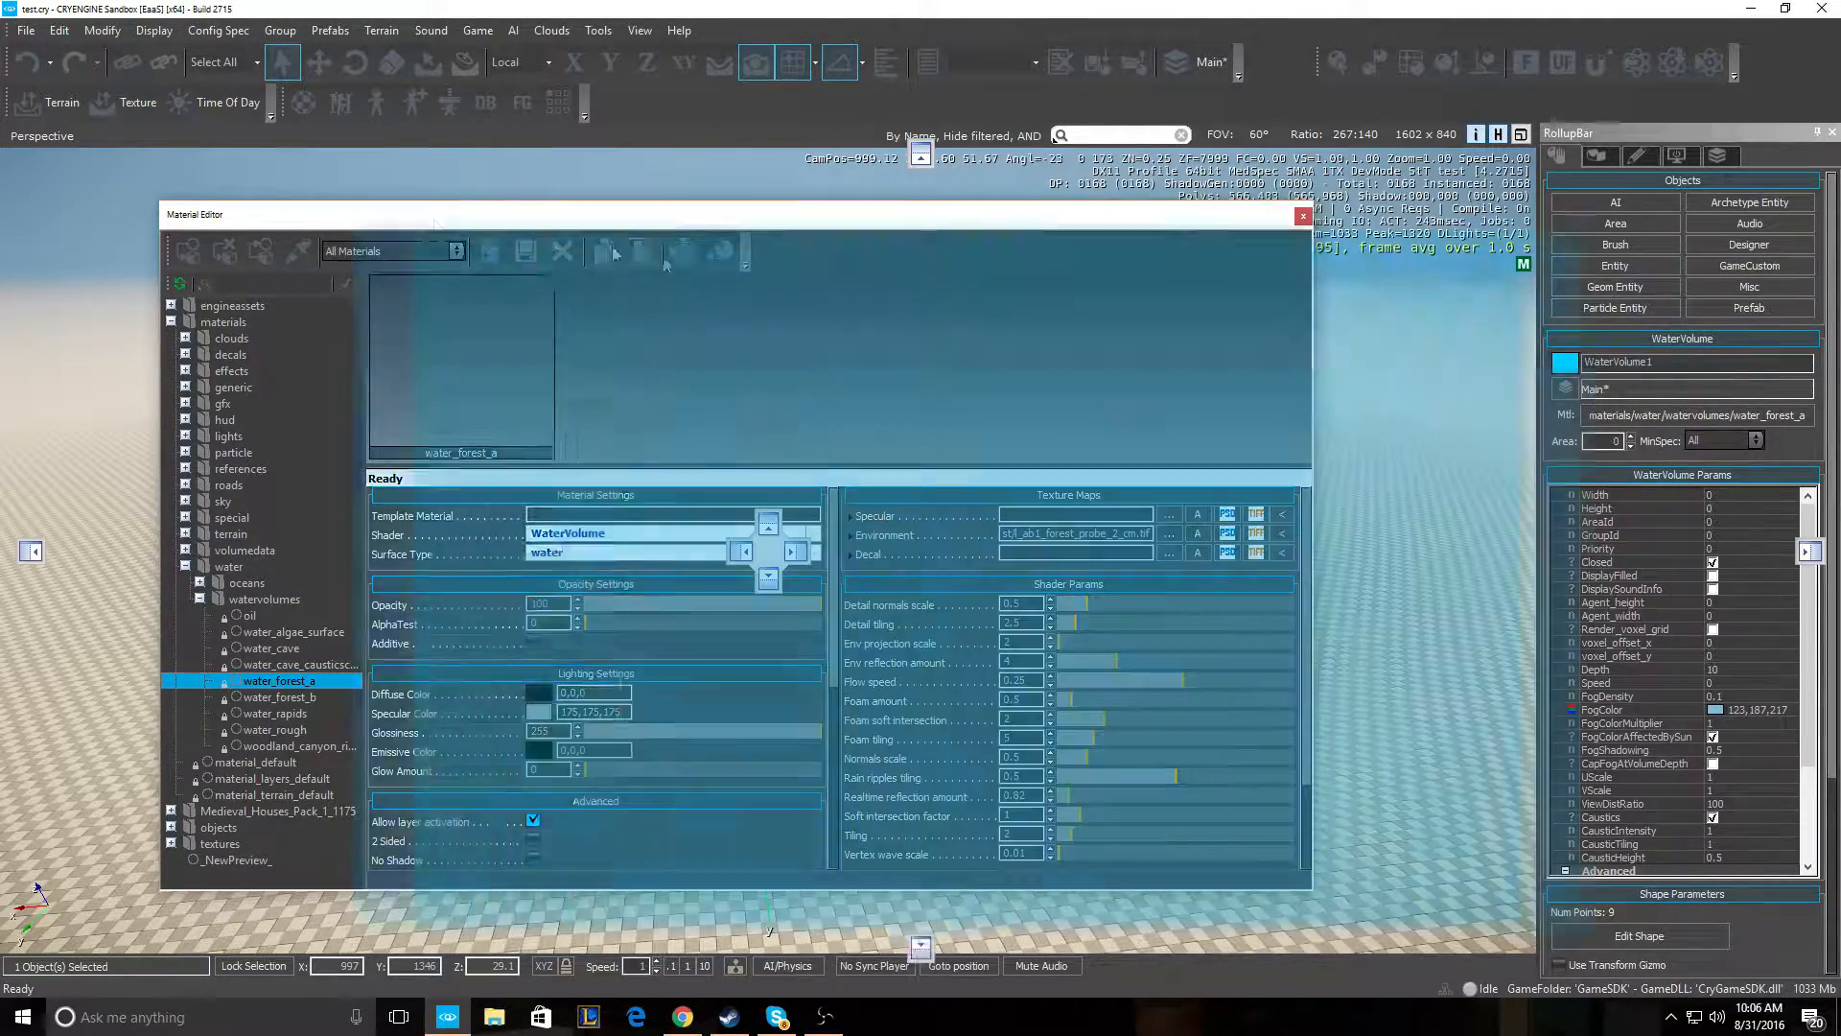
- Inspect the water from just above its surface, then close the Material Editor
{"action": "left_click_drag", "start_coordinate": [384, 215], "coordinate": [842, 403]}
{"action": "key", "text": "w"}
{"action": "right_click_drag", "start_coordinate": [361, 467], "coordinate": [253, 465]}
{"action": "key", "text": "a"}
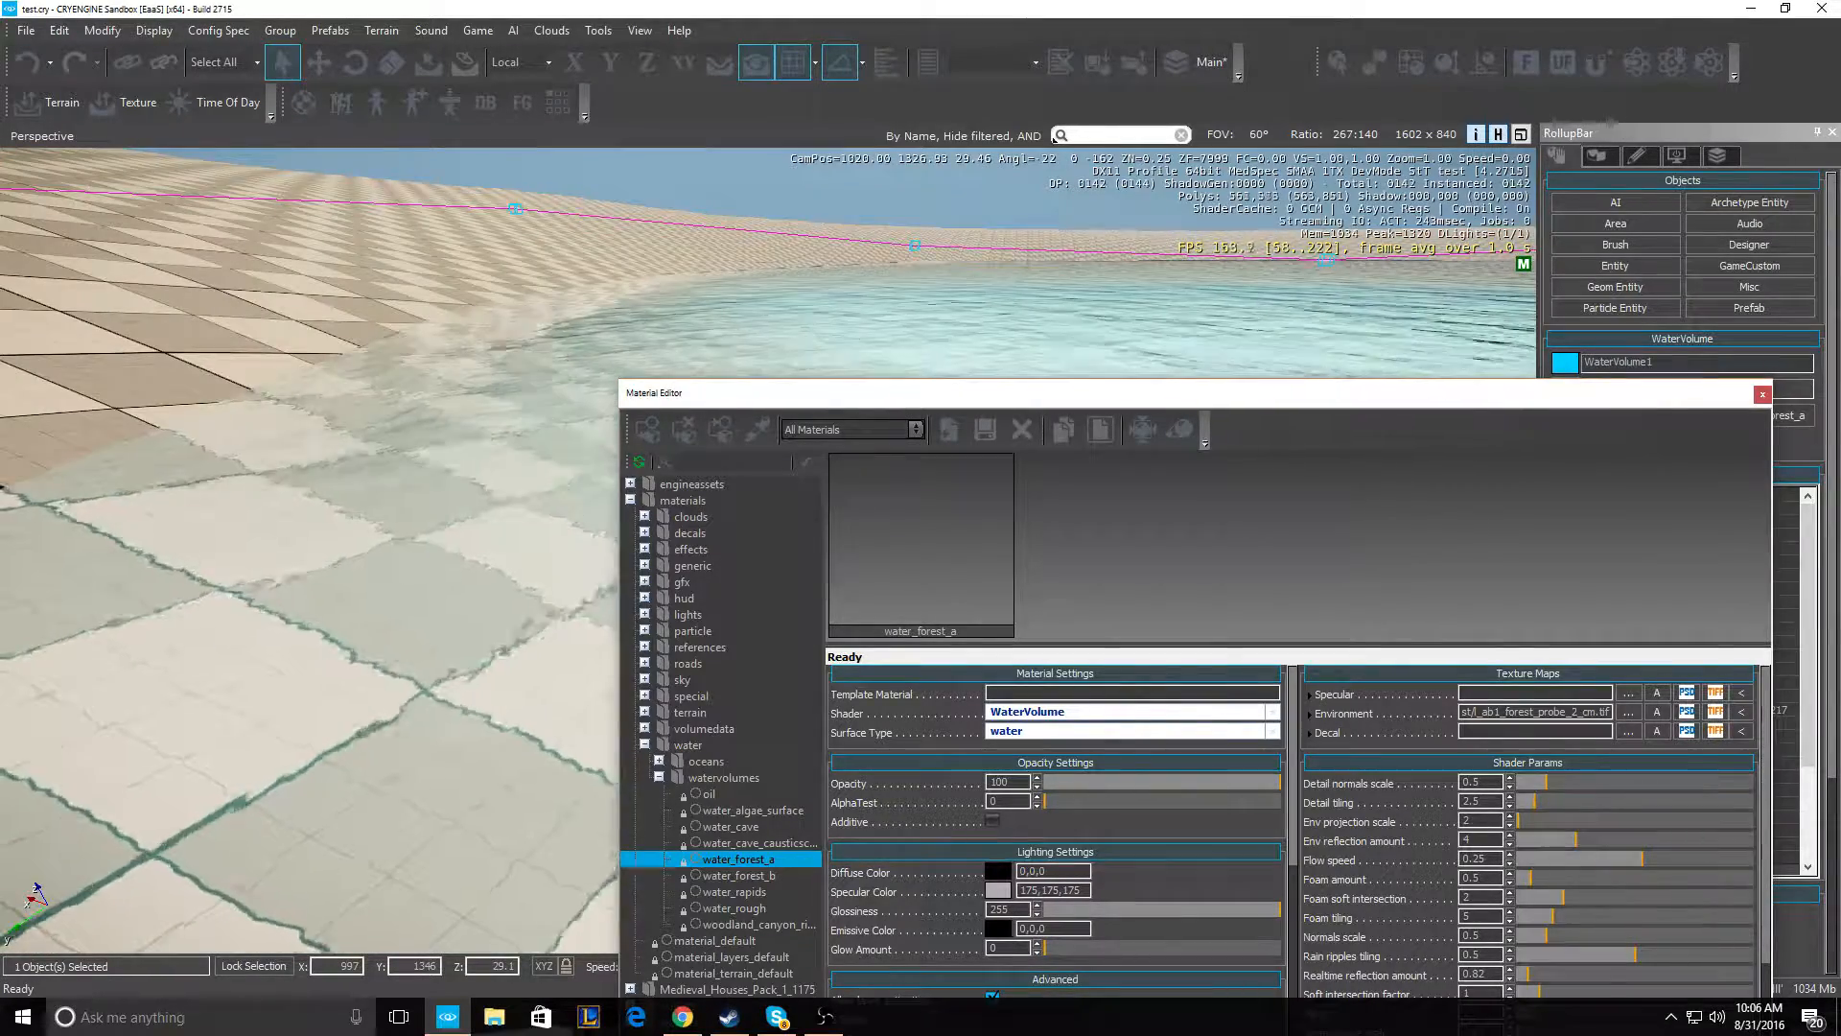
{"action": "key", "text": "s"}
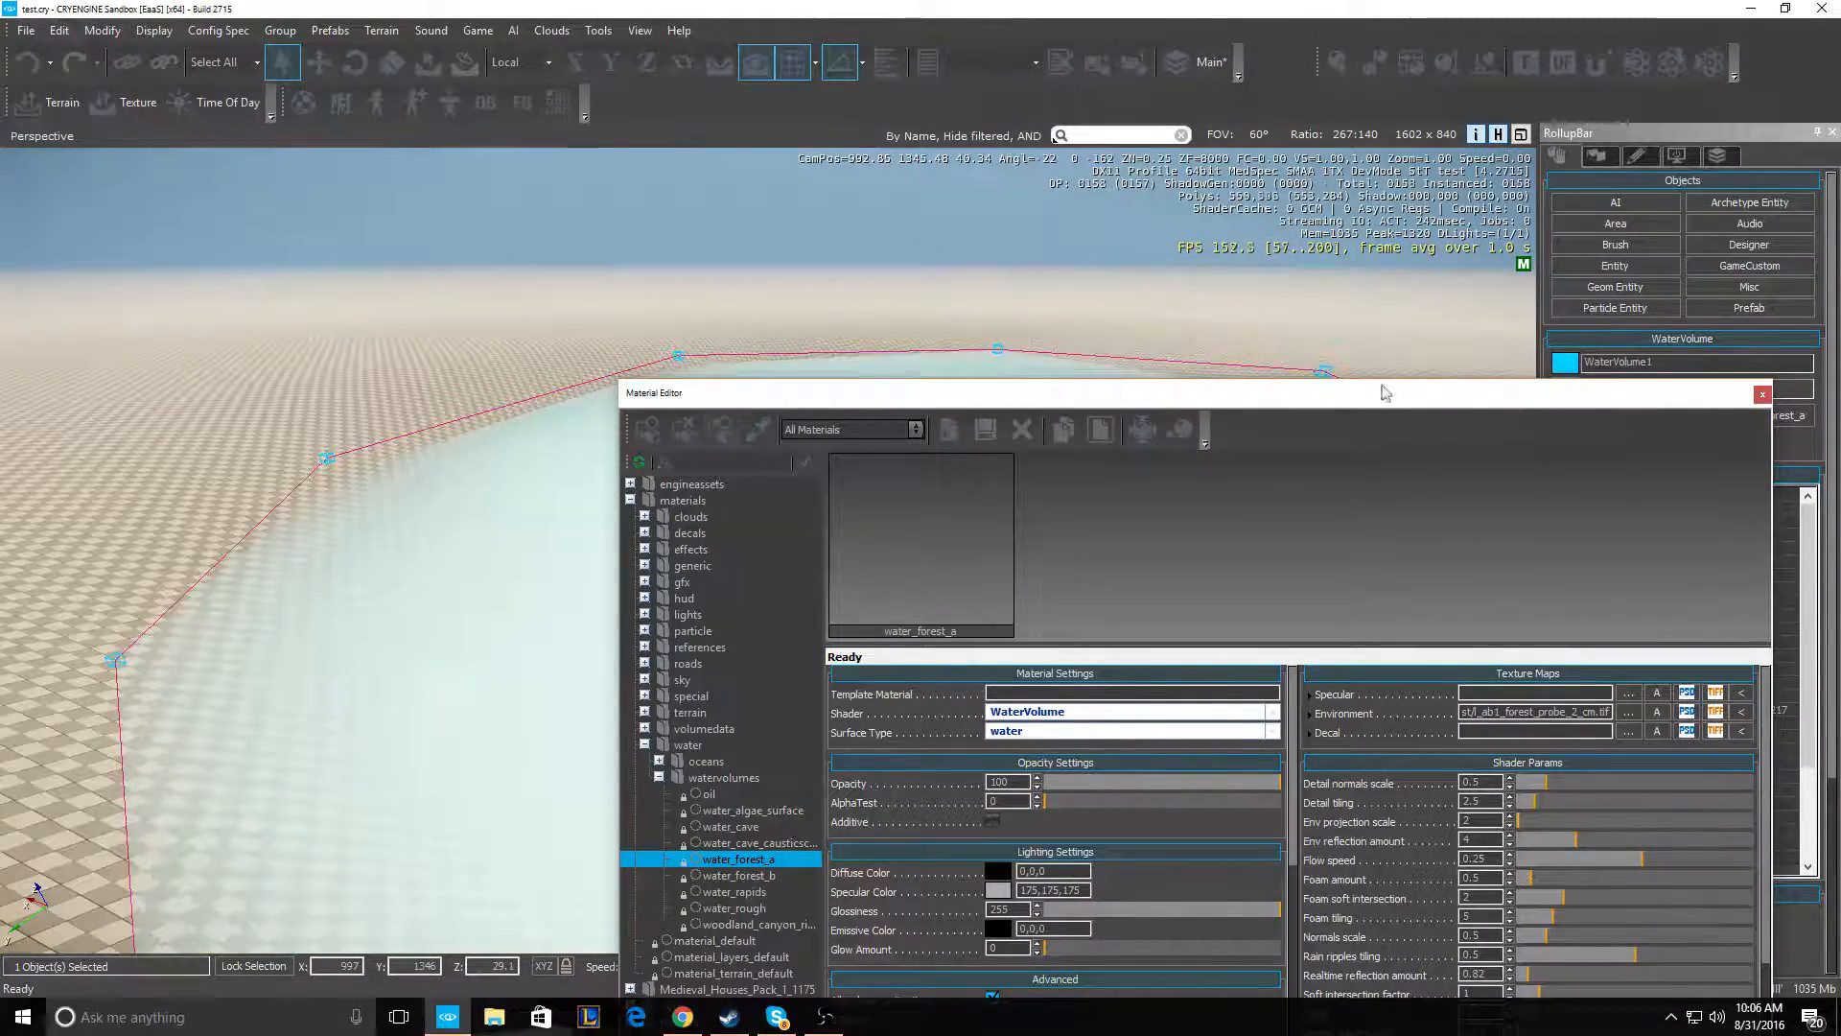
{"action": "left_click_drag", "start_coordinate": [1445, 404], "coordinate": [1148, 353]}
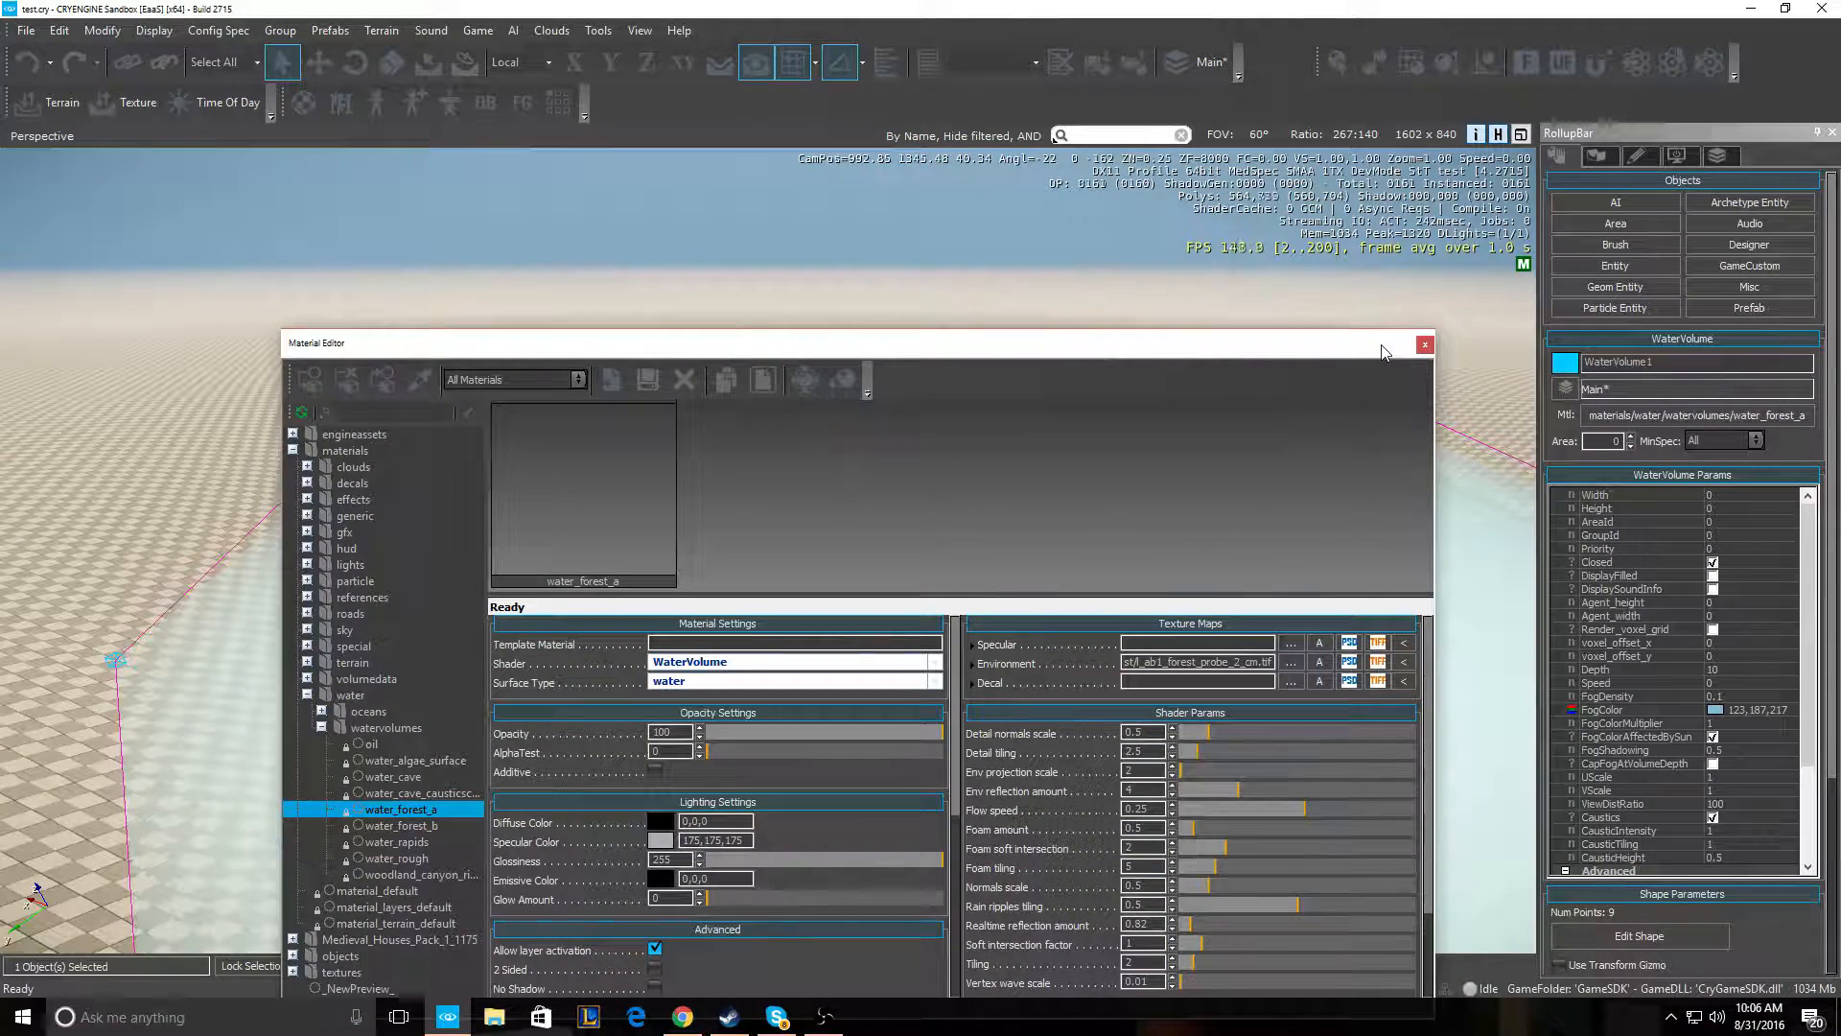
{"action": "left_click", "coordinate": [1425, 346]}
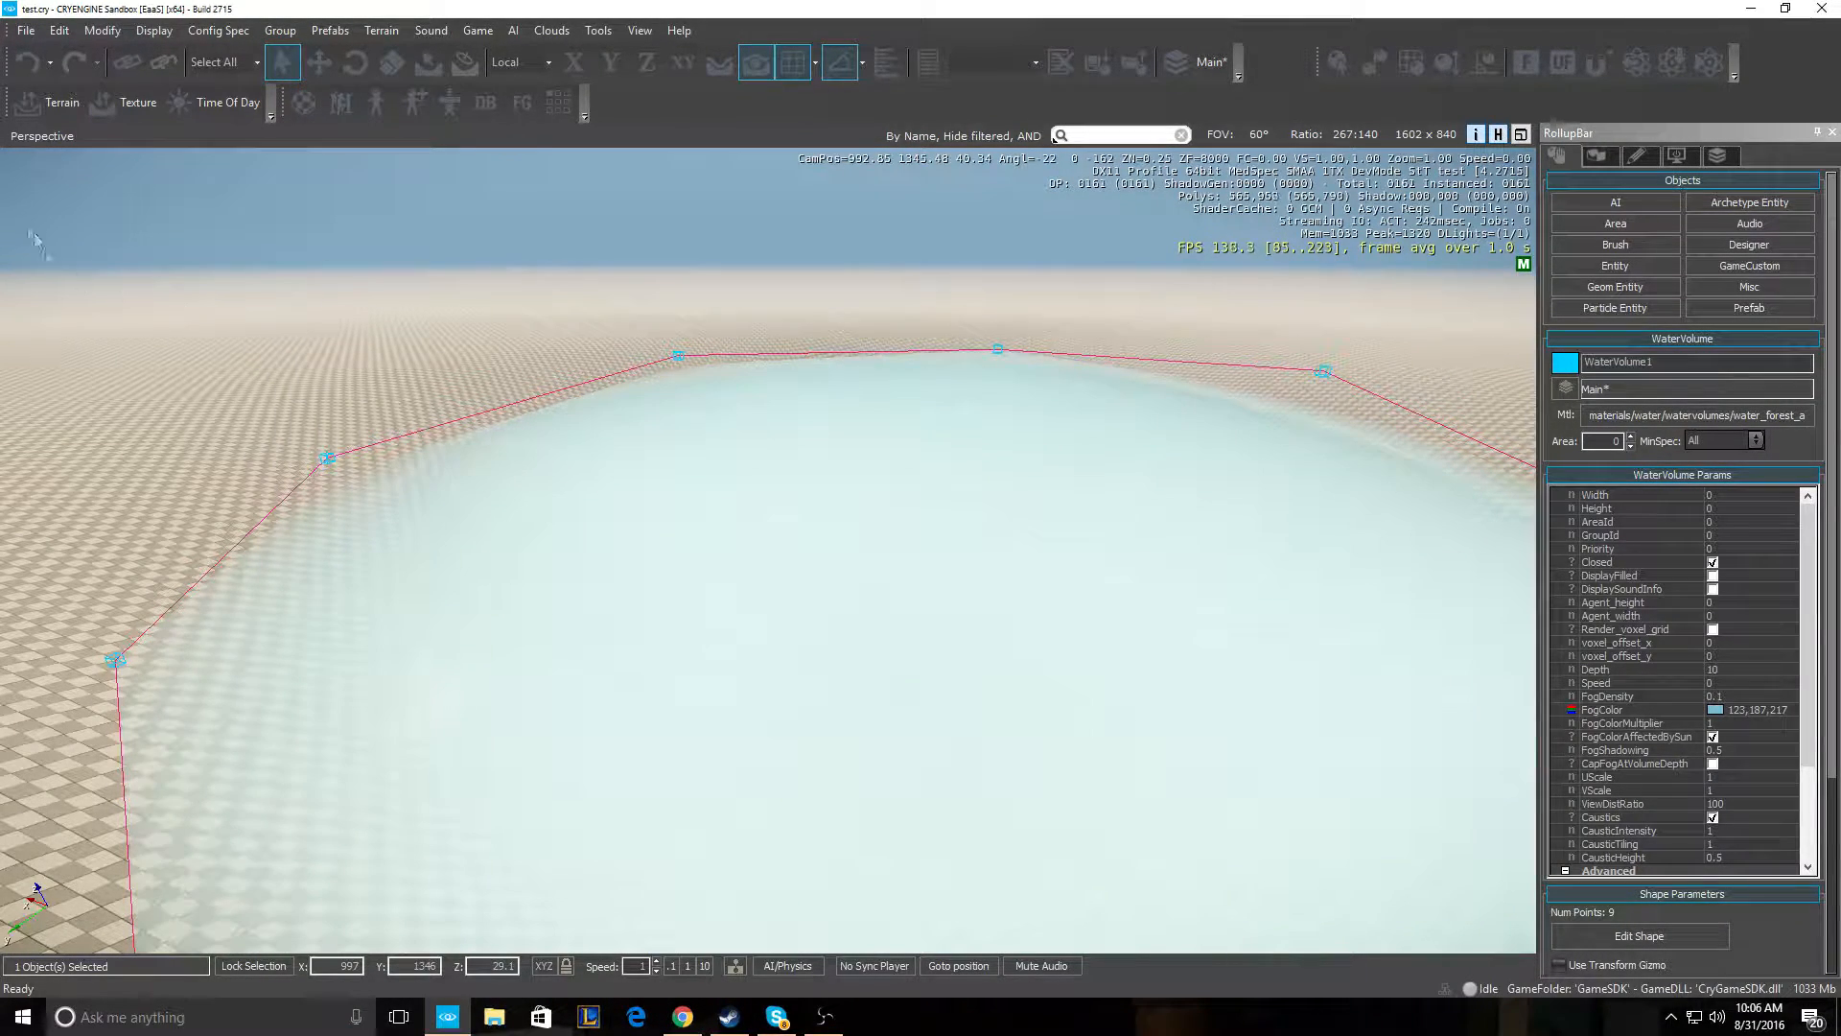
- With the Scale tool, stretch the water volume several times larger along its X axis
{"action": "key", "text": "w"}
{"action": "right_click_drag", "start_coordinate": [576, 412], "coordinate": [343, 394]}
{"action": "key", "text": "s"}
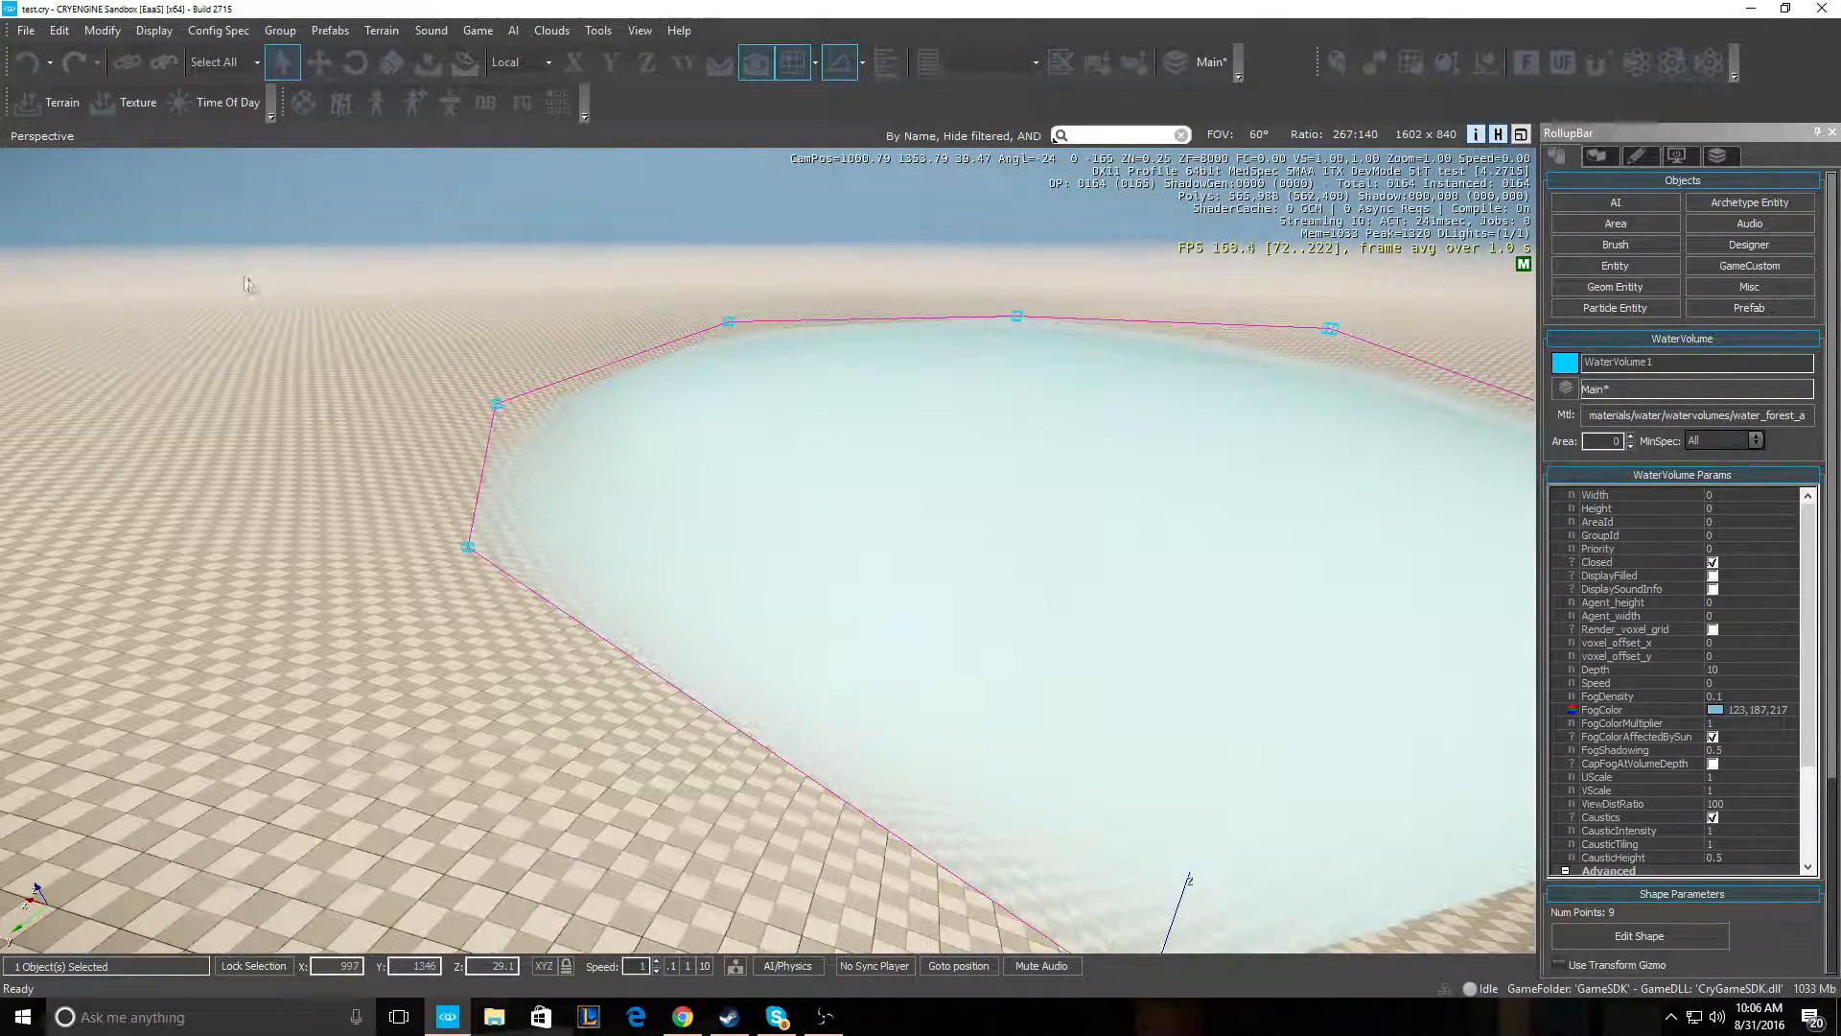
{"action": "left_click", "coordinate": [391, 65]}
{"action": "right_click_drag", "start_coordinate": [384, 191], "coordinate": [326, 173]}
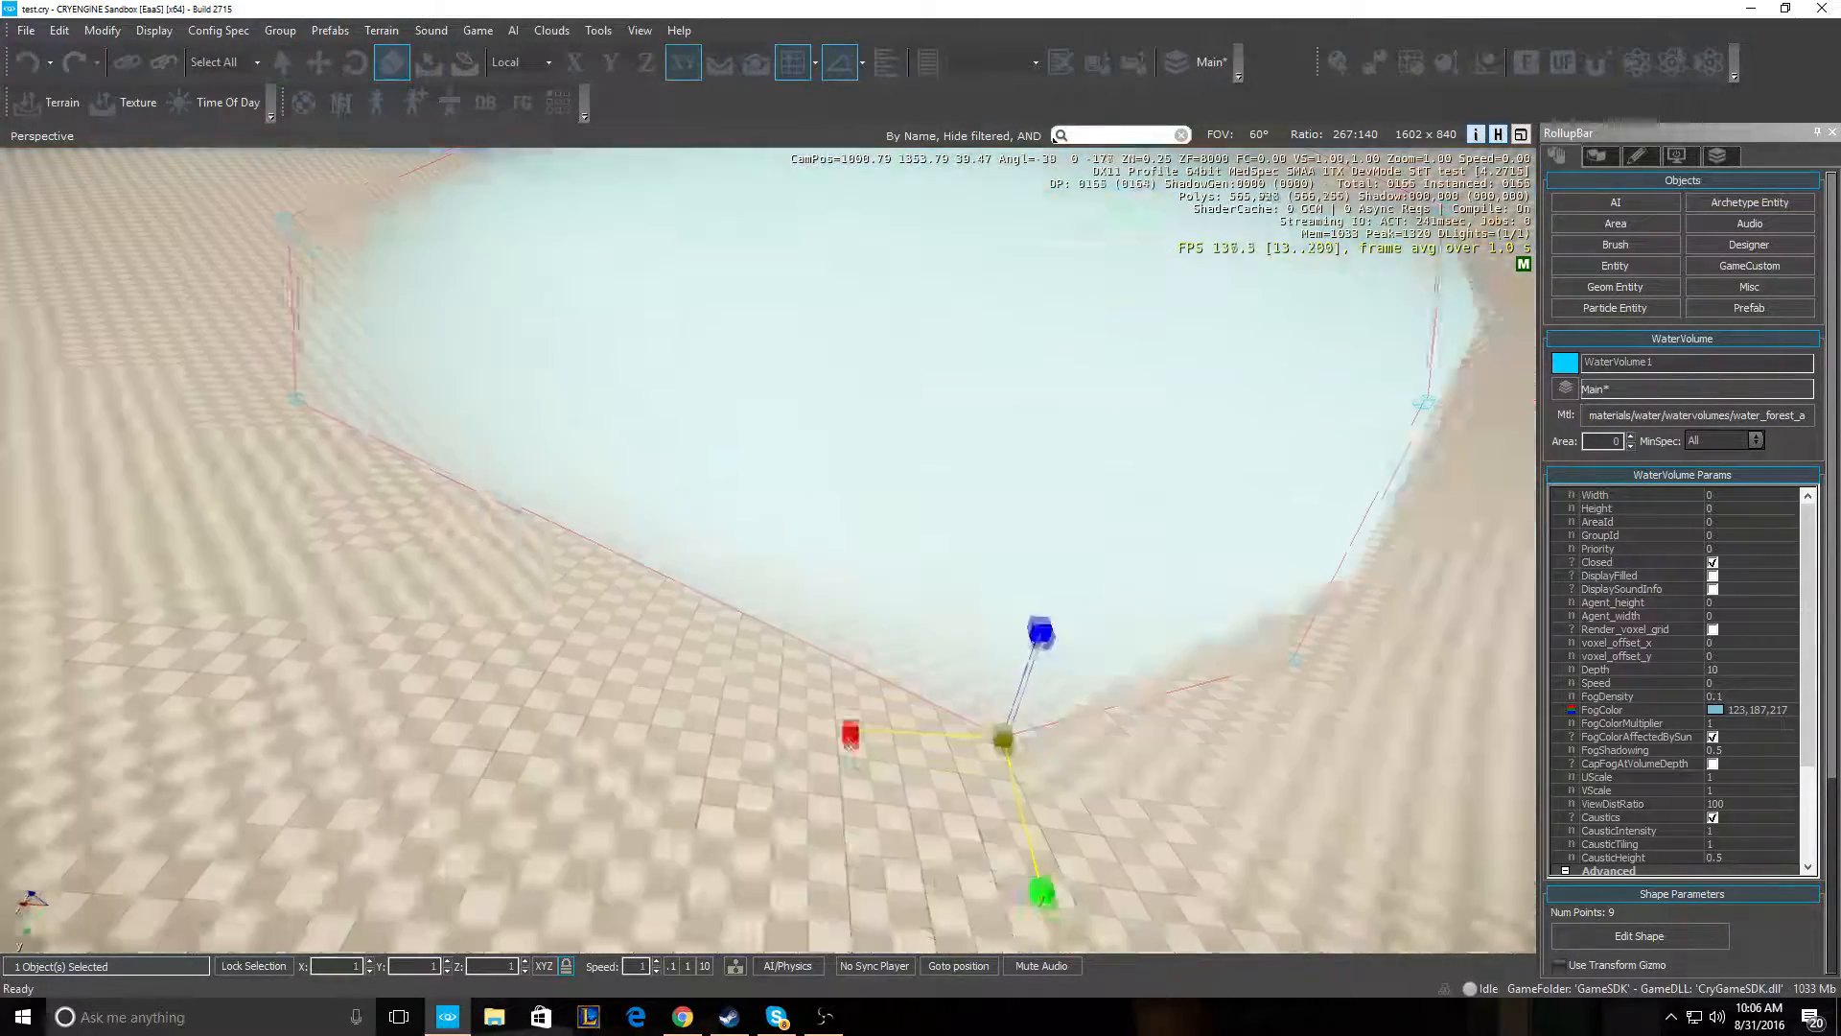
{"action": "right_click_drag", "start_coordinate": [581, 432], "coordinate": [581, 472]}
{"action": "key", "text": "s"}
{"action": "left_click_drag", "start_coordinate": [616, 642], "coordinate": [588, 407]}
- Stretch the water volume several times larger along its Y axis
{"action": "key", "text": "d"}
{"action": "mouse_move", "coordinate": [588, 407]}
{"action": "right_mouse_down"}
{"action": "mouse_move", "coordinate": [403, 395]}
{"action": "mouse_move", "coordinate": [608, 405]}
{"action": "mouse_move", "coordinate": [577, 428]}
{"action": "right_mouse_up"}
{"action": "key", "text": "s"}
{"action": "key", "text": "w"}
{"action": "key", "text": "a"}
{"action": "key", "text": "w"}
{"action": "key", "text": "s"}
{"action": "key", "text": "s"}
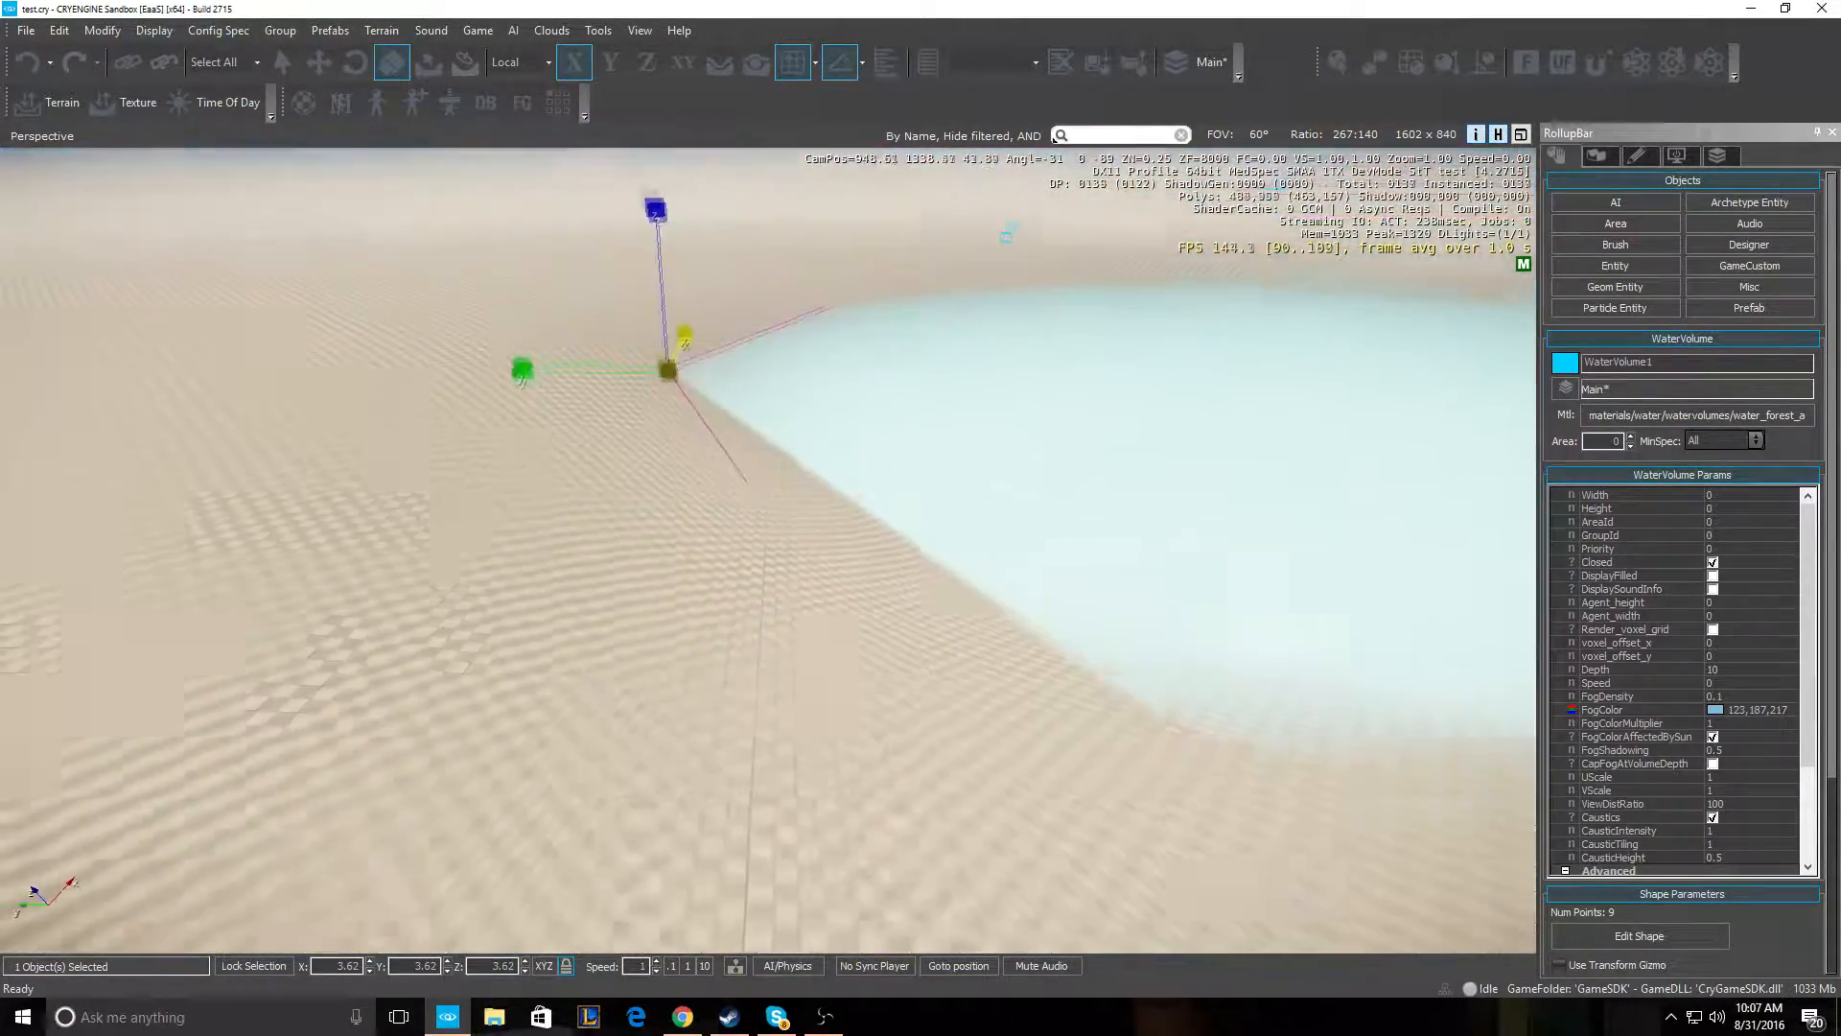
{"action": "left_click_drag", "start_coordinate": [530, 374], "coordinate": [728, 315]}
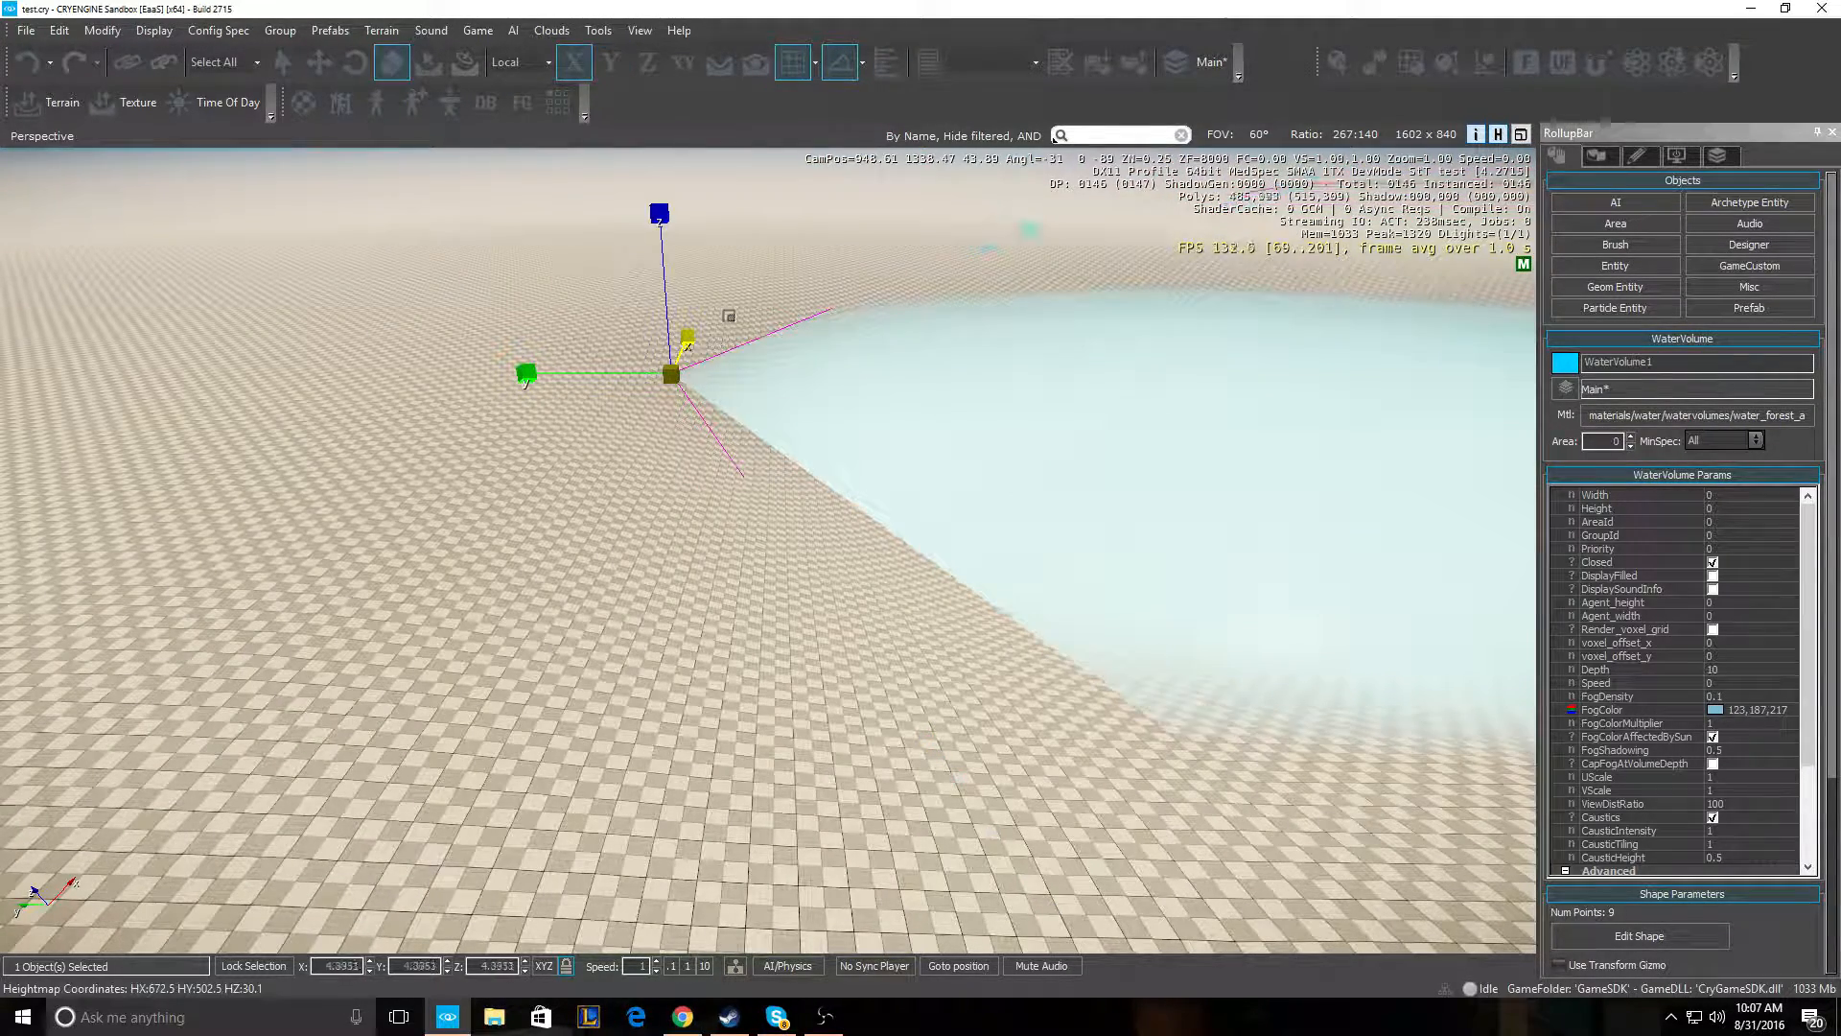
- Shift the water volume slightly along its Y axis with the Move tool
{"action": "left_click", "coordinate": [318, 63]}
{"action": "left_click_drag", "start_coordinate": [561, 386], "coordinate": [95, 432]}
{"action": "key", "text": "w"}
{"action": "right_click_drag", "start_coordinate": [768, 552], "coordinate": [767, 413]}
{"action": "key", "text": "s"}
{"action": "key", "text": "a"}
{"action": "key", "text": "w"}
{"action": "right_click_drag", "start_coordinate": [454, 422], "coordinate": [738, 600]}
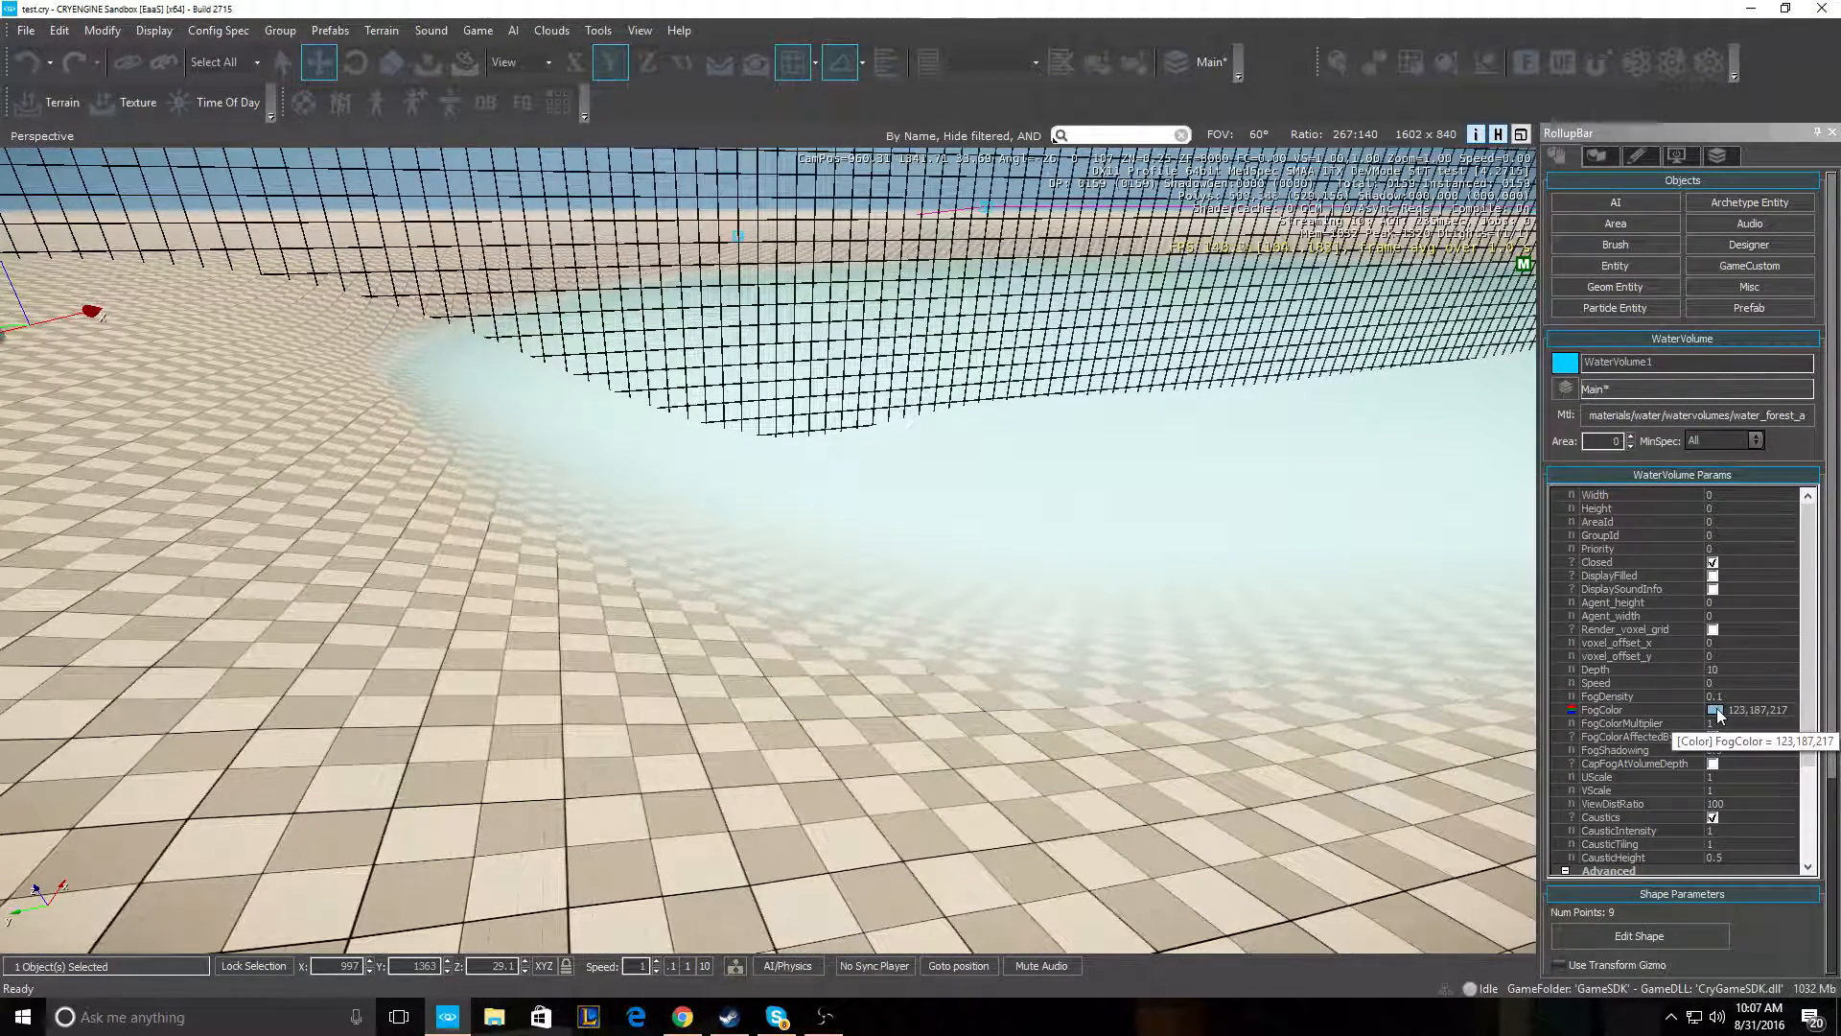
- Set WaterVolume1's FogColor to dark blue 13,43,66 and view the deeper-tinted water
{"action": "left_click", "coordinate": [1716, 710]}
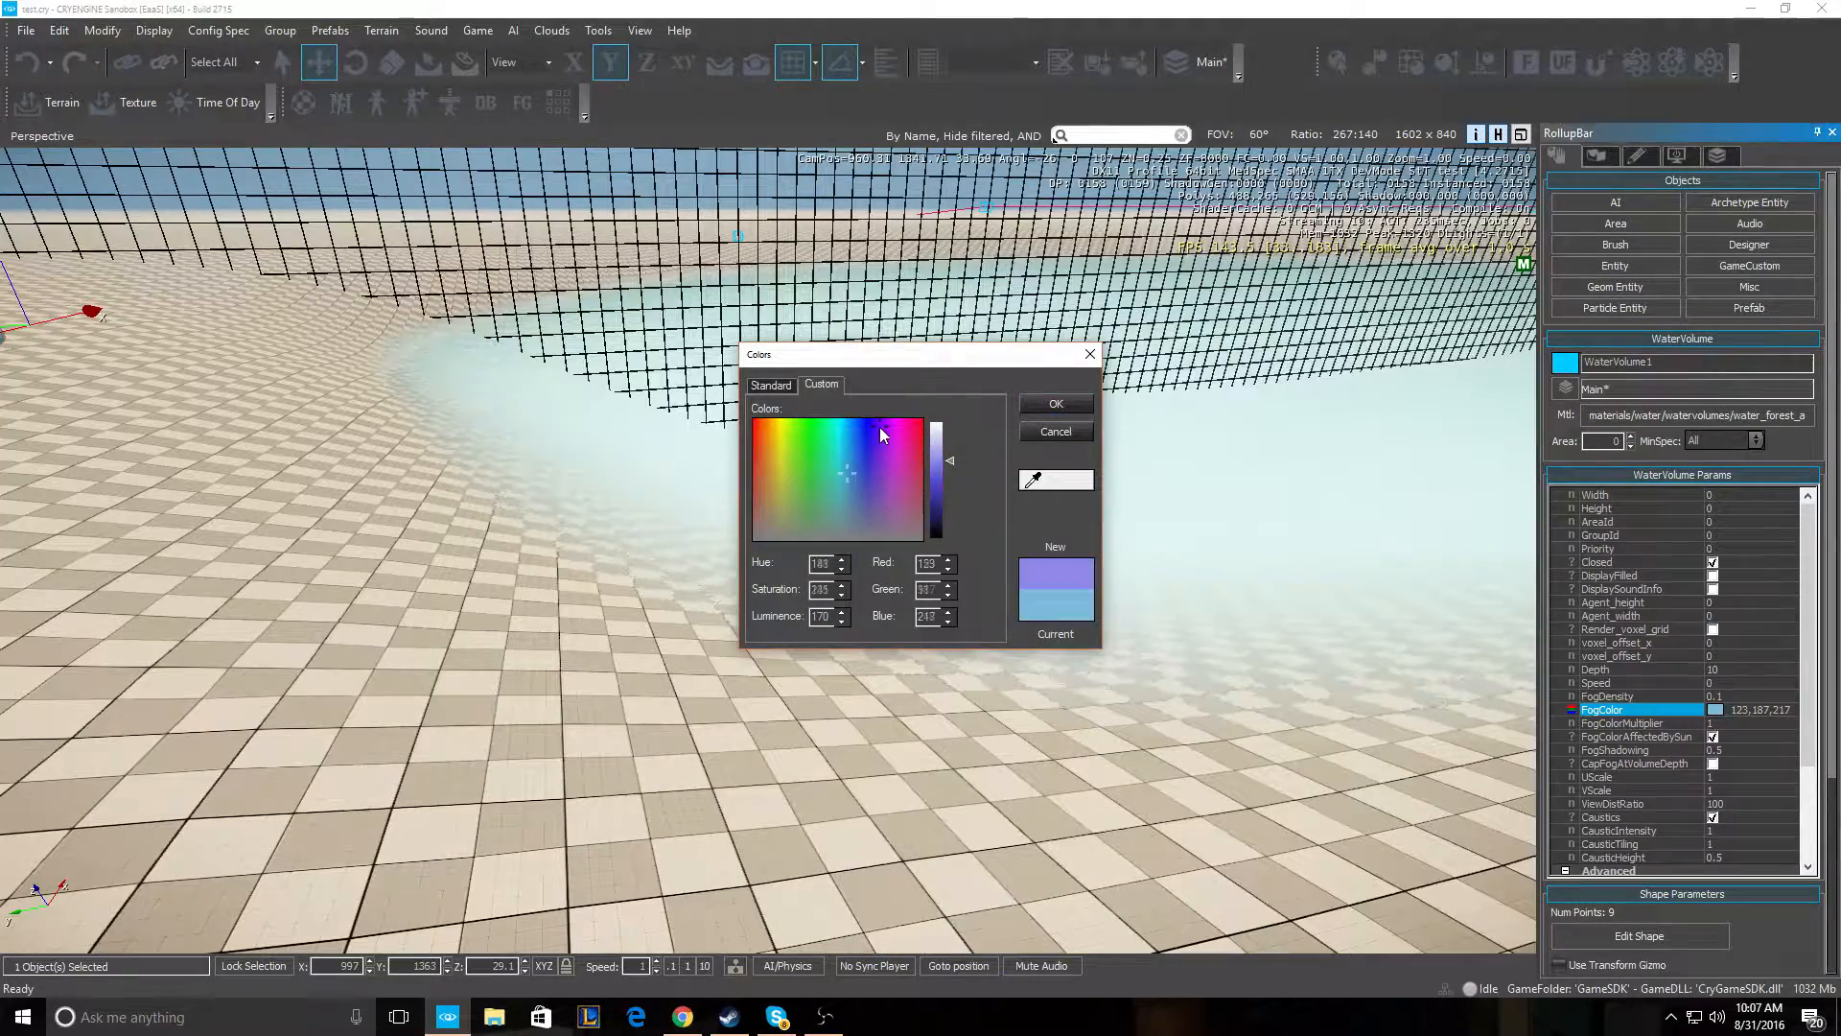
{"action": "left_click", "coordinate": [878, 428]}
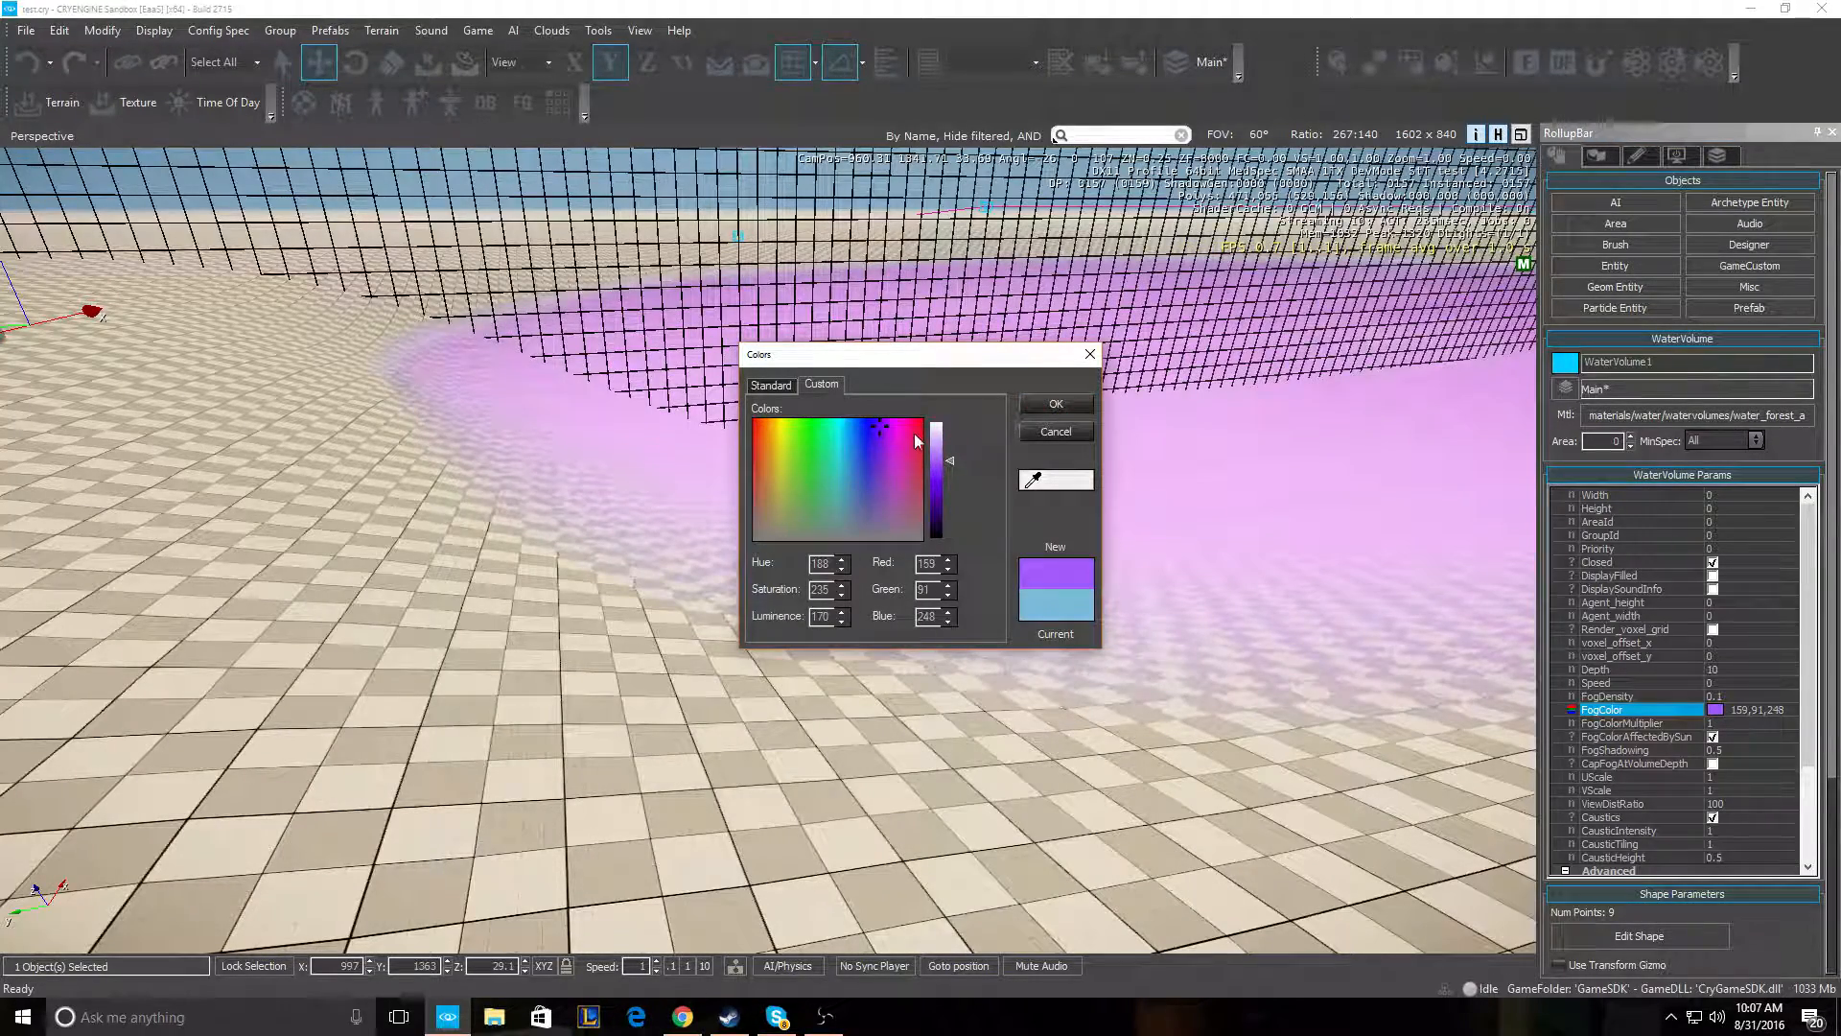
{"action": "left_click", "coordinate": [835, 432]}
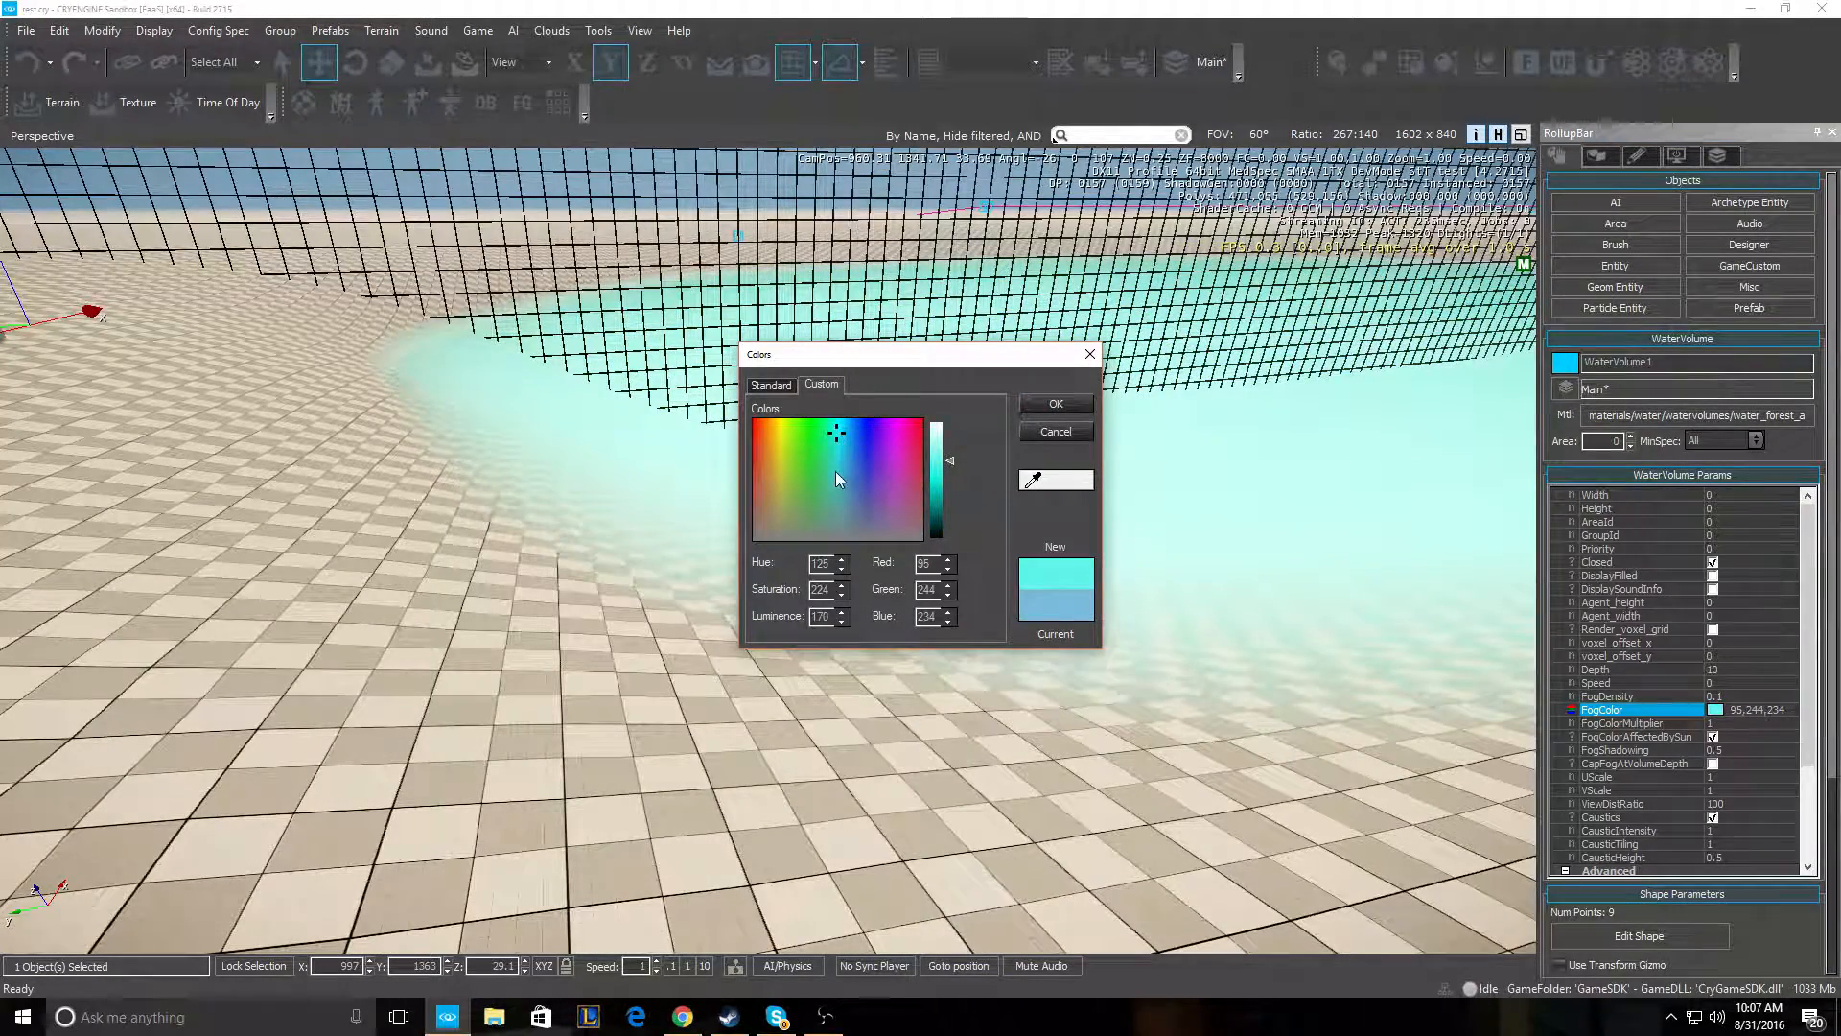
{"action": "left_click_drag", "start_coordinate": [837, 466], "coordinate": [953, 524]}
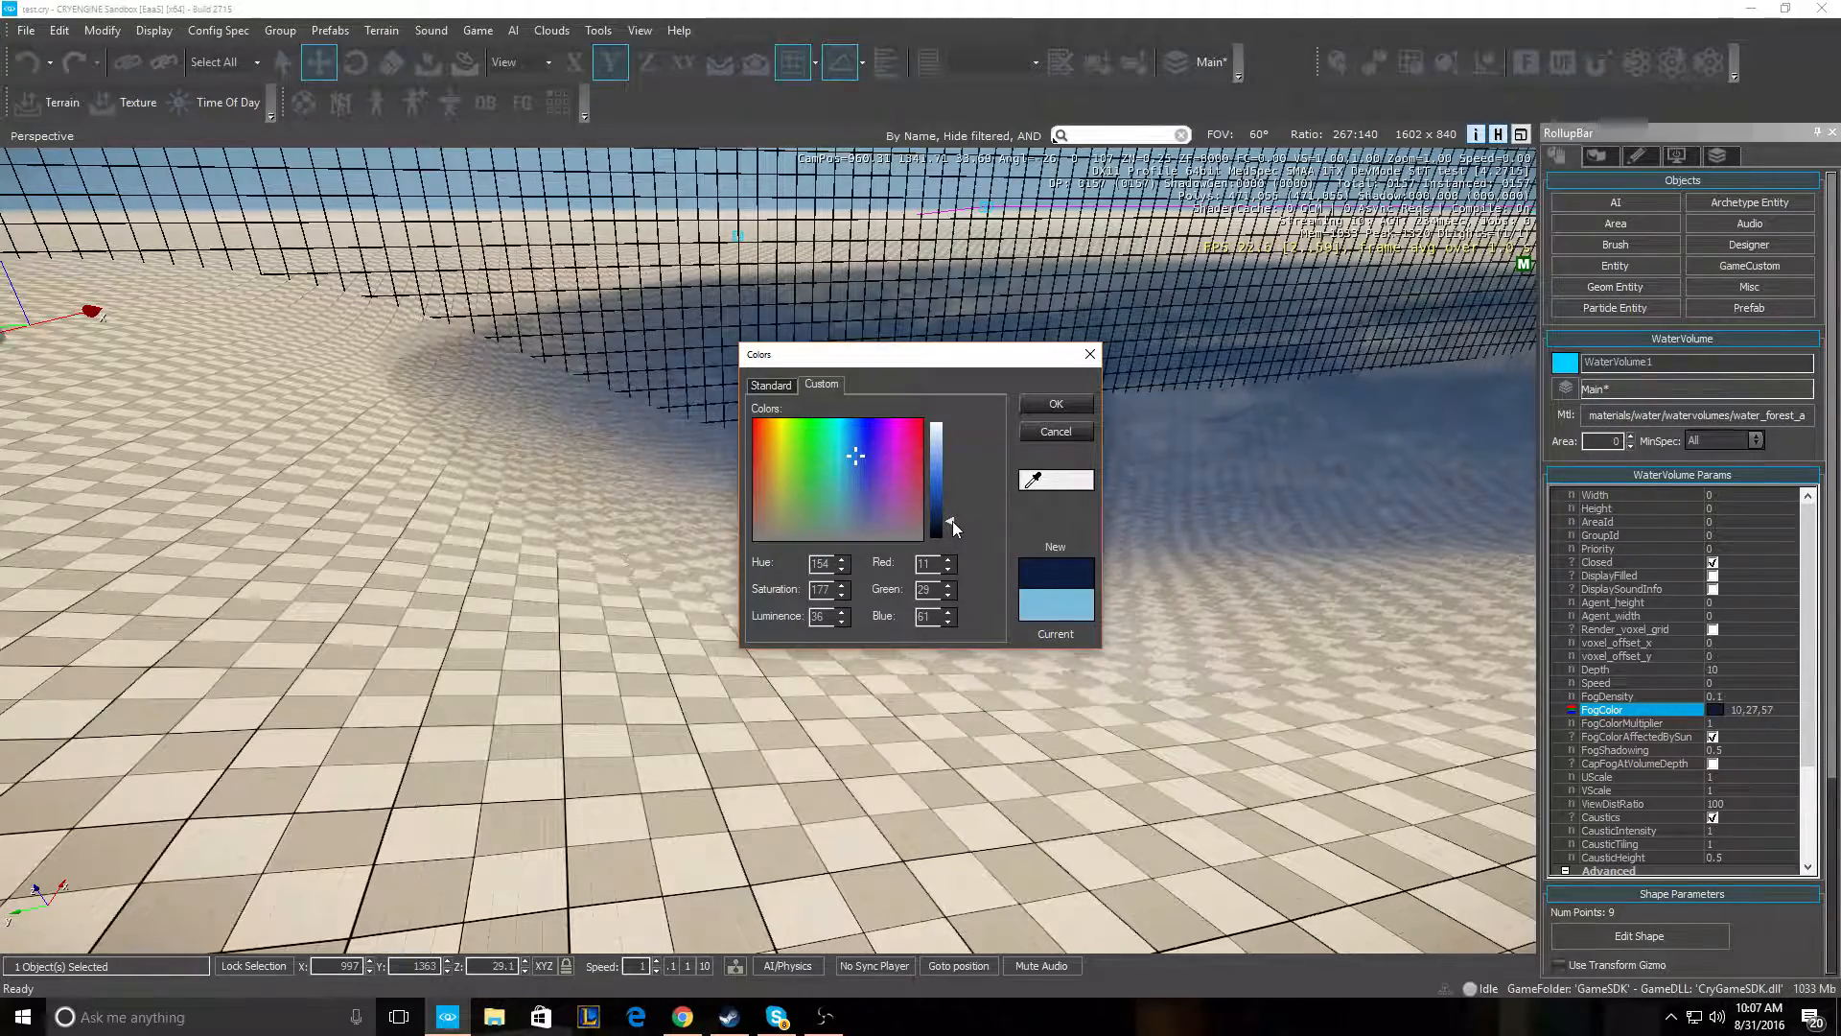
{"action": "left_click", "coordinate": [851, 461]}
{"action": "left_click_drag", "start_coordinate": [852, 460], "coordinate": [851, 461]}
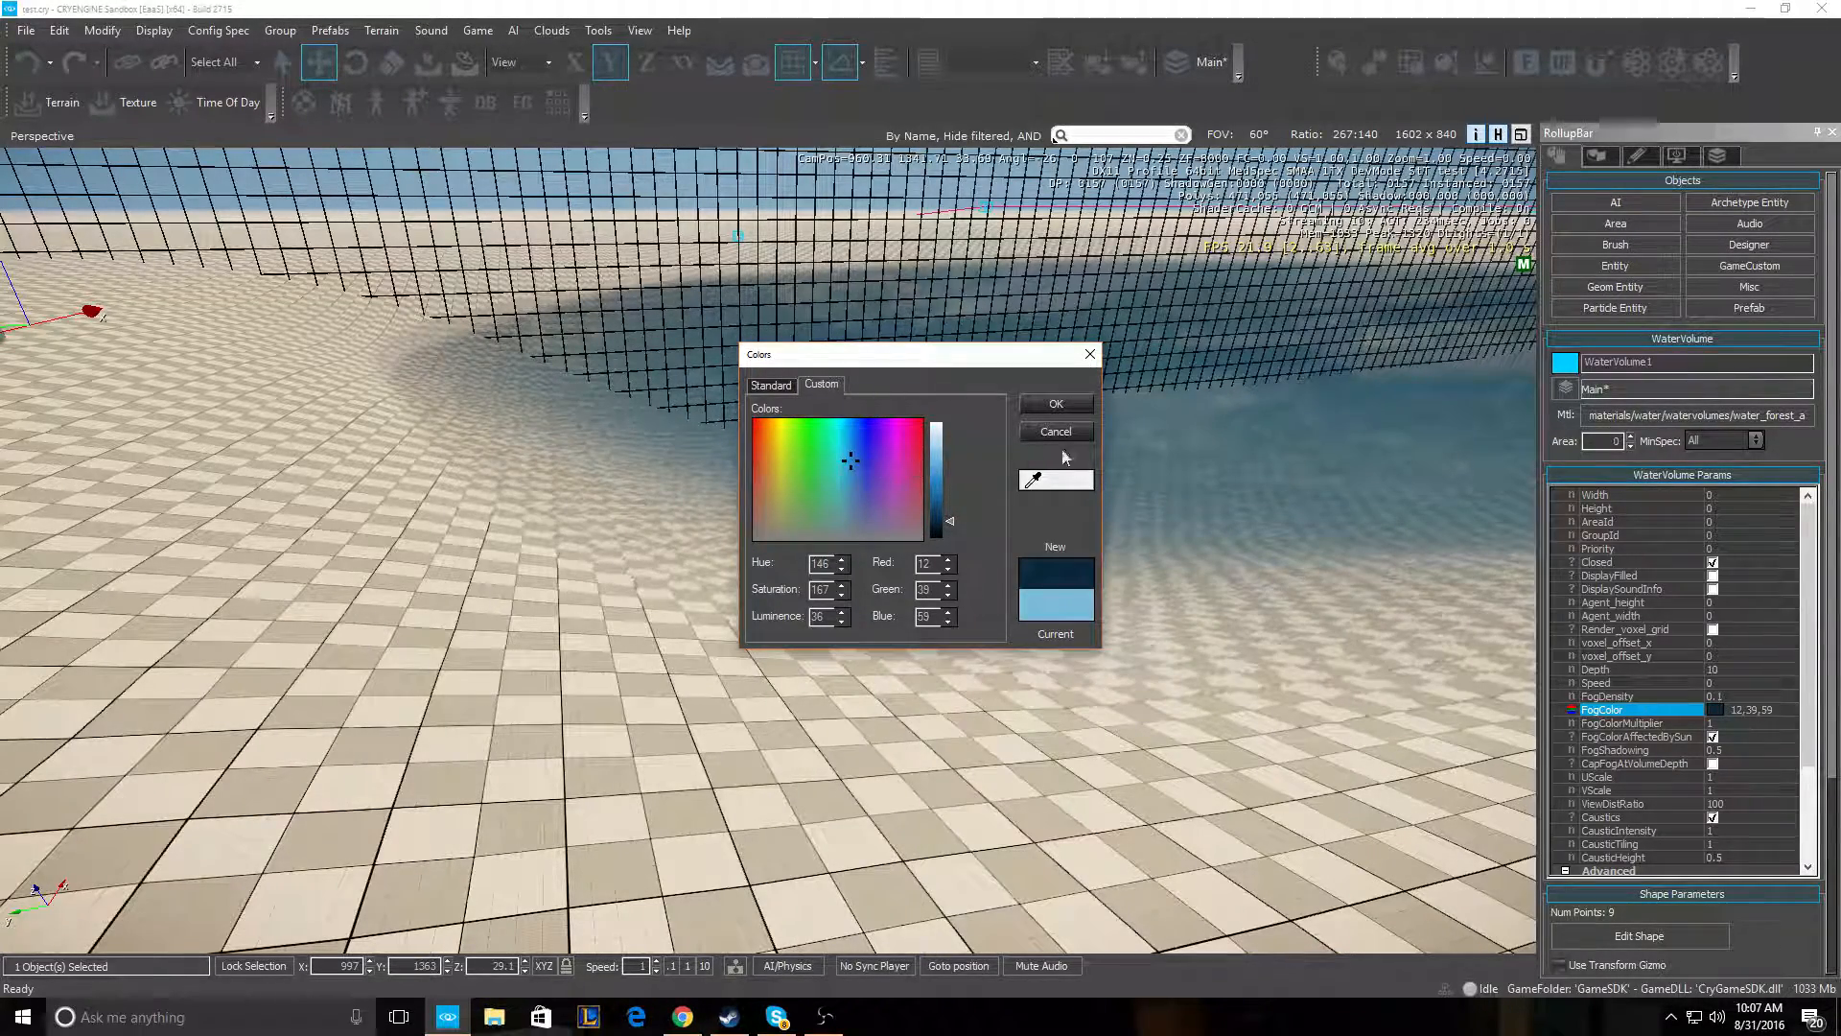
{"action": "mouse_move", "coordinate": [954, 519]}
{"action": "left_mouse_down"}
{"action": "mouse_move", "coordinate": [966, 409]}
{"action": "mouse_move", "coordinate": [963, 564]}
{"action": "mouse_move", "coordinate": [965, 503]}
{"action": "mouse_move", "coordinate": [963, 520]}
{"action": "left_mouse_up"}
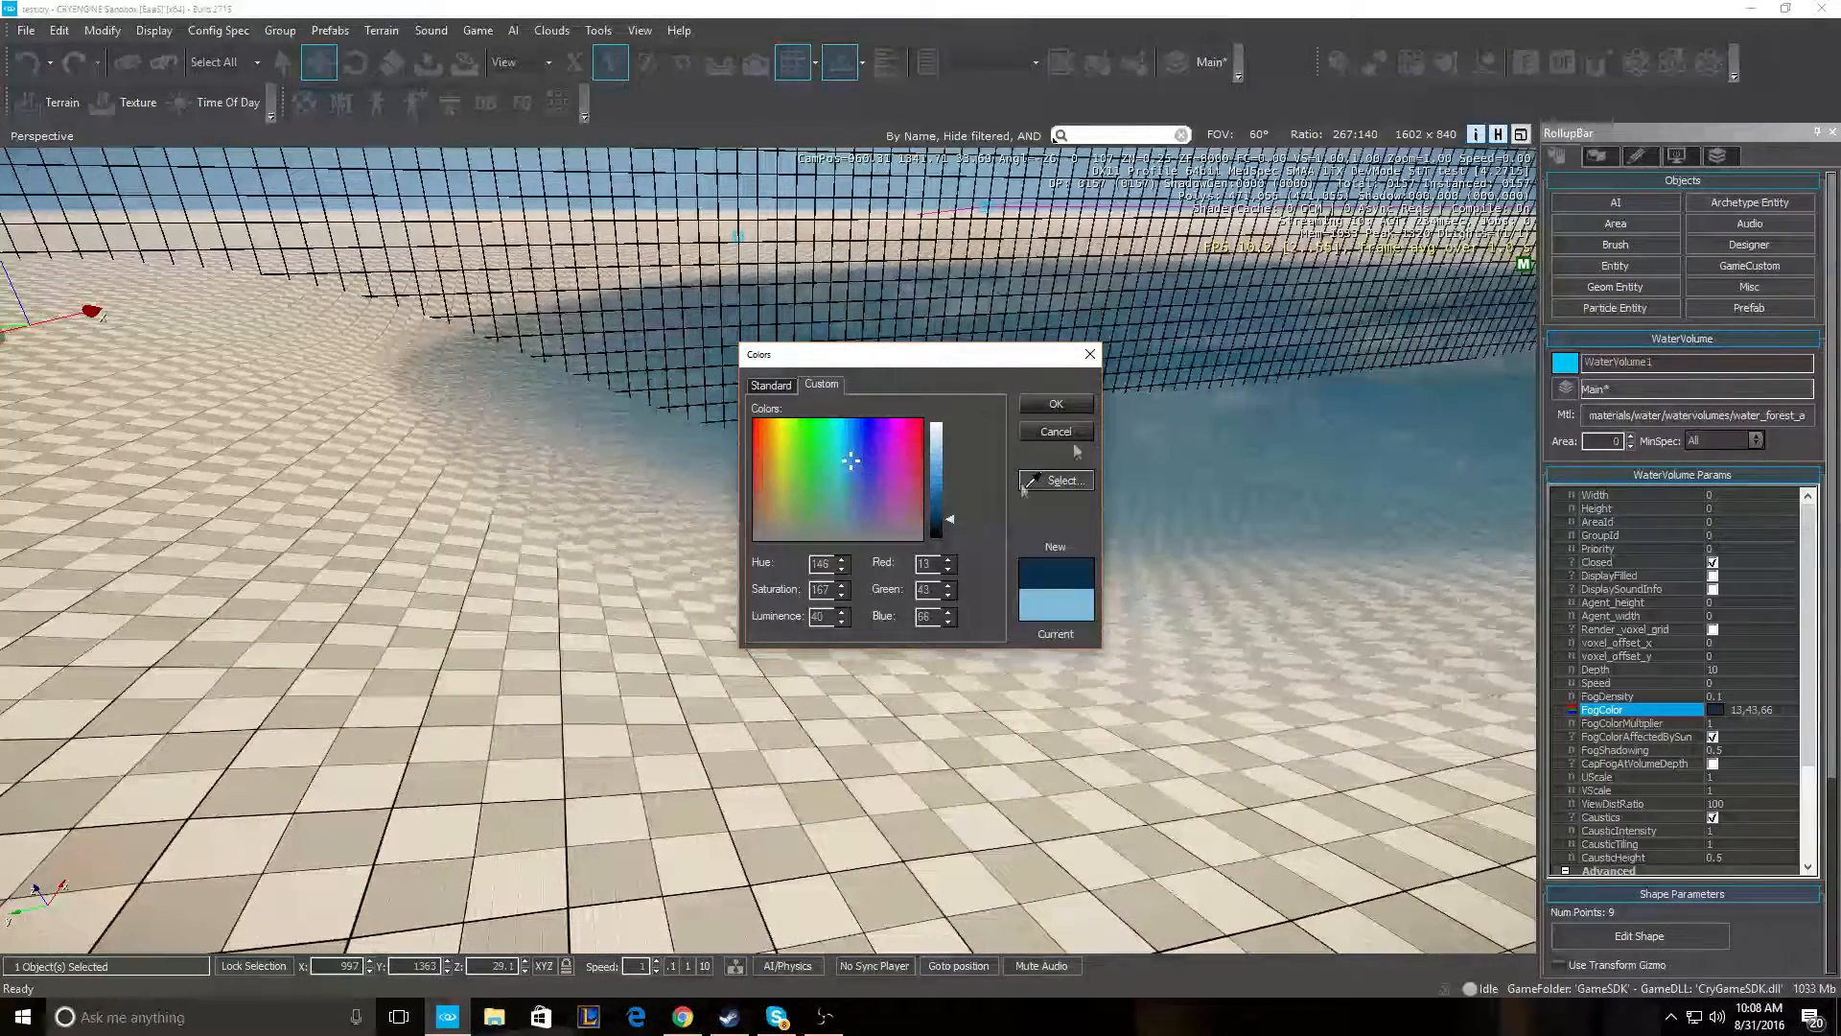
{"action": "left_click", "coordinate": [1056, 404]}
{"action": "key", "text": "w"}
{"action": "right_click_drag", "start_coordinate": [1055, 404], "coordinate": [1170, 420]}
{"action": "key", "text": "w"}
{"action": "key", "text": "s"}
{"action": "key", "text": "s"}
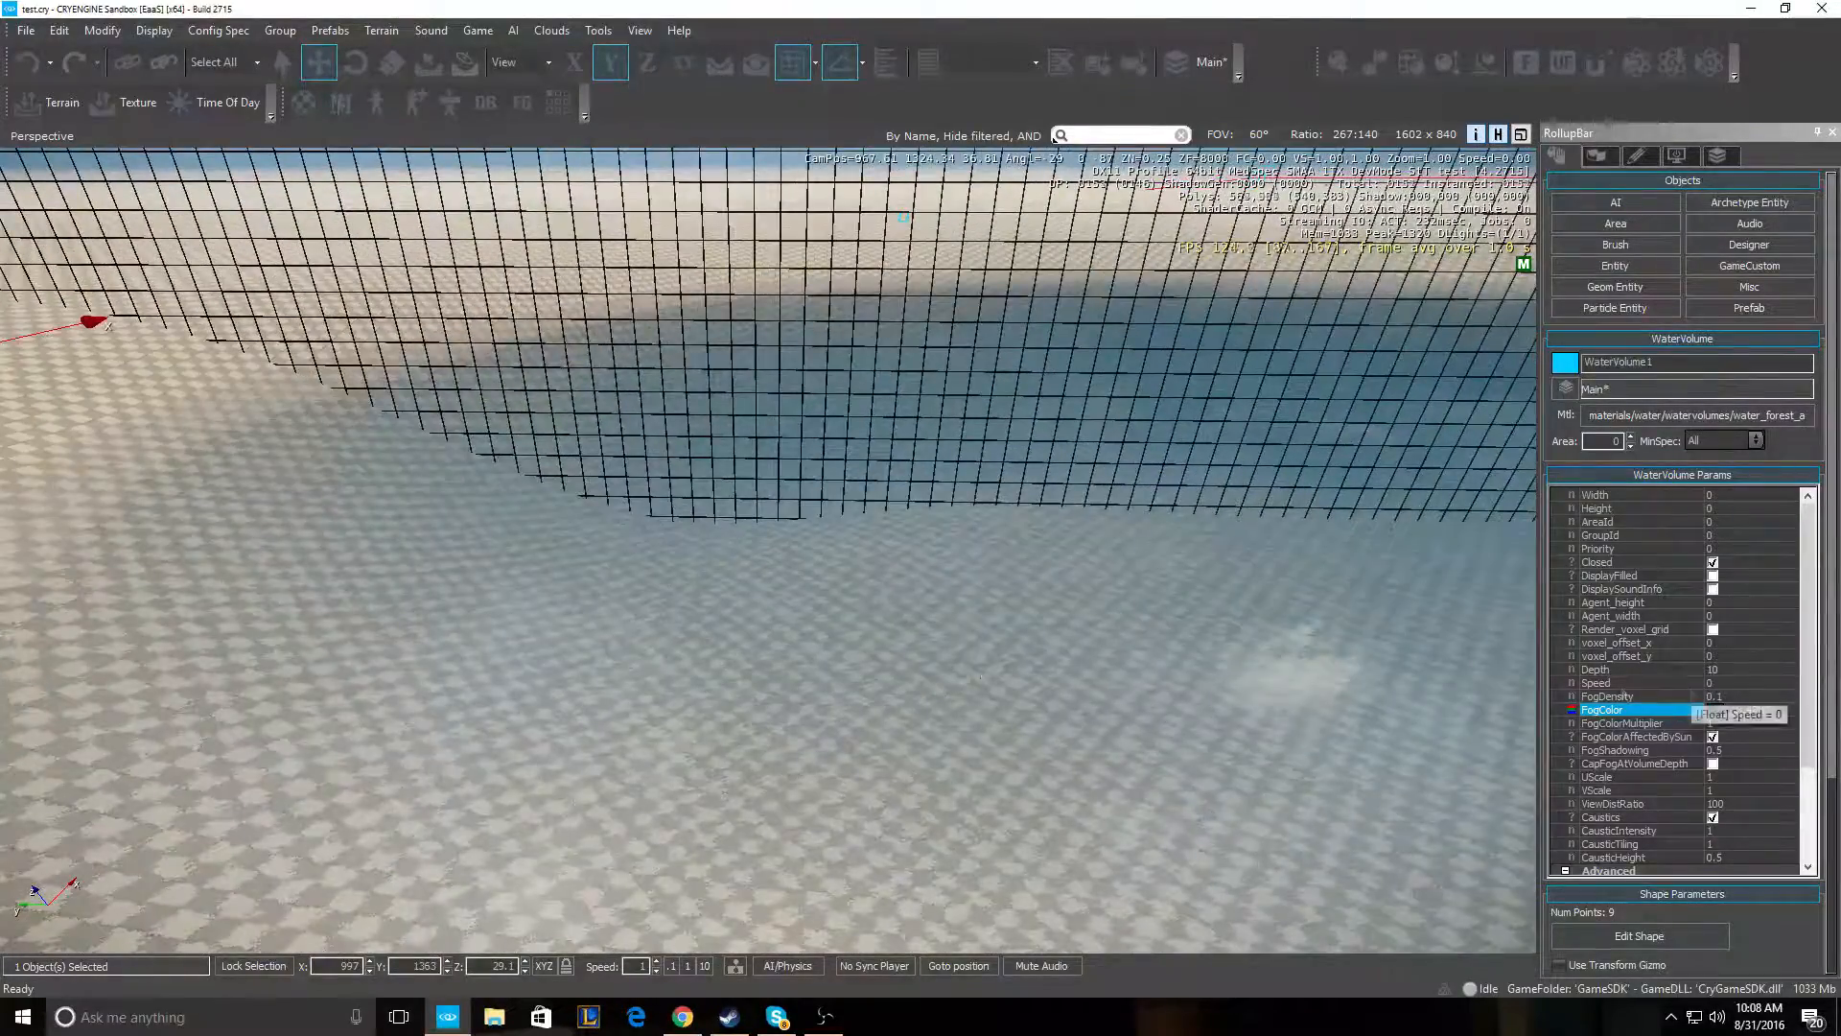
{"action": "key", "text": "a"}
{"action": "right_click_drag", "start_coordinate": [1055, 412], "coordinate": [1285, 412]}
{"action": "key", "text": "d"}
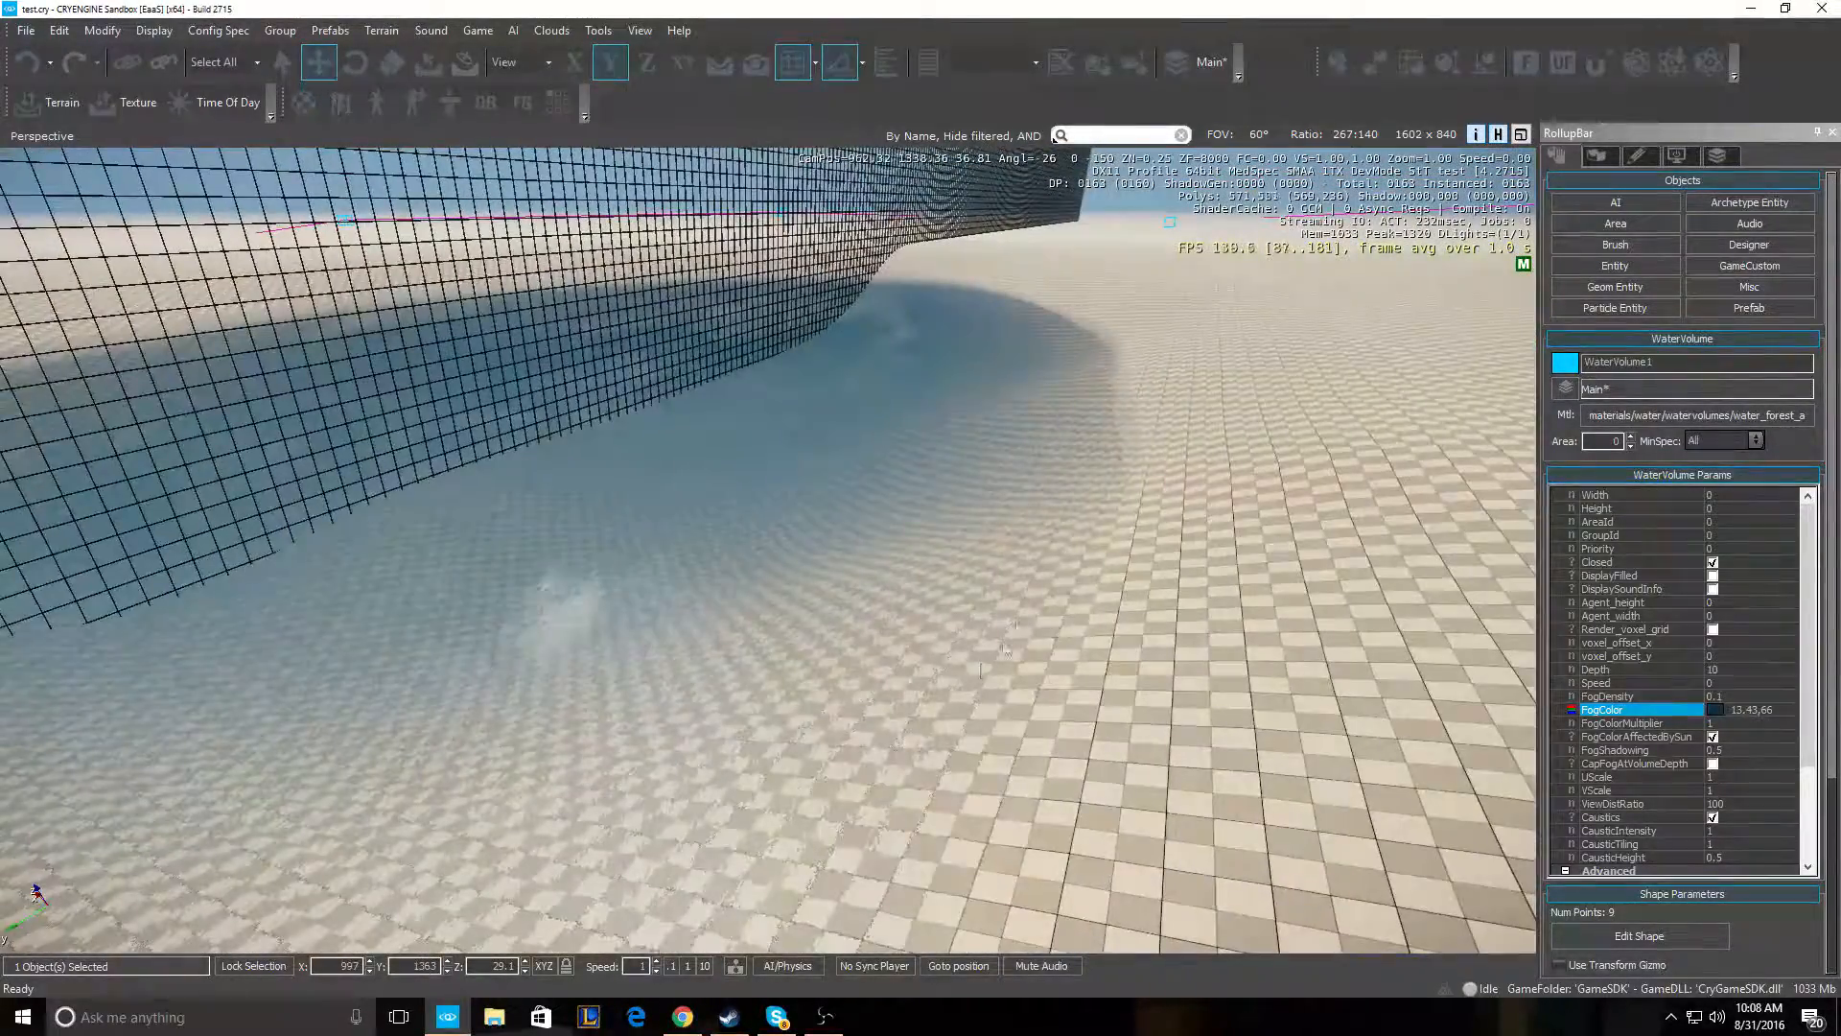
{"action": "right_click_drag", "start_coordinate": [485, 522], "coordinate": [508, 527]}
{"action": "right_click_drag", "start_coordinate": [686, 457], "coordinate": [725, 462]}
{"action": "key", "text": "s"}
{"action": "key", "text": "a"}
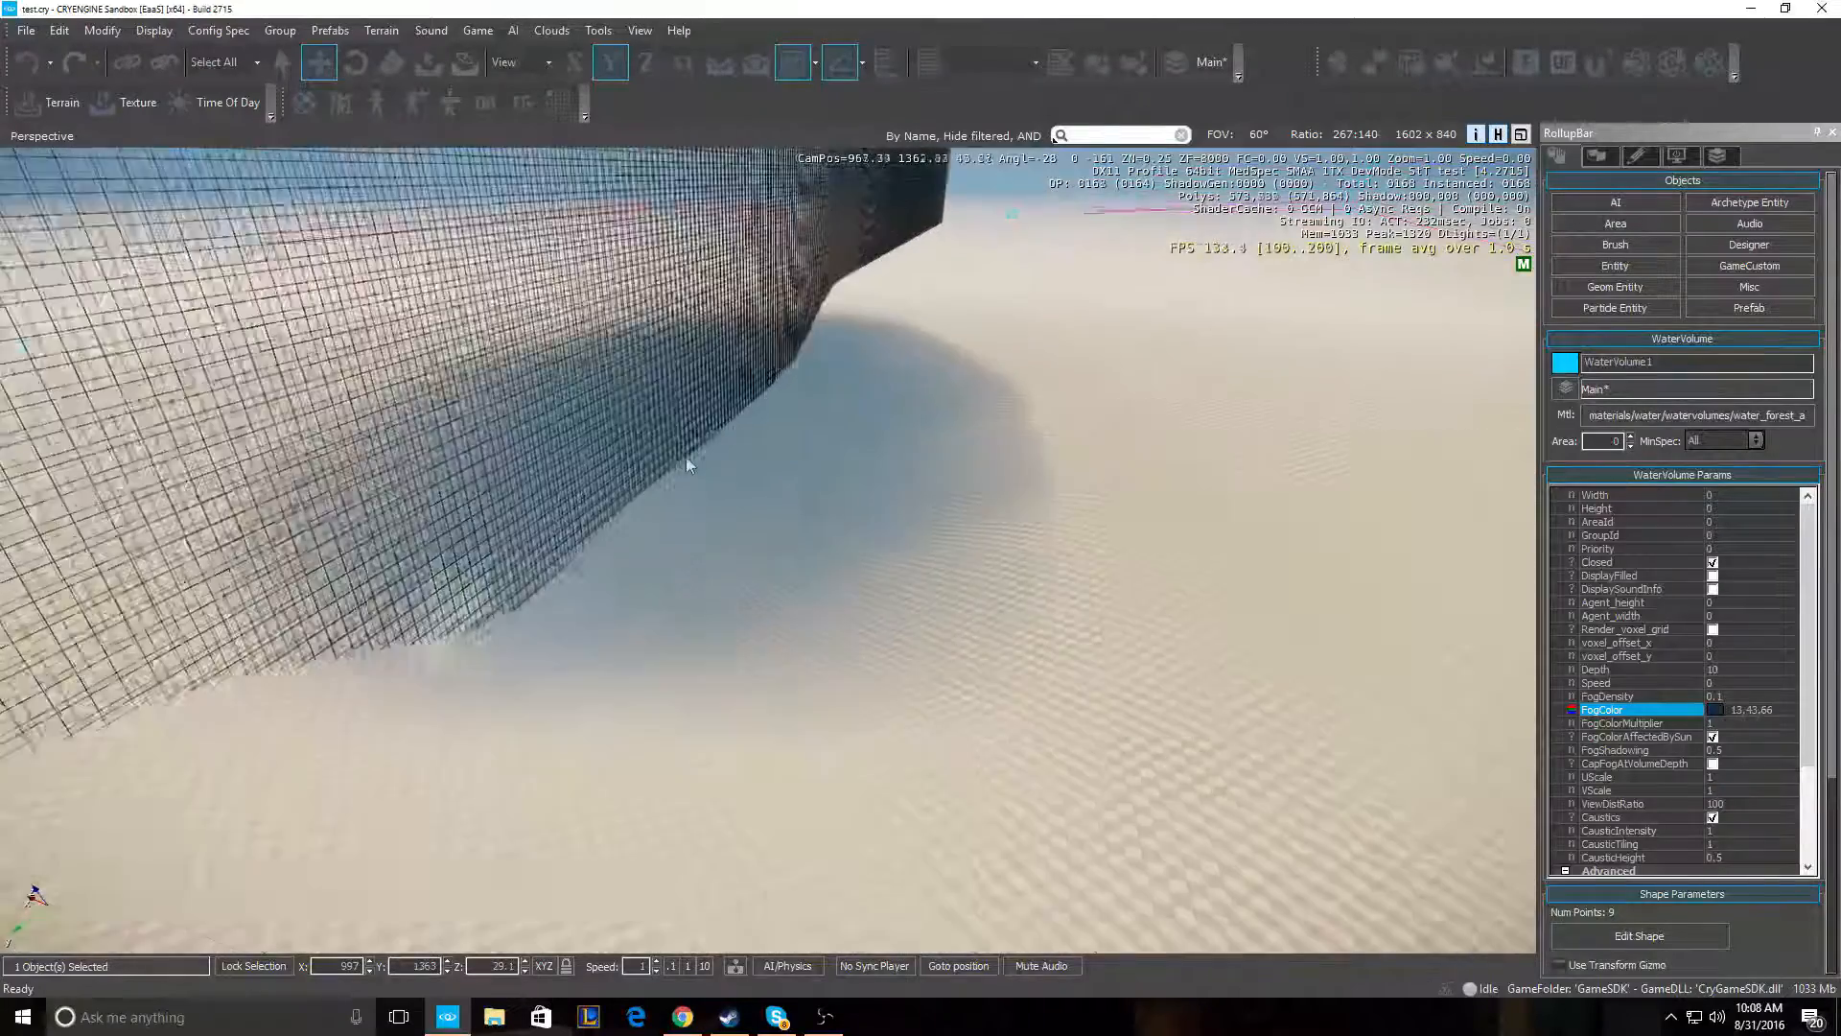
{"action": "key", "text": "w"}
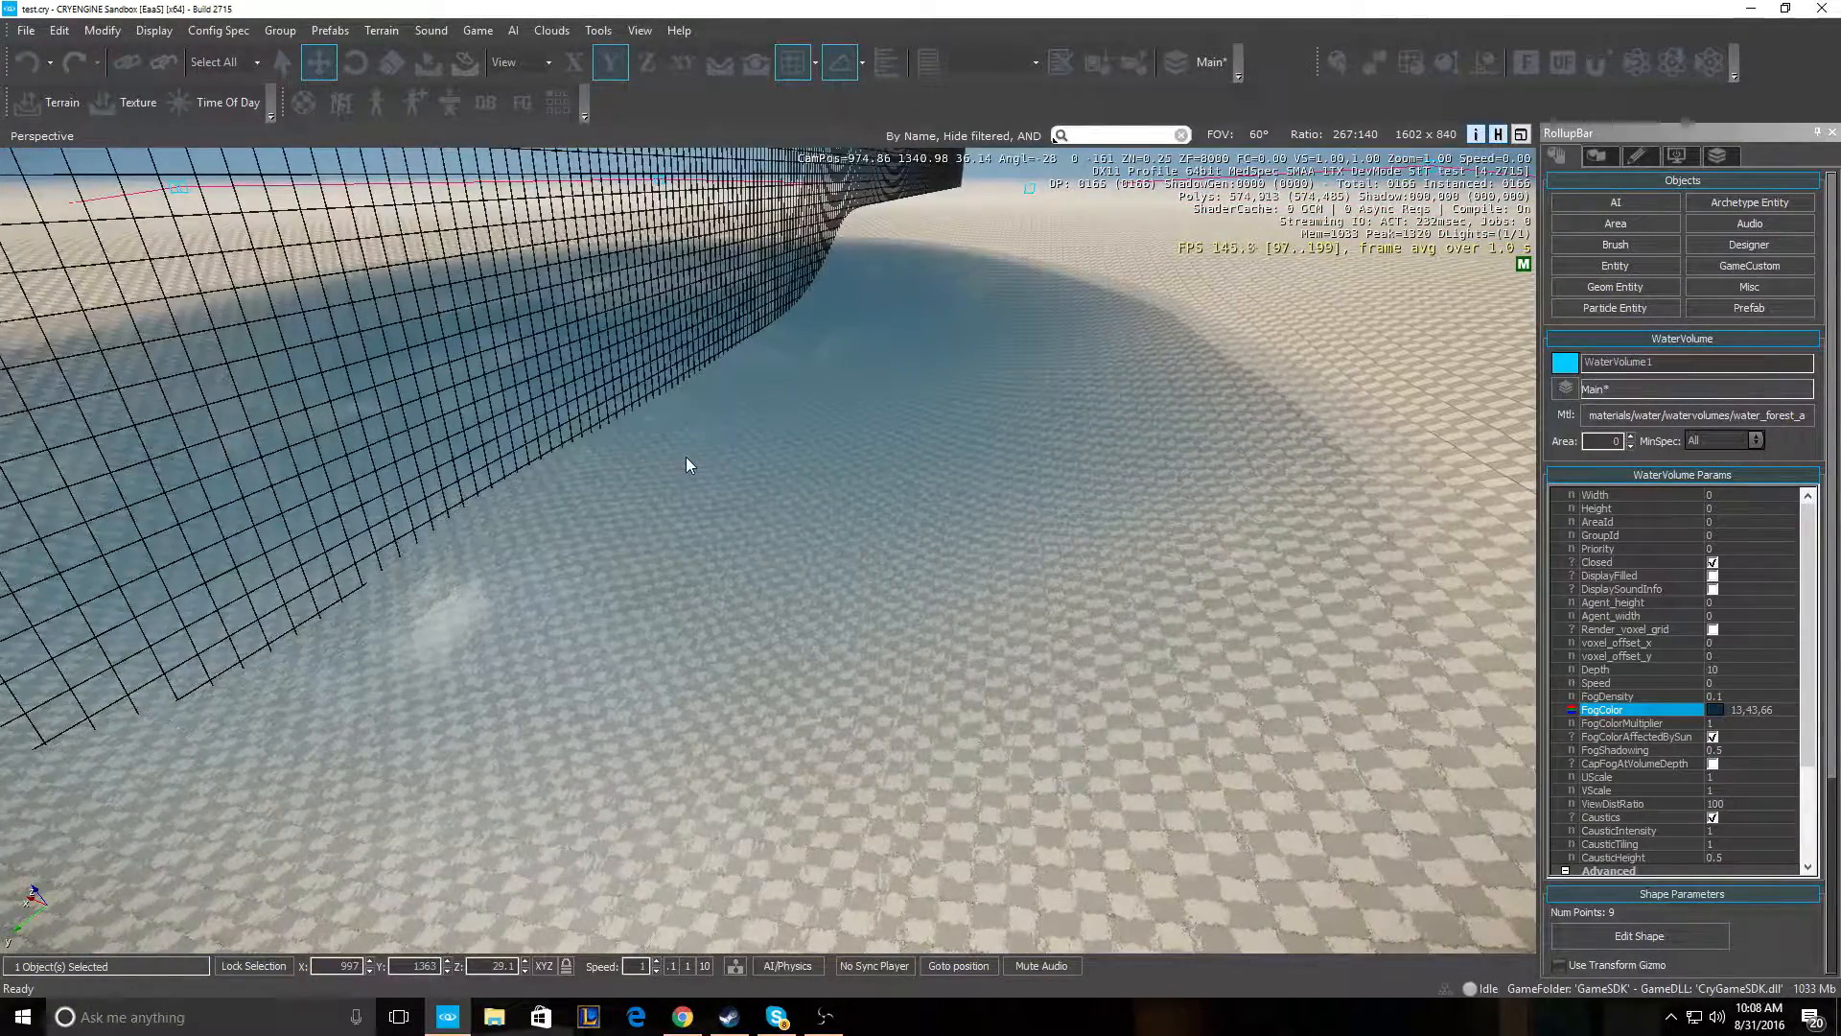